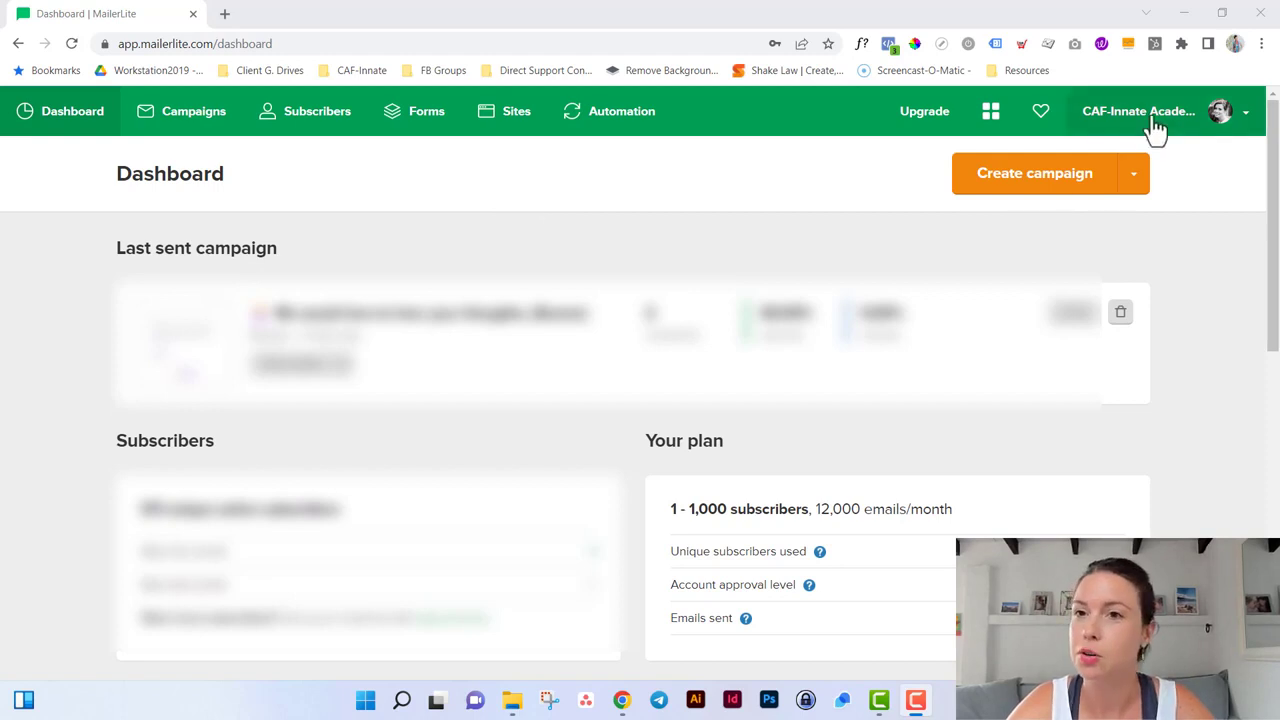
- Create a new template named "Monthly Newsletter Template" from the account's My templates page
{"action": "left_click", "coordinate": [1222, 113]}
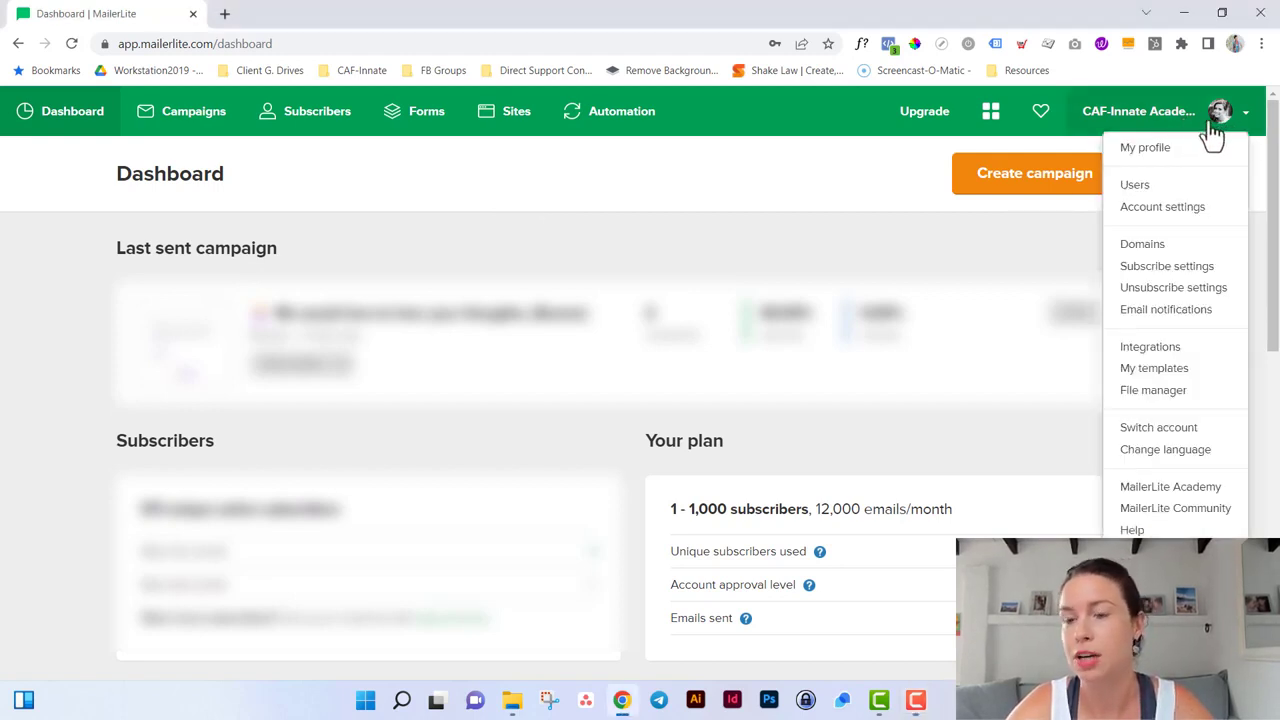
{"action": "left_click", "coordinate": [1152, 369]}
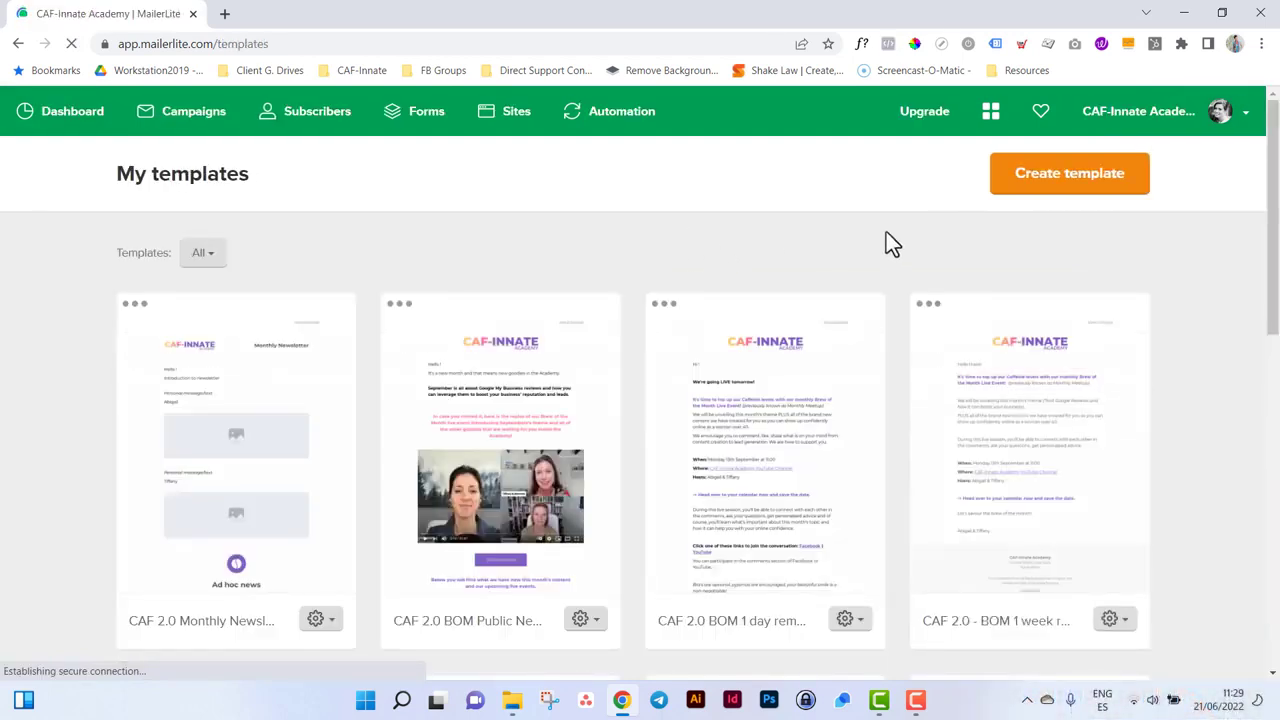
{"action": "left_click", "coordinate": [1066, 186]}
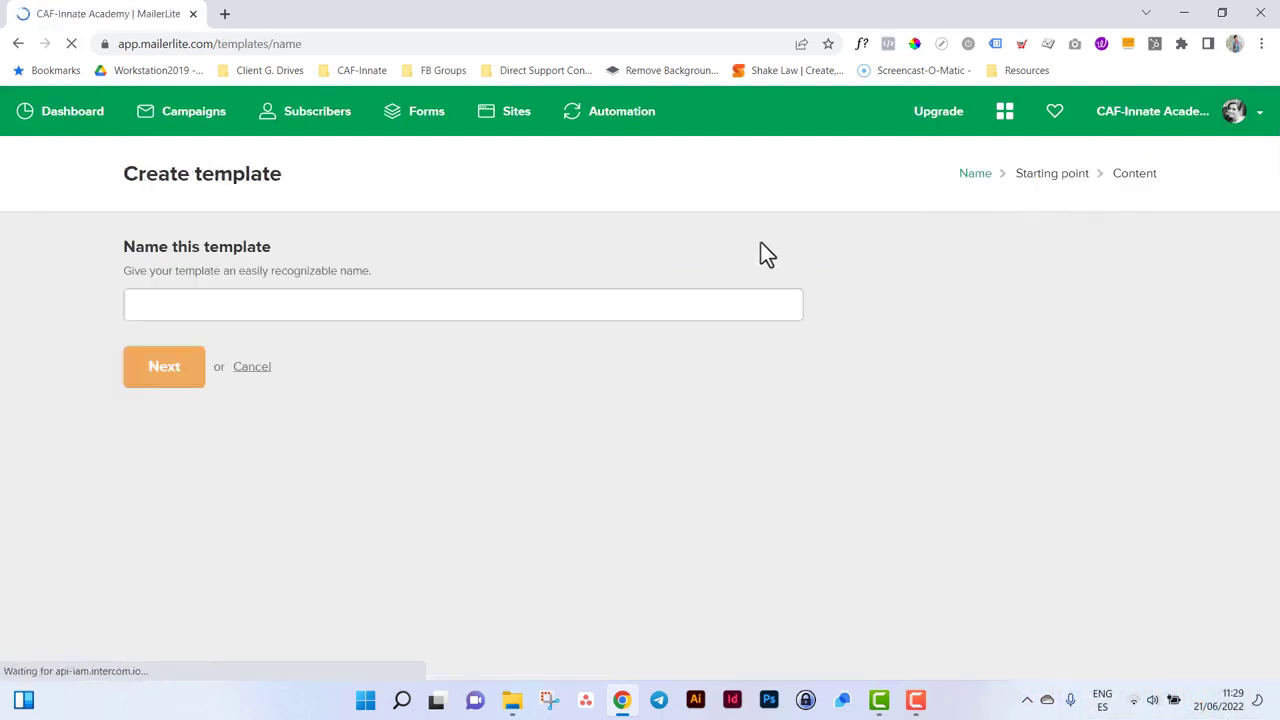
{"action": "left_click", "coordinate": [369, 309]}
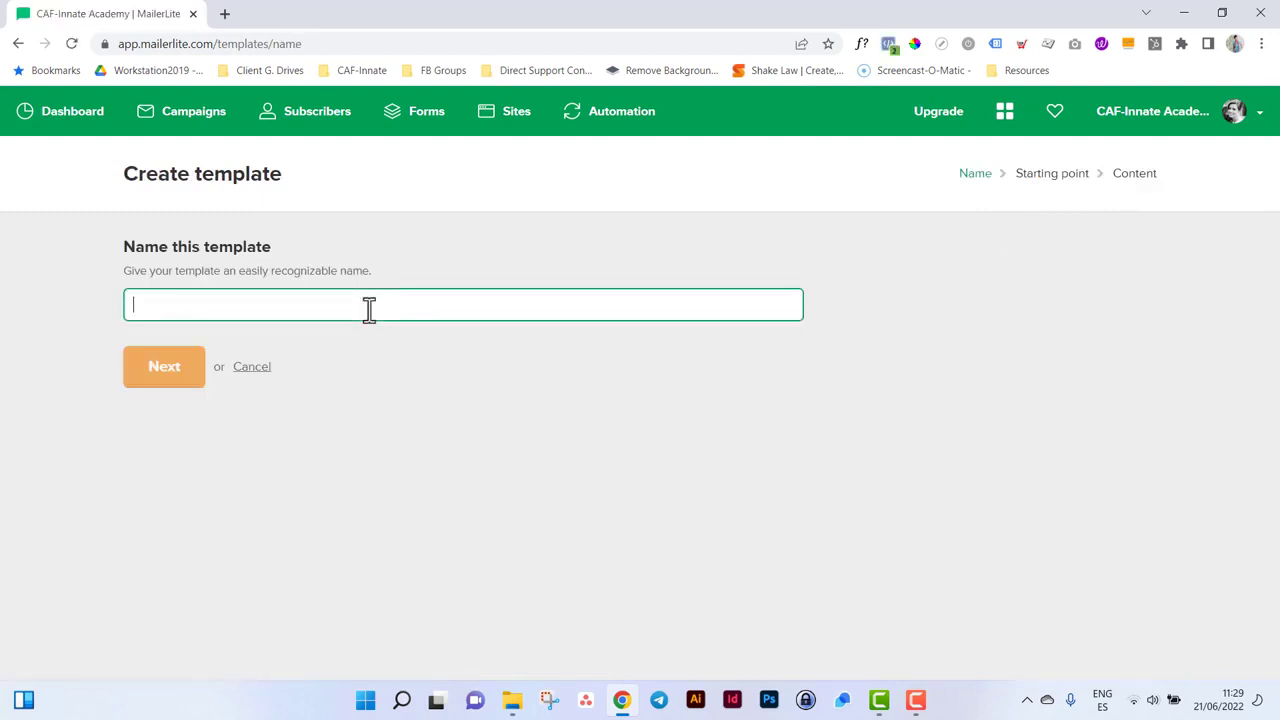
{"action": "type", "text": "Monthly"}
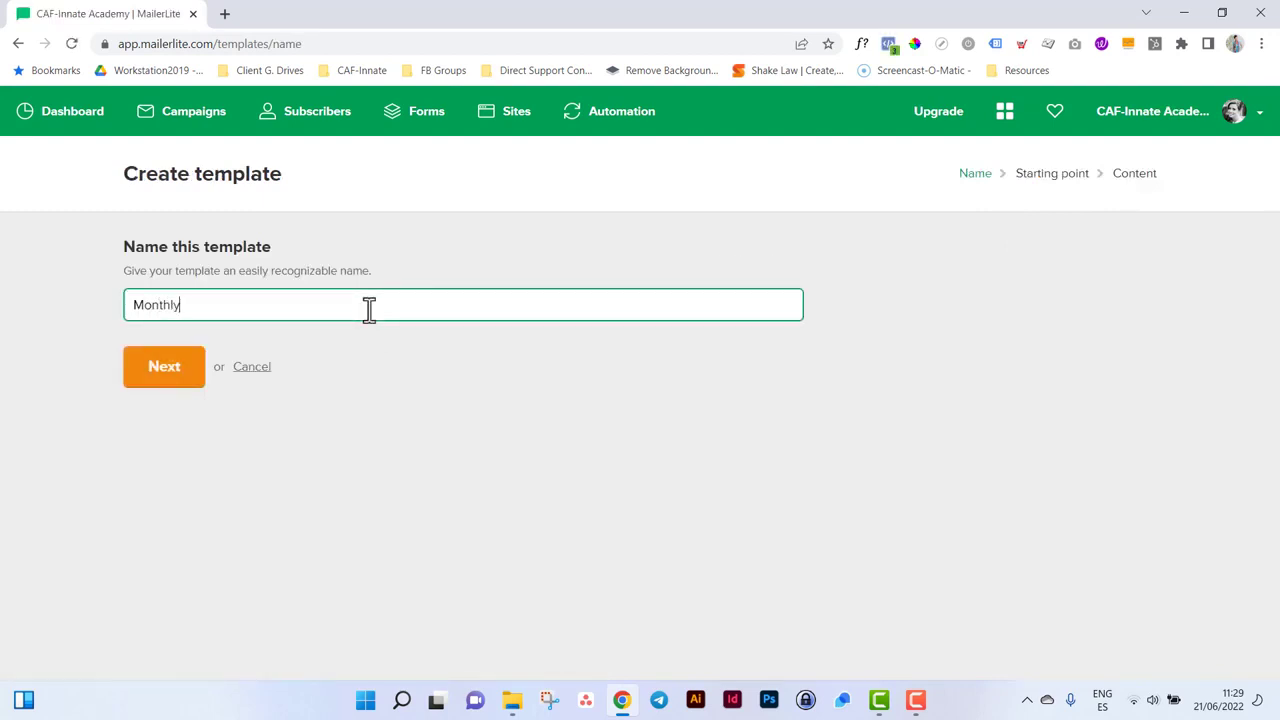
{"action": "type", "text": " Newsletter Template"}
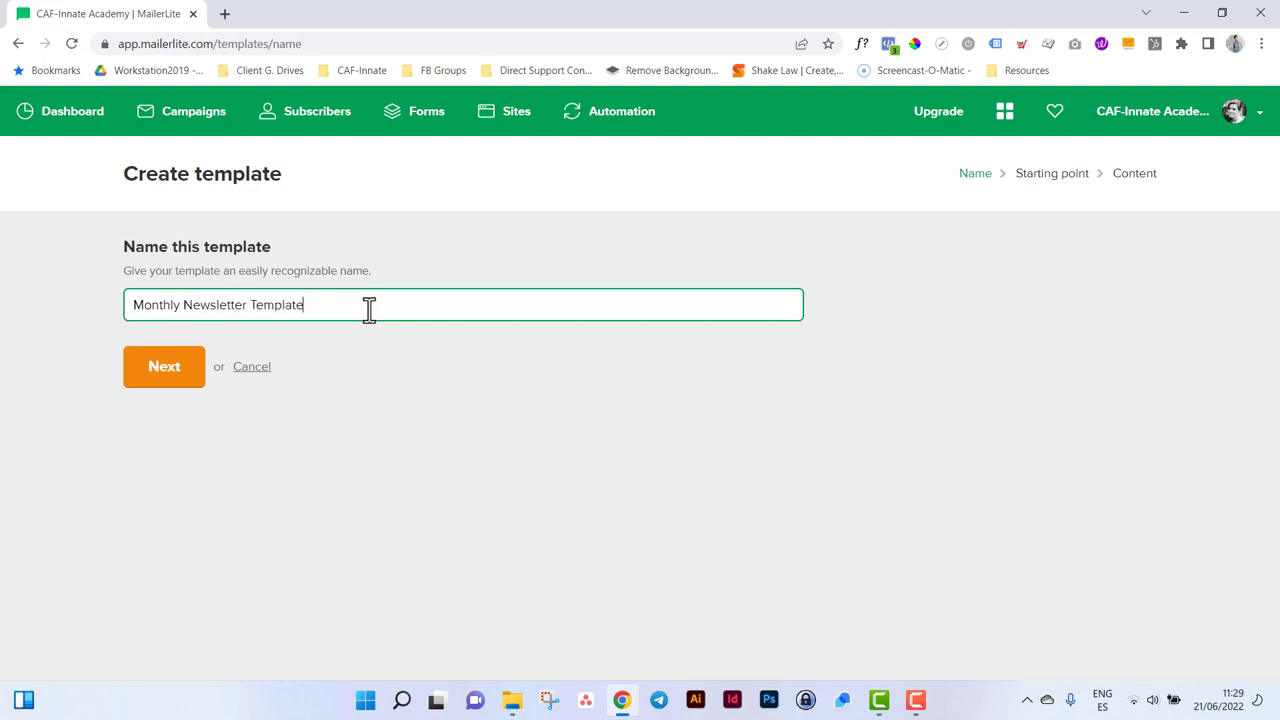
{"action": "left_click", "coordinate": [163, 368]}
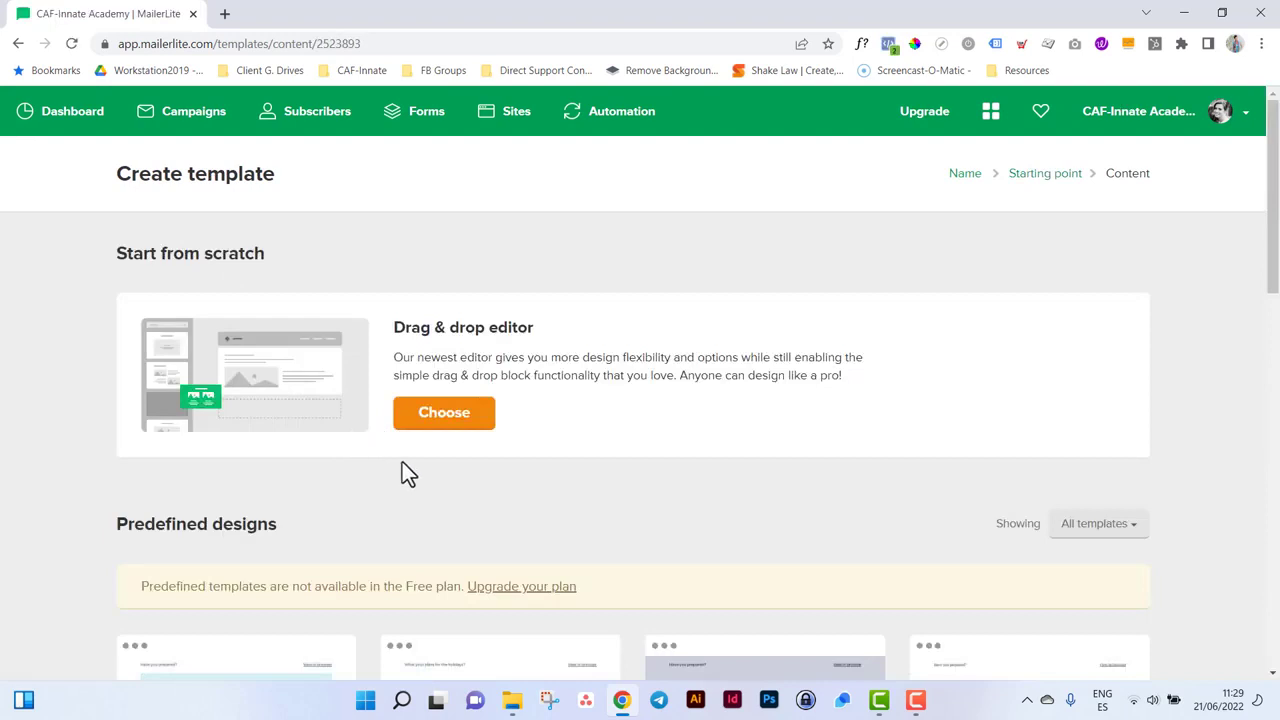
- Look through the predefined designs and start the template from scratch with the Drag & drop editor
{"action": "scroll", "coordinate": [371, 460], "scroll_direction": "down", "scroll_amount": 2}
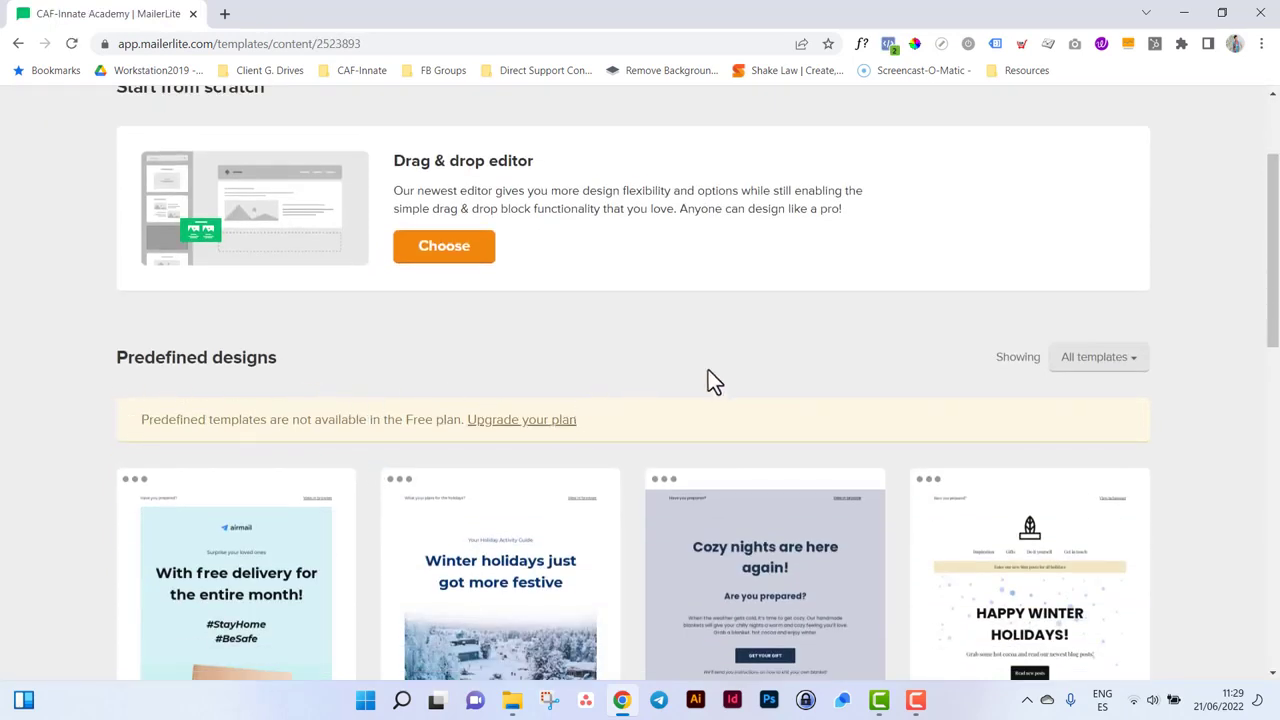
{"action": "scroll", "coordinate": [708, 378], "scroll_direction": "down", "scroll_amount": 4}
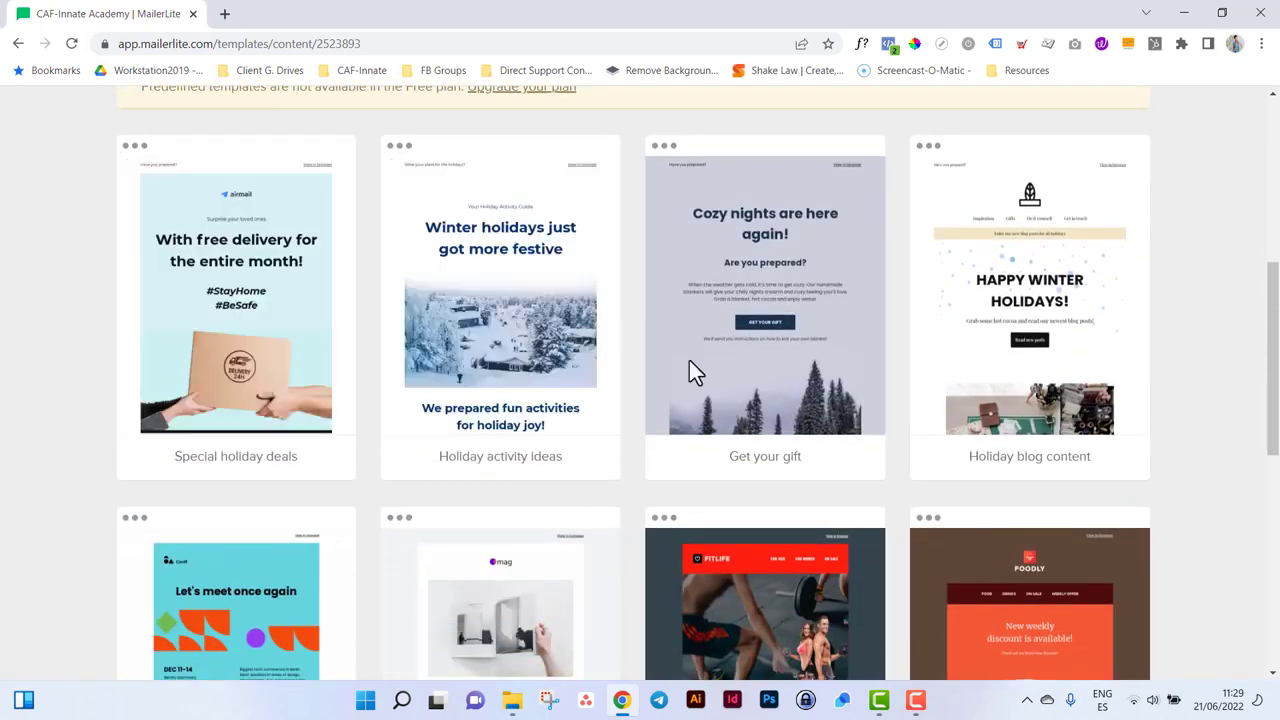
{"action": "scroll", "coordinate": [1189, 400], "scroll_direction": "down", "scroll_amount": 3}
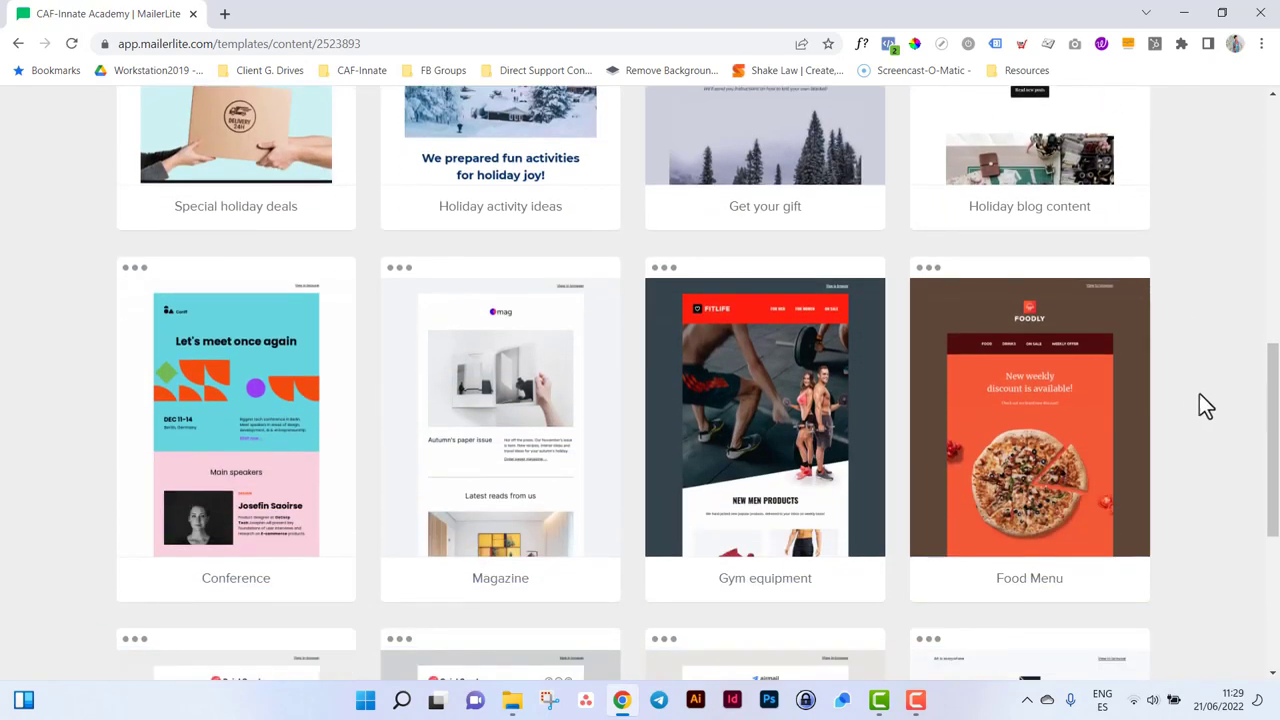
{"action": "scroll", "coordinate": [1218, 380], "scroll_direction": "down", "scroll_amount": 1}
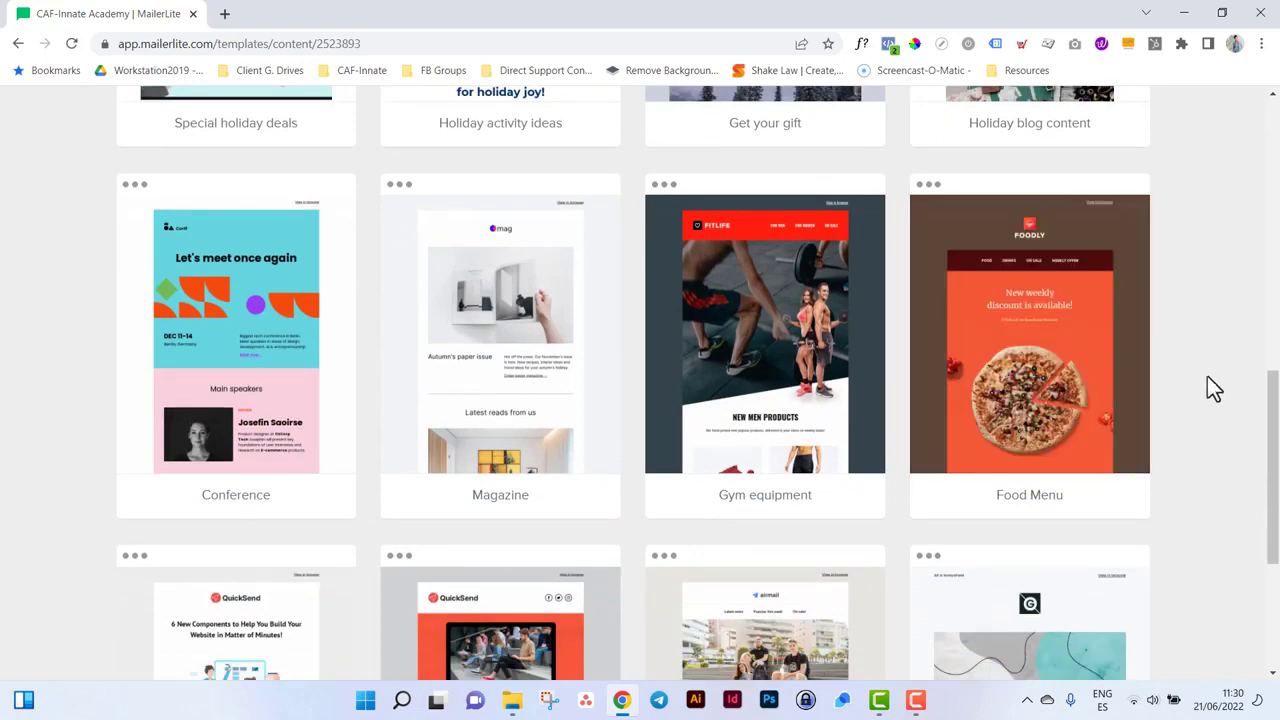
{"action": "scroll", "coordinate": [1208, 380], "scroll_direction": "down", "scroll_amount": 4}
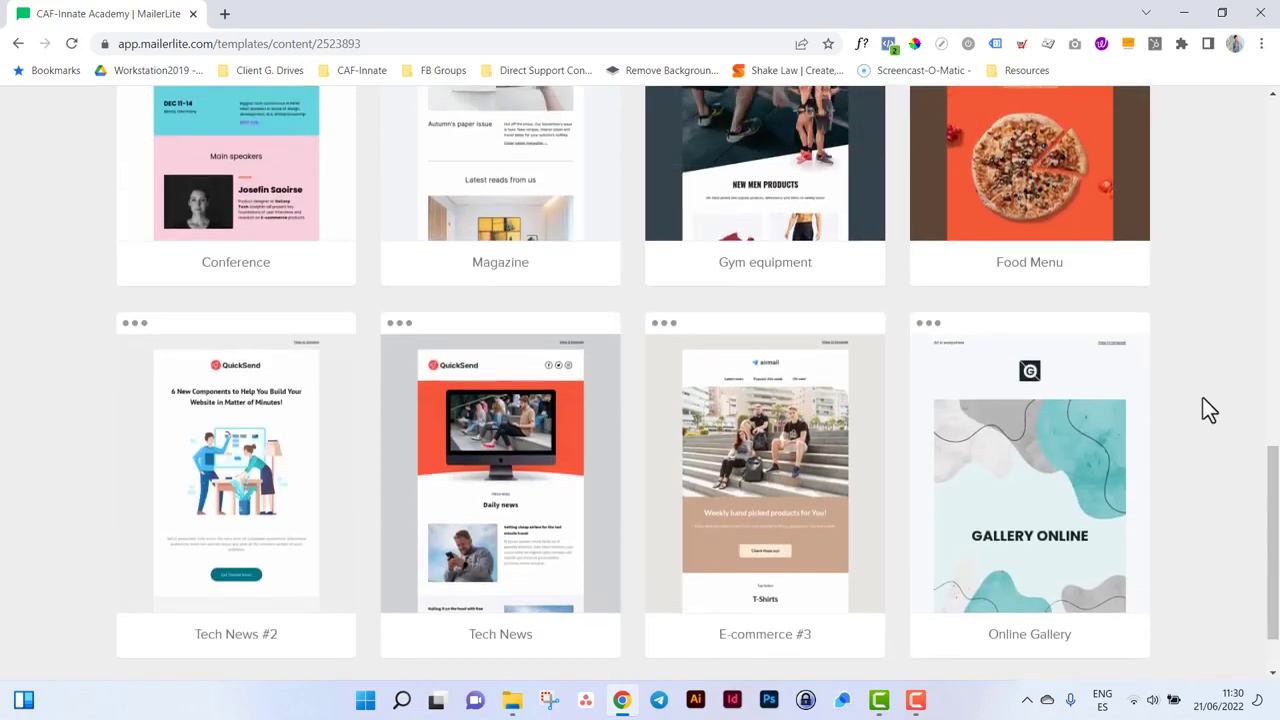
{"action": "scroll", "coordinate": [1203, 398], "scroll_direction": "up", "scroll_amount": 10}
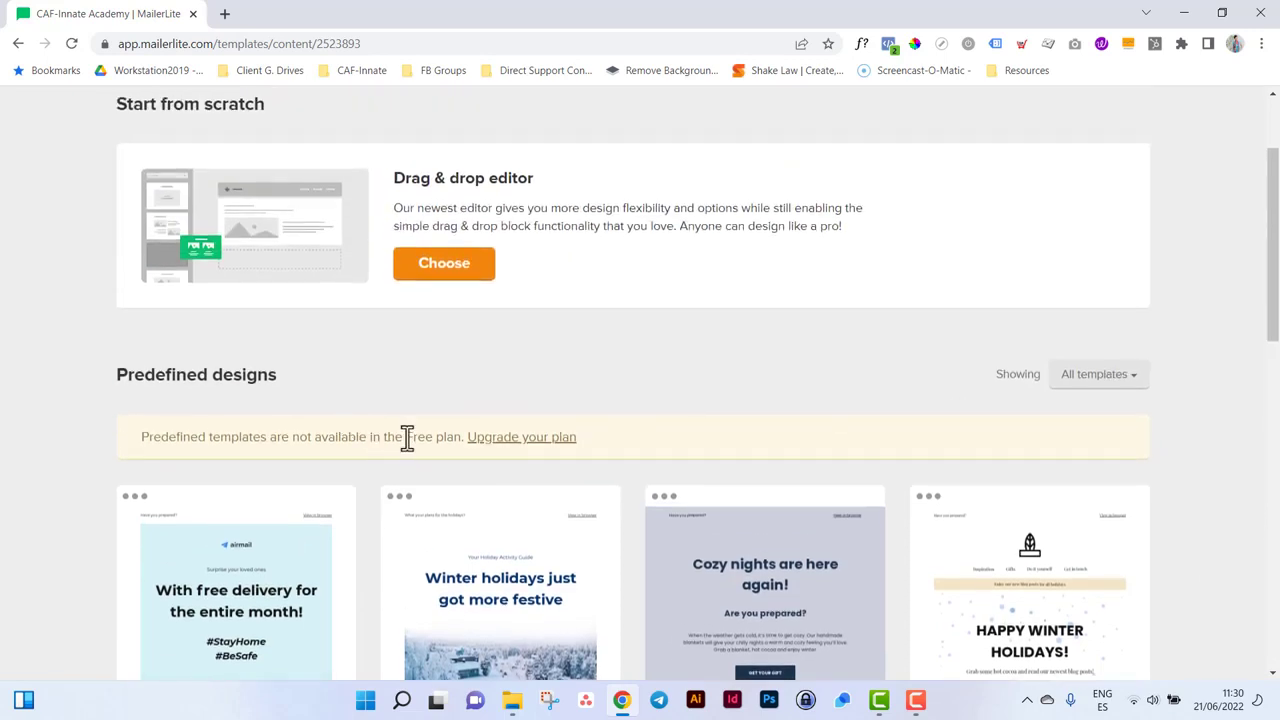
{"action": "scroll", "coordinate": [497, 380], "scroll_direction": "up", "scroll_amount": 2}
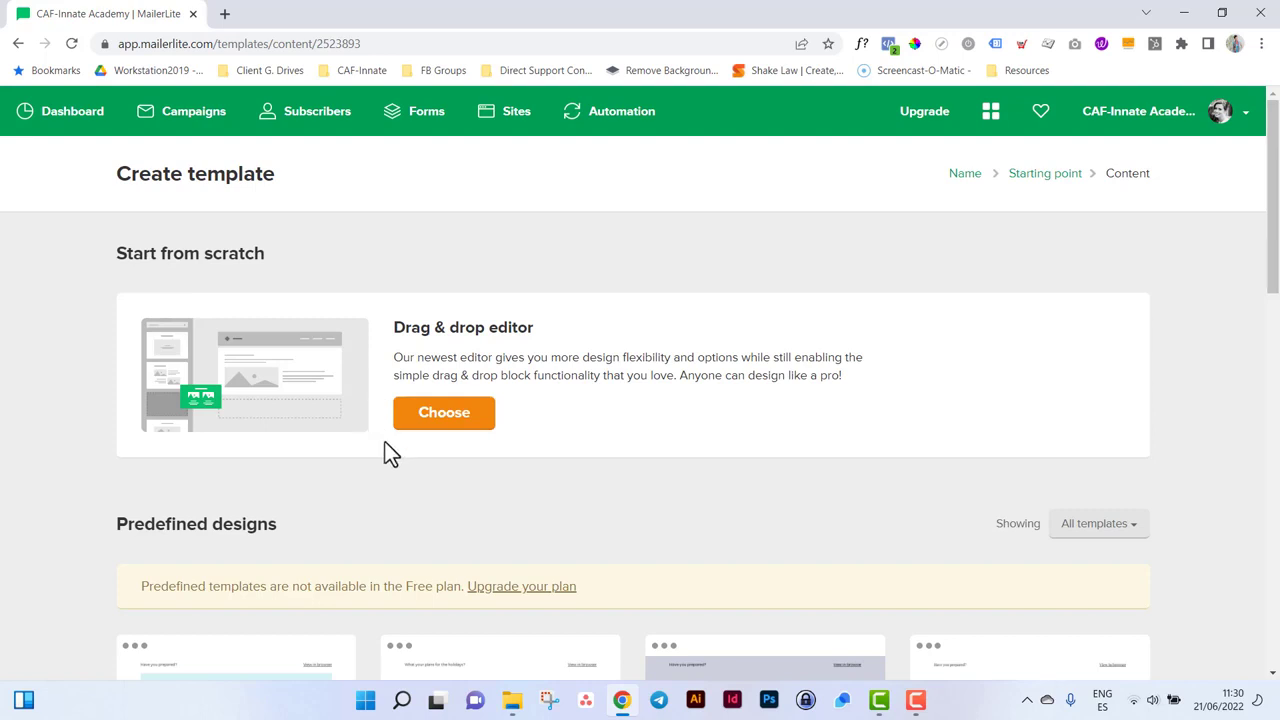
{"action": "left_click", "coordinate": [458, 425]}
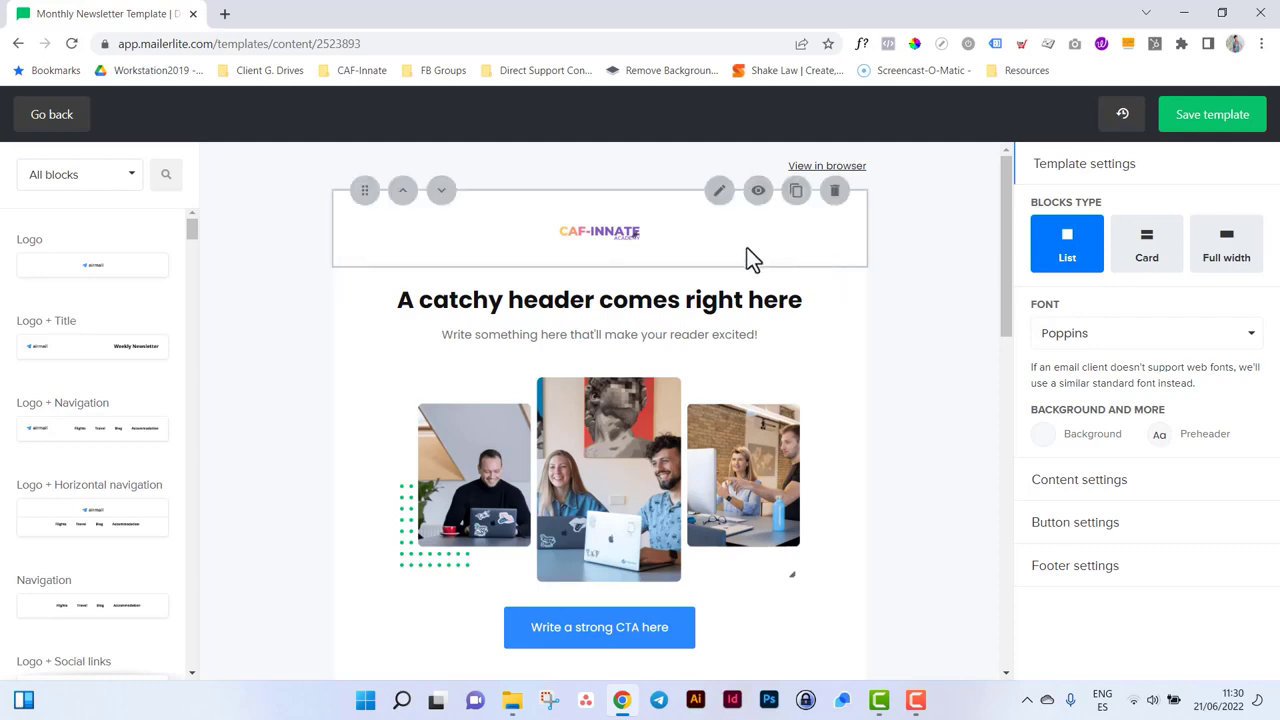
- Look over the default newsletter layout and open the preheader's settings
{"action": "scroll", "coordinate": [761, 525], "scroll_direction": "down", "scroll_amount": 15}
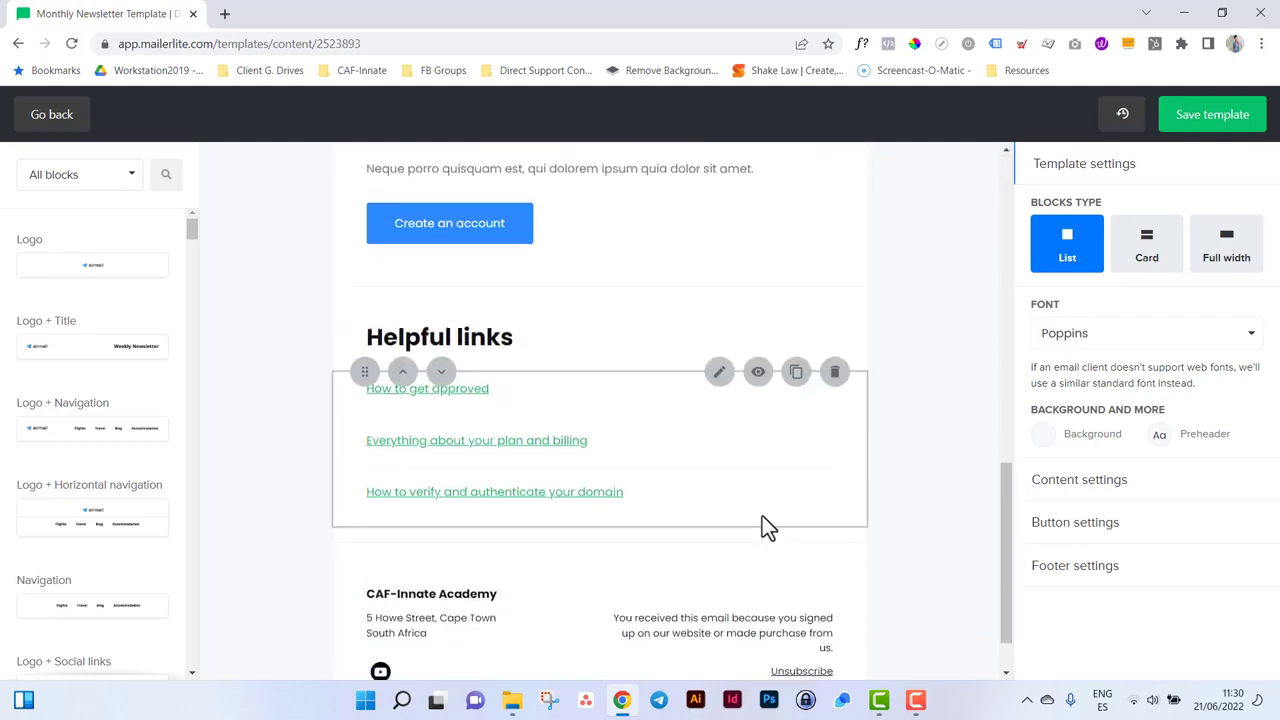
{"action": "scroll", "coordinate": [733, 518], "scroll_direction": "up", "scroll_amount": 15}
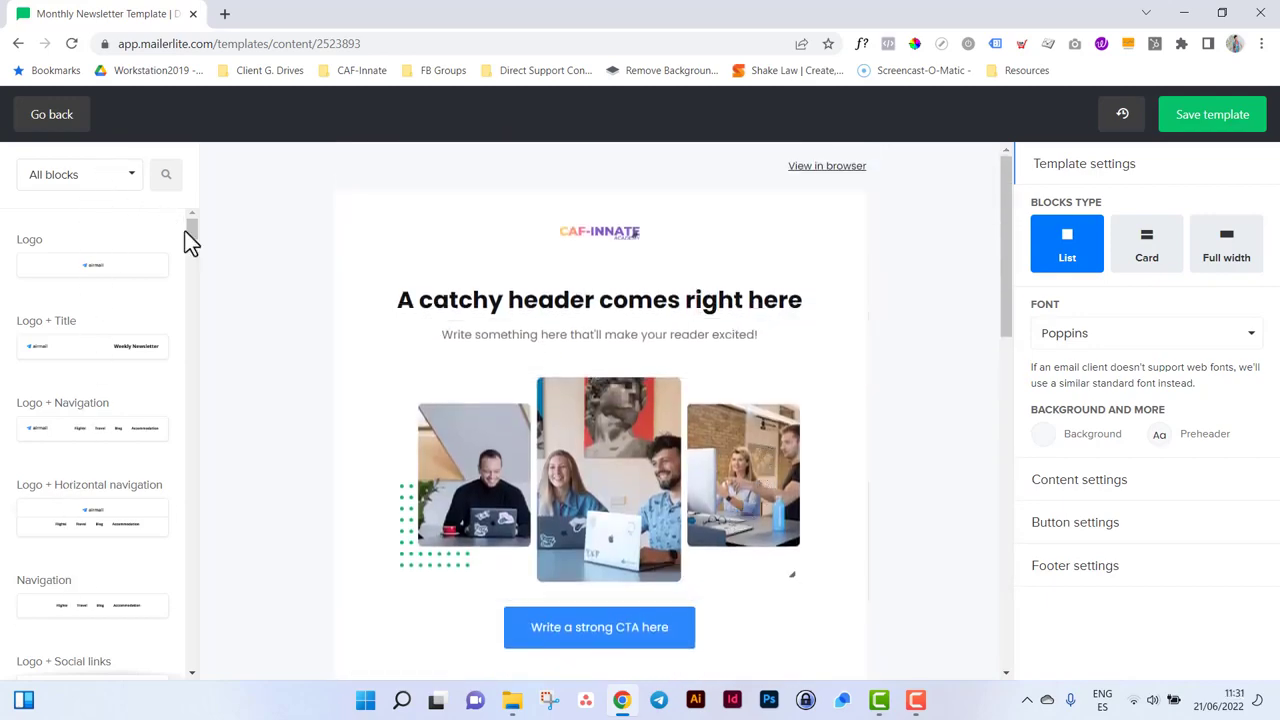
{"action": "mouse_move", "coordinate": [190, 240]}
{"action": "left_mouse_down"}
{"action": "mouse_move", "coordinate": [204, 593]}
{"action": "mouse_move", "coordinate": [202, 223]}
{"action": "left_mouse_up"}
{"action": "left_click", "coordinate": [714, 165]}
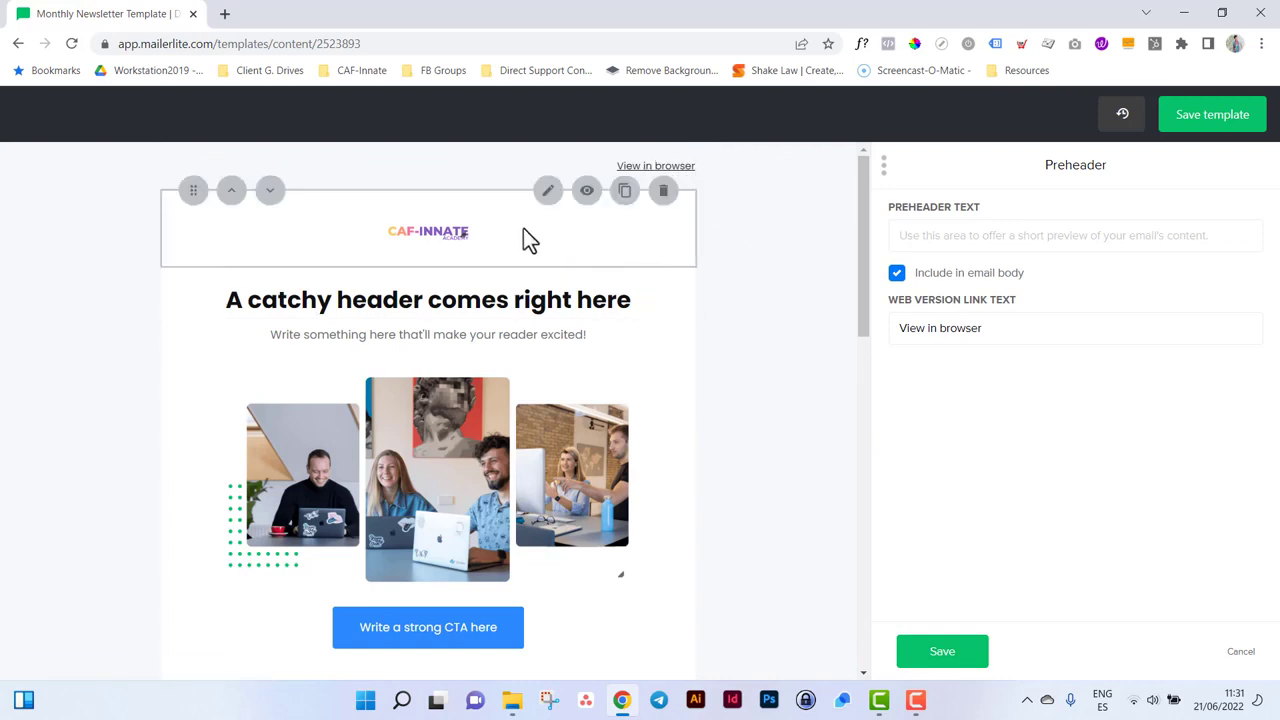
- Open the logo block and view its image options in the file manager and the image editor without changing them
{"action": "left_click", "coordinate": [538, 258]}
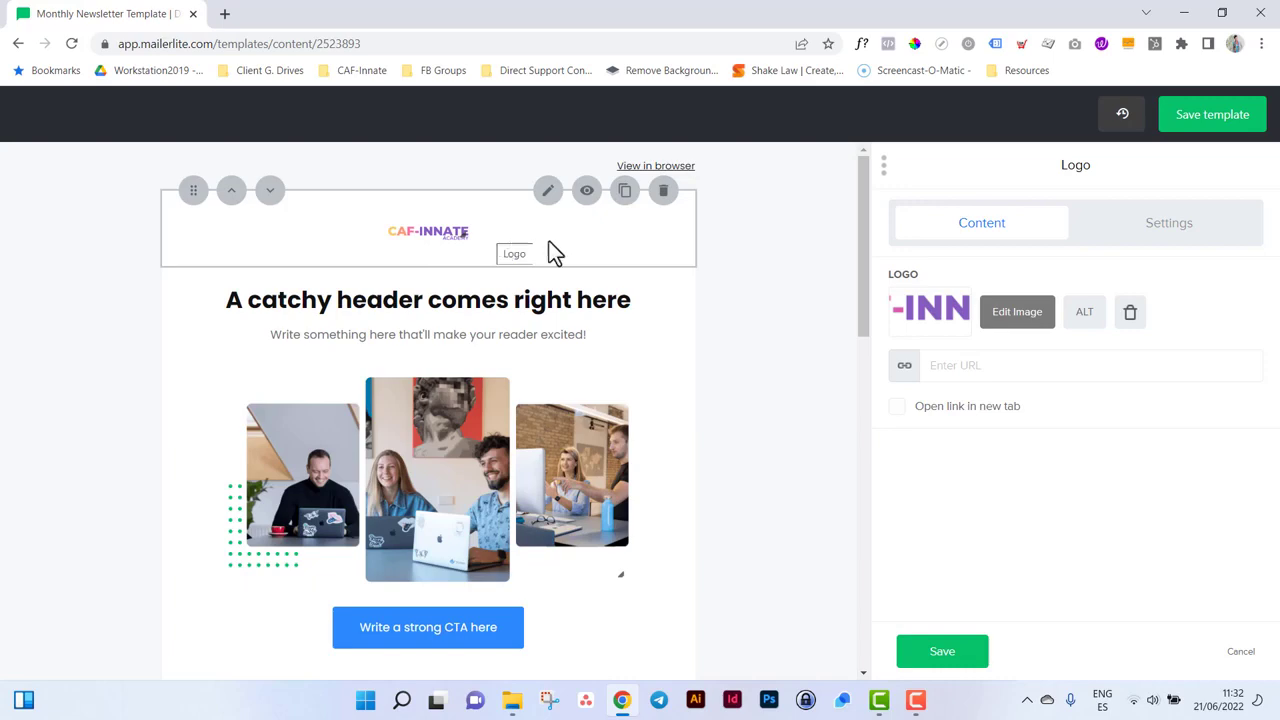
{"action": "left_click", "coordinate": [950, 323]}
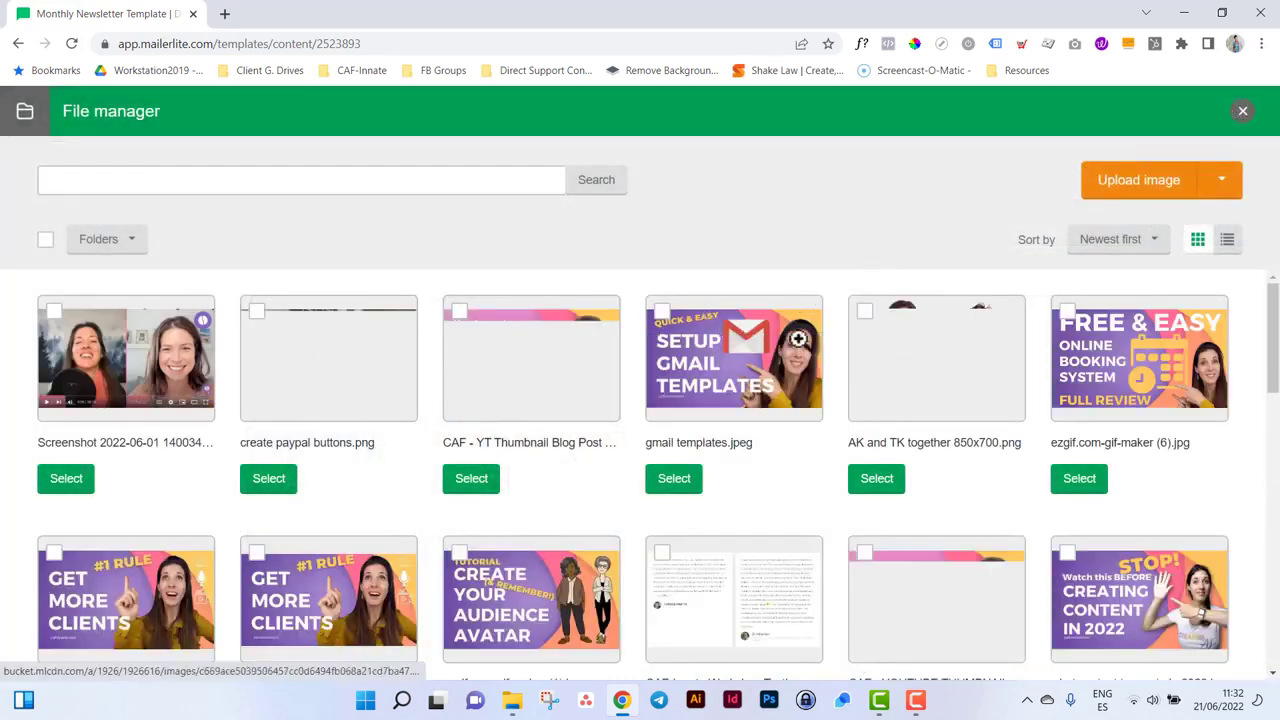
{"action": "left_click", "coordinate": [1242, 114]}
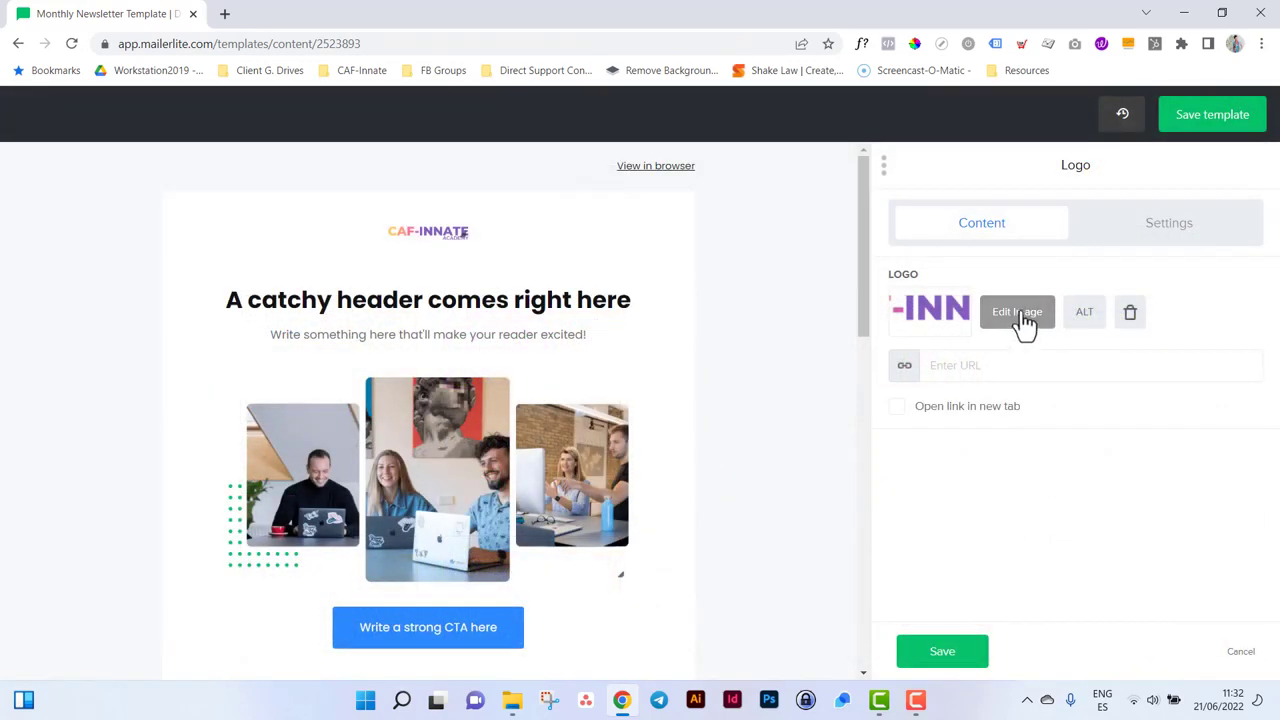
{"action": "left_click", "coordinate": [1022, 318]}
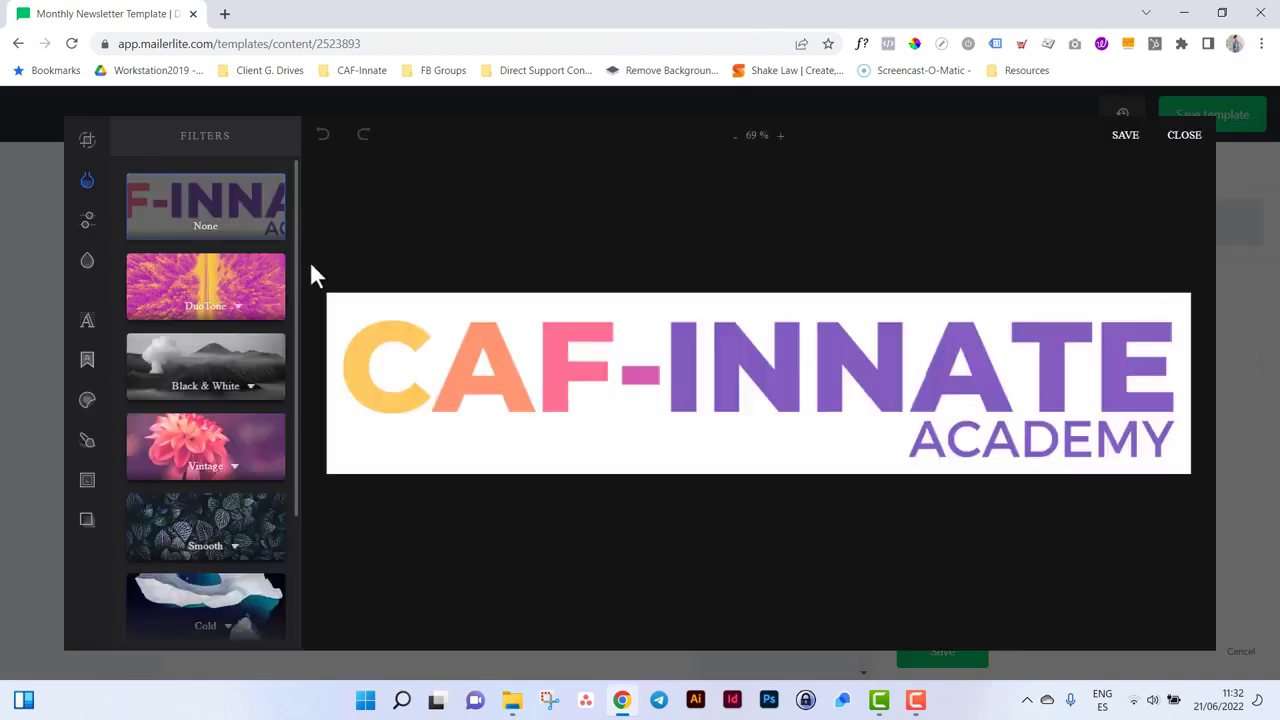
{"action": "left_click", "coordinate": [1181, 150]}
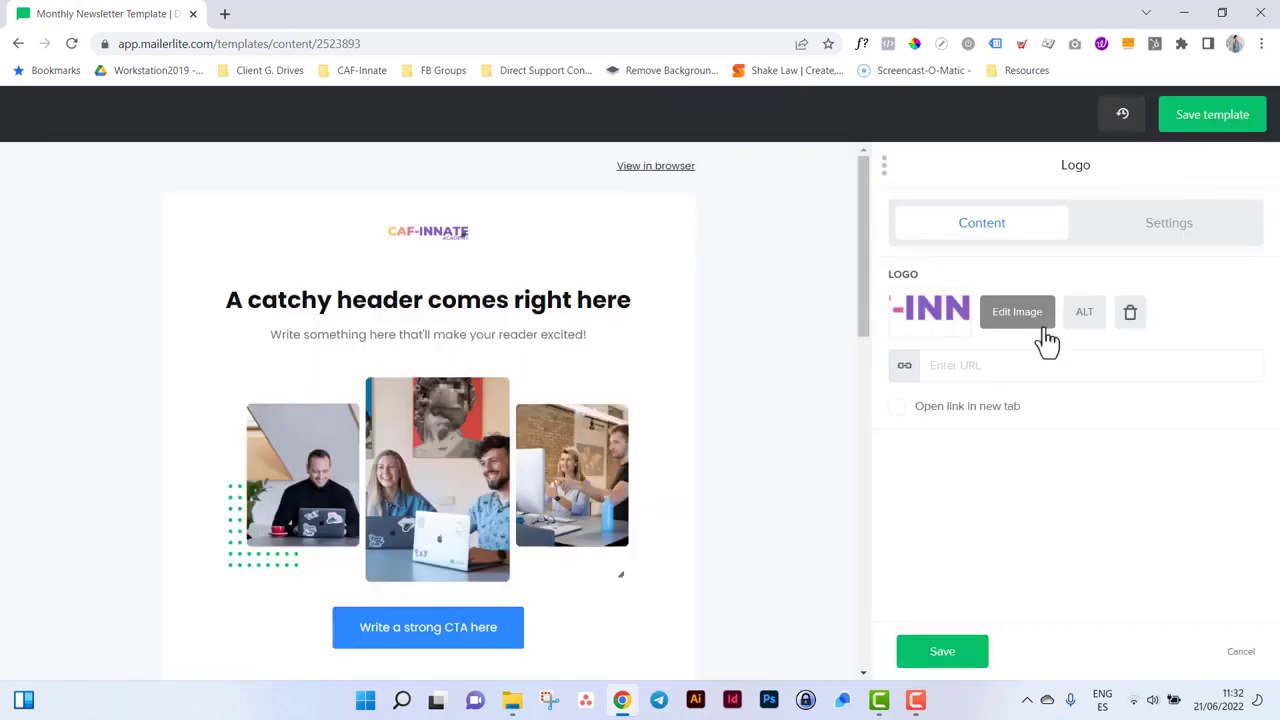
- Set the logo's ALT text to "CAF-Innate Academy Logo" and save the logo block
{"action": "left_click", "coordinate": [1084, 311]}
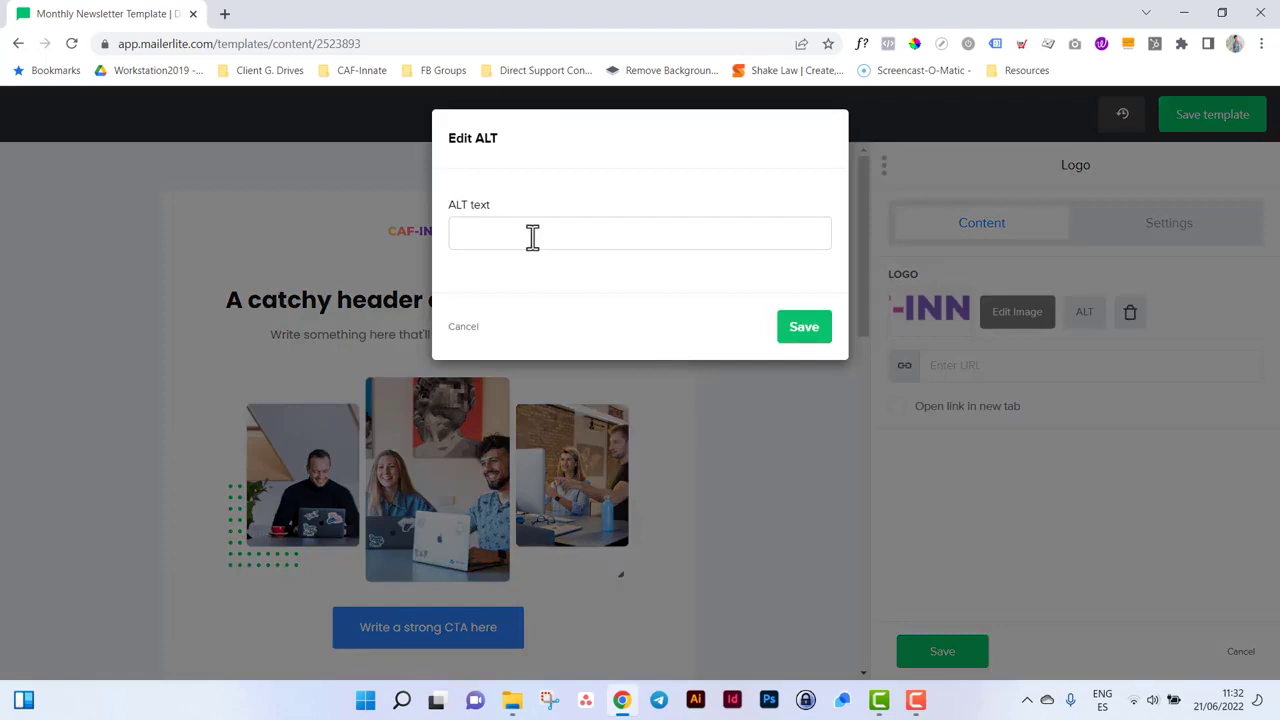
{"action": "left_click", "coordinate": [532, 236]}
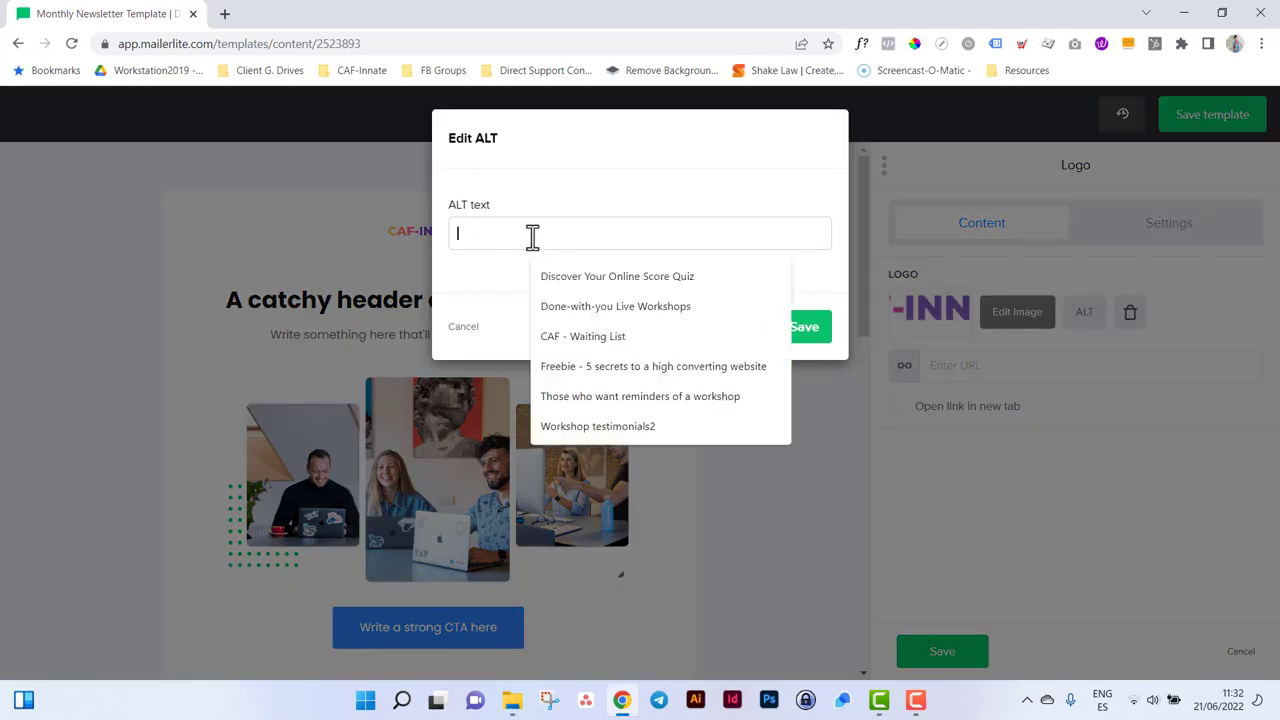
{"action": "type", "text": "CAF-Innate"}
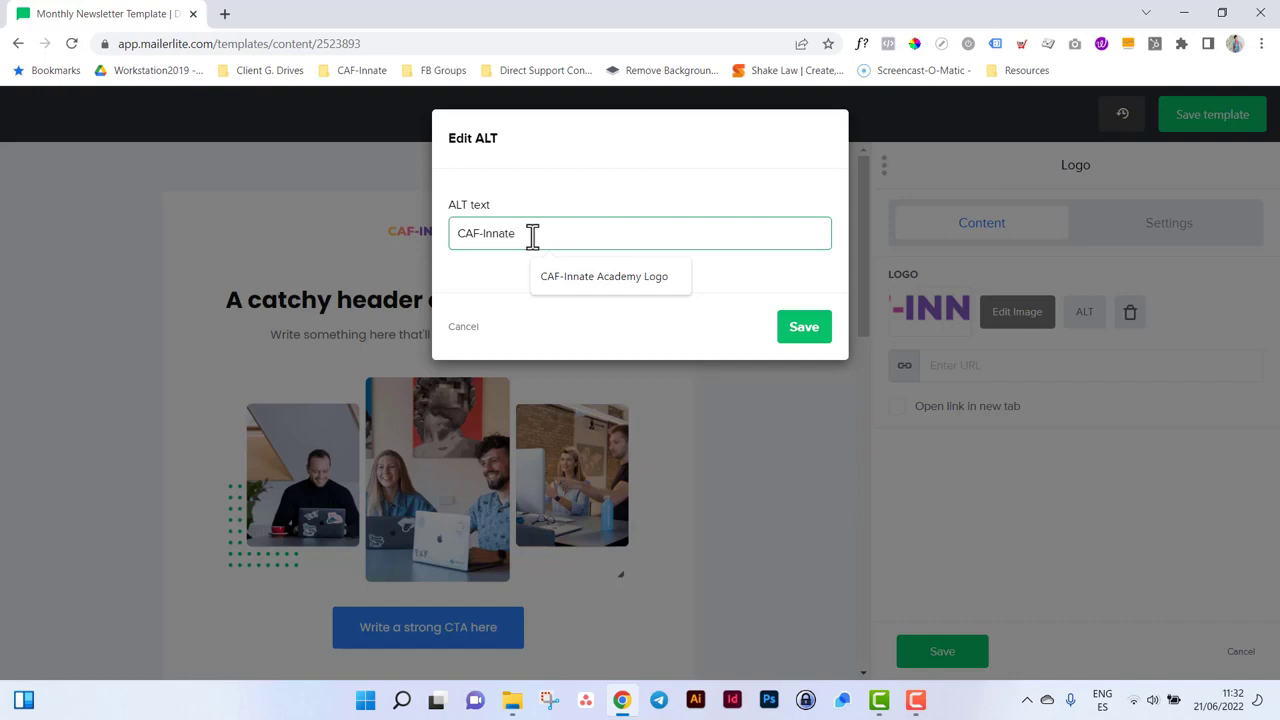
{"action": "left_click", "coordinate": [650, 280]}
{"action": "left_click", "coordinate": [790, 330]}
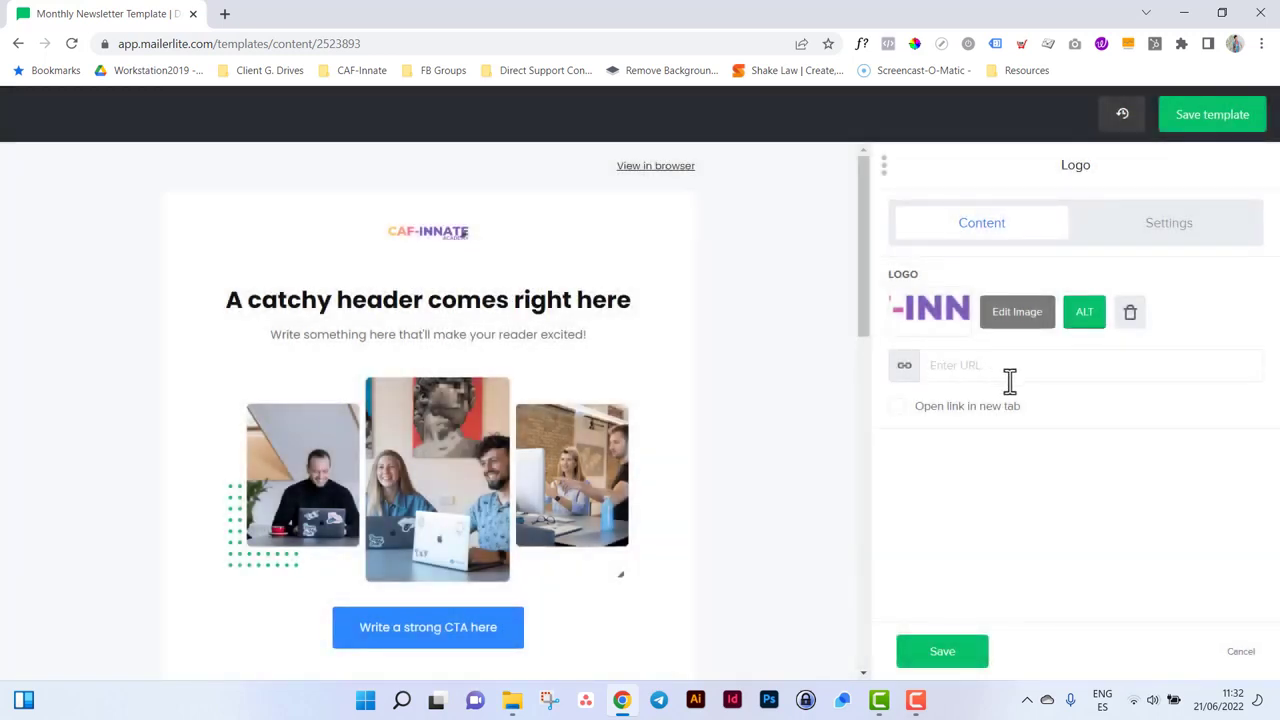
{"action": "left_click", "coordinate": [1008, 372]}
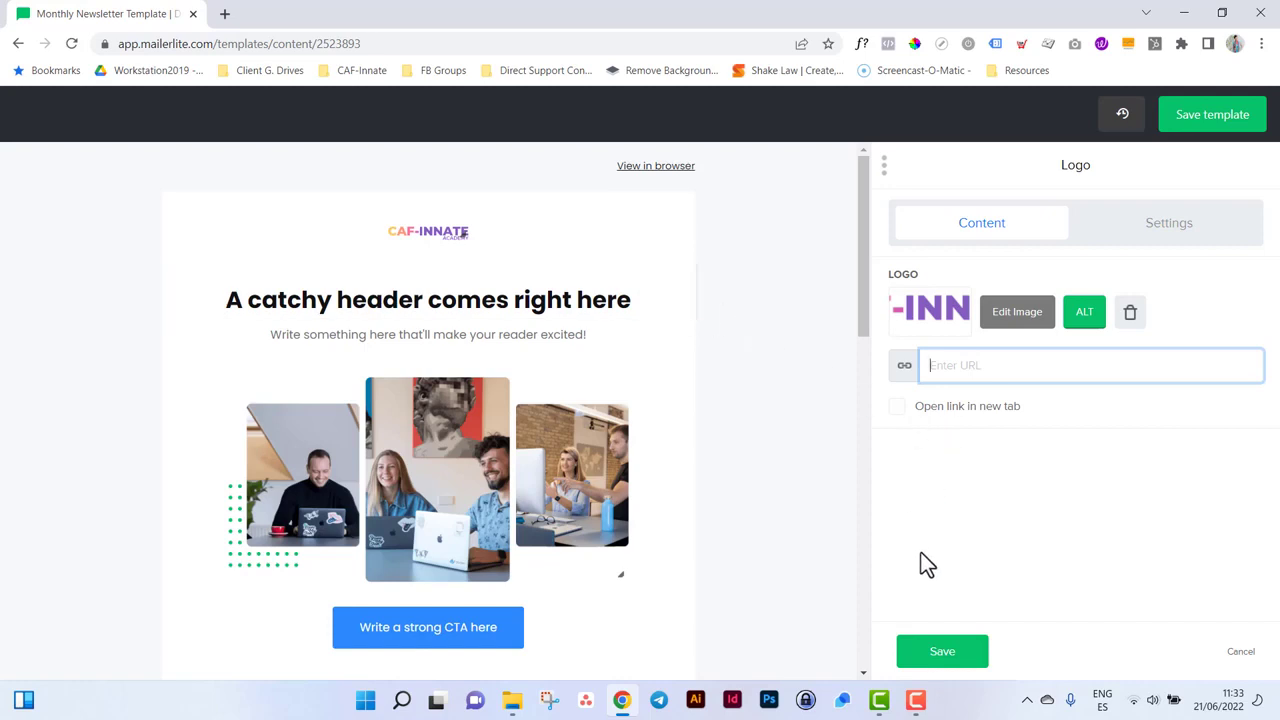
{"action": "left_click", "coordinate": [945, 652]}
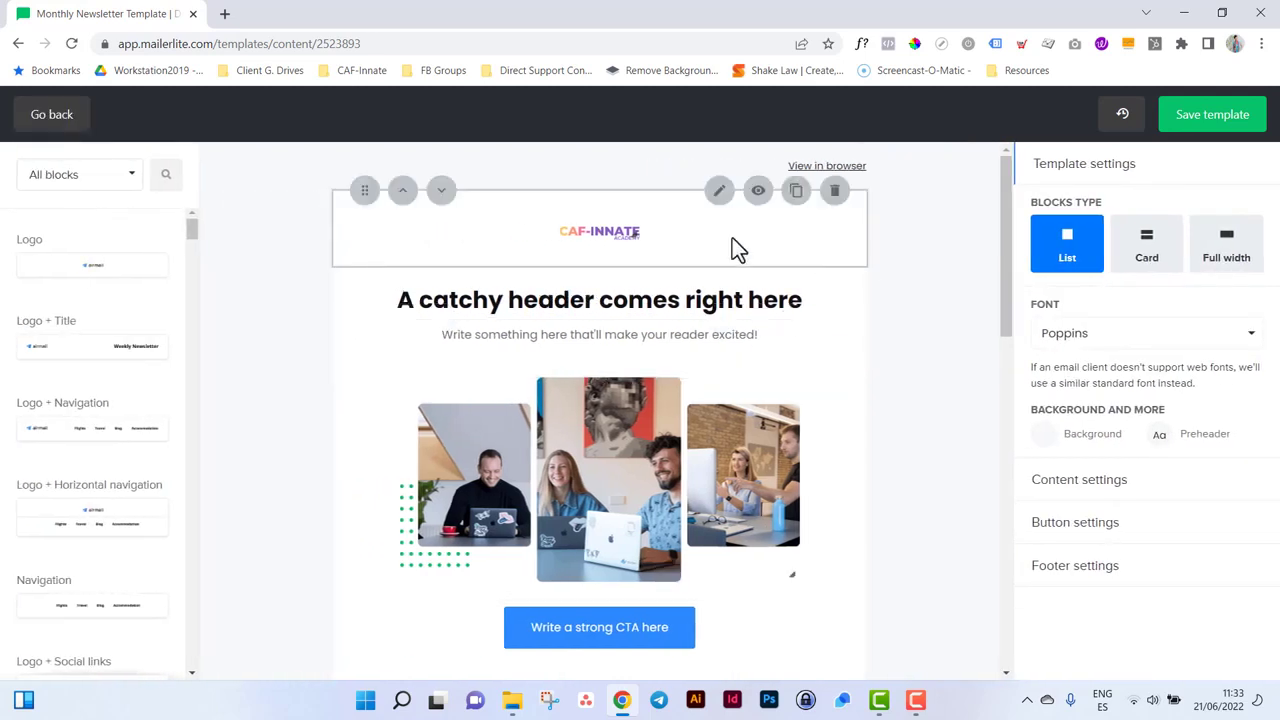
- Open the logo block's settings, try Left and Right alignment, and set the logo alignment to Center
{"action": "left_click", "coordinate": [732, 238]}
{"action": "left_click", "coordinate": [1187, 226]}
{"action": "left_click", "coordinate": [990, 370]}
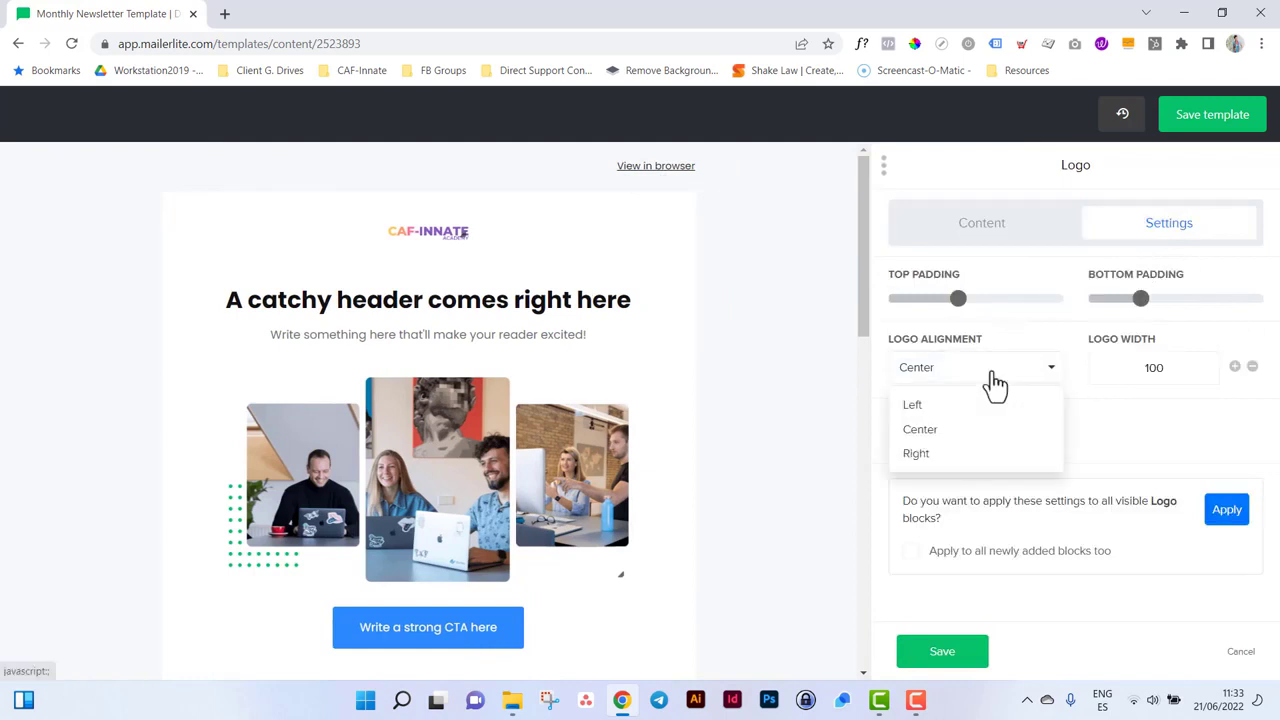
{"action": "left_click", "coordinate": [966, 404]}
{"action": "left_click", "coordinate": [973, 372]}
{"action": "left_click", "coordinate": [978, 453]}
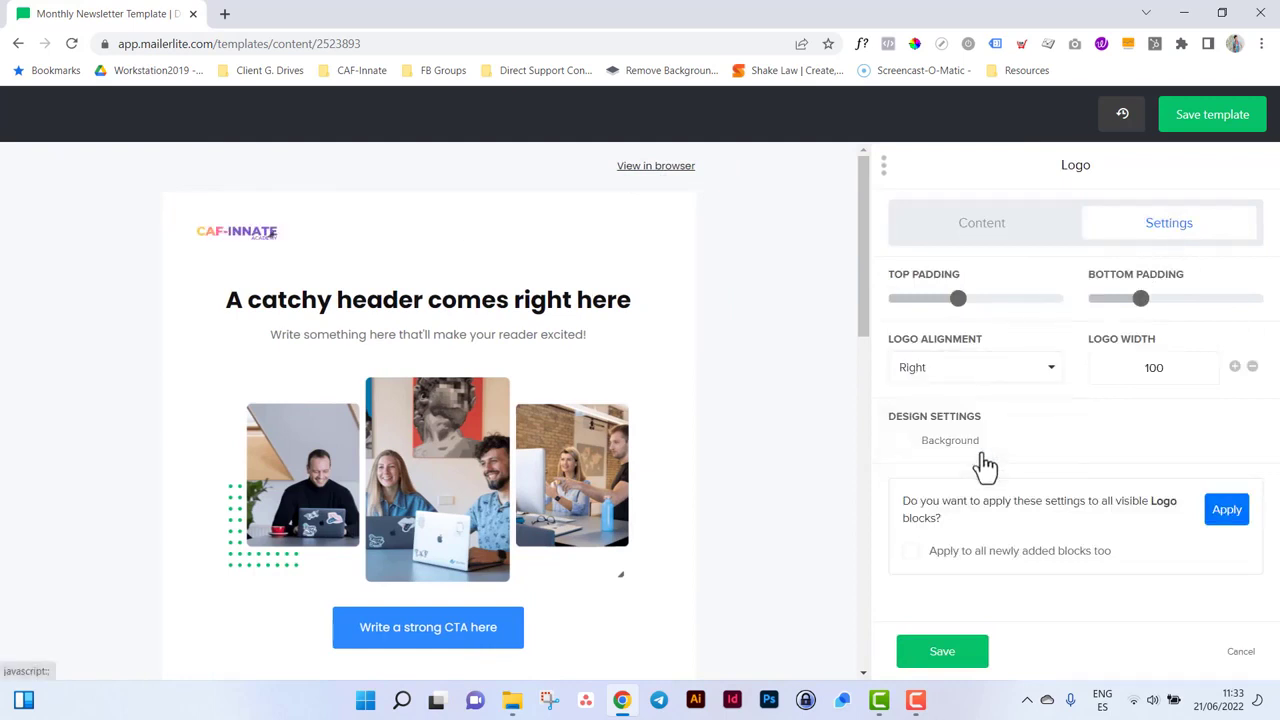
{"action": "left_click", "coordinate": [992, 372]}
{"action": "left_click", "coordinate": [987, 429]}
- Set the logo width to 200 and save the logo block
{"action": "double_click", "coordinate": [1143, 366]}
{"action": "type", "text": "200"}
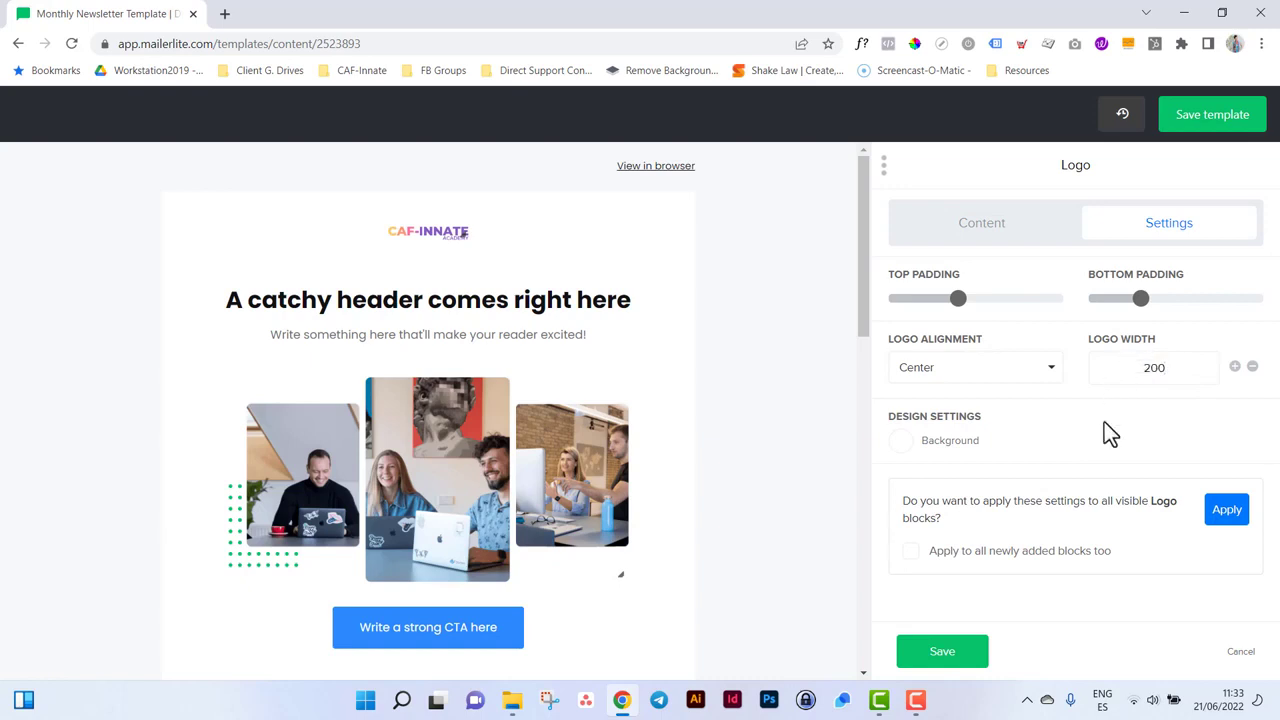
{"action": "left_click", "coordinate": [1104, 422]}
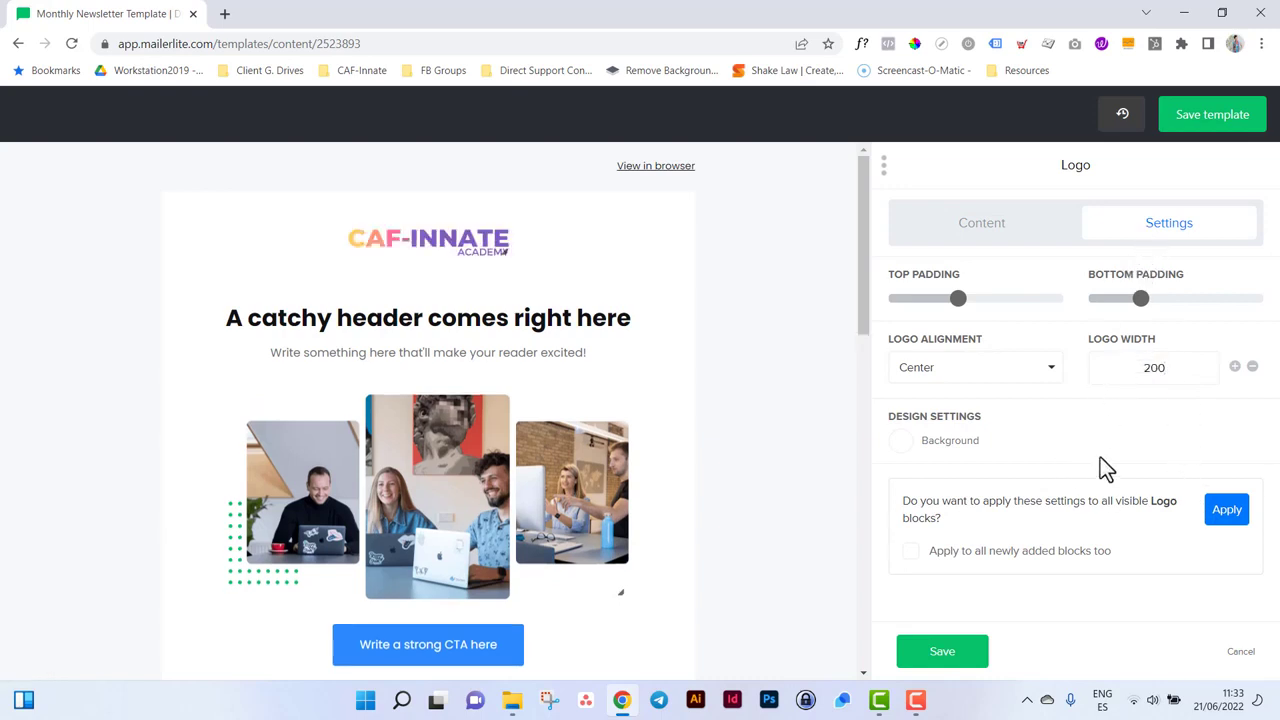
{"action": "left_click", "coordinate": [945, 656]}
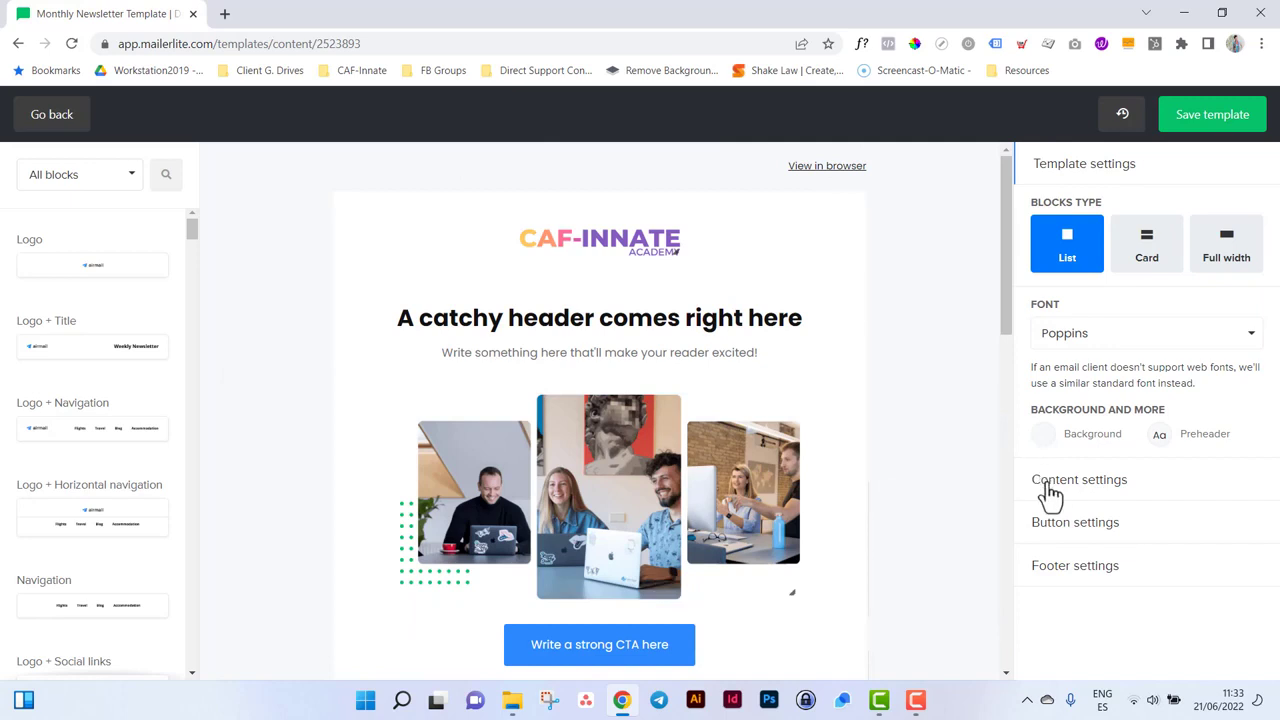
- Search the template's font list for Montserrat and set the template font to Open Sans
{"action": "left_click", "coordinate": [1086, 338]}
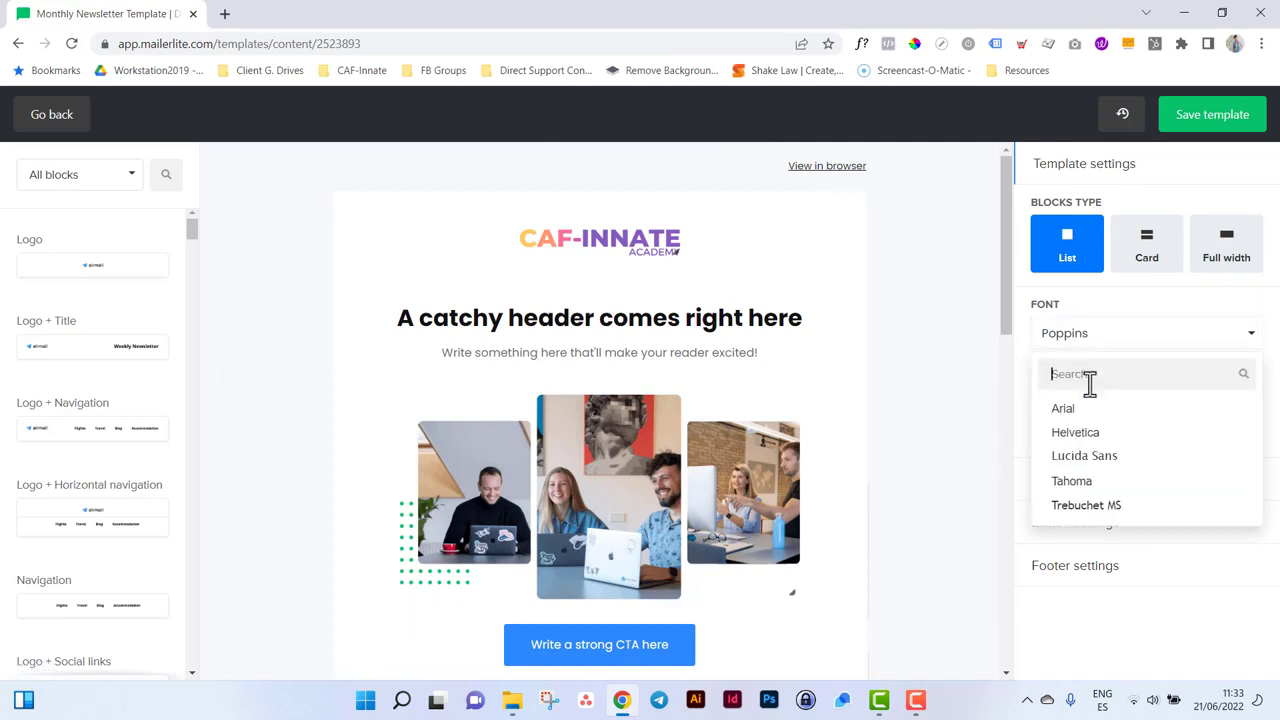
{"action": "scroll", "coordinate": [1115, 420], "scroll_direction": "down", "scroll_amount": 1}
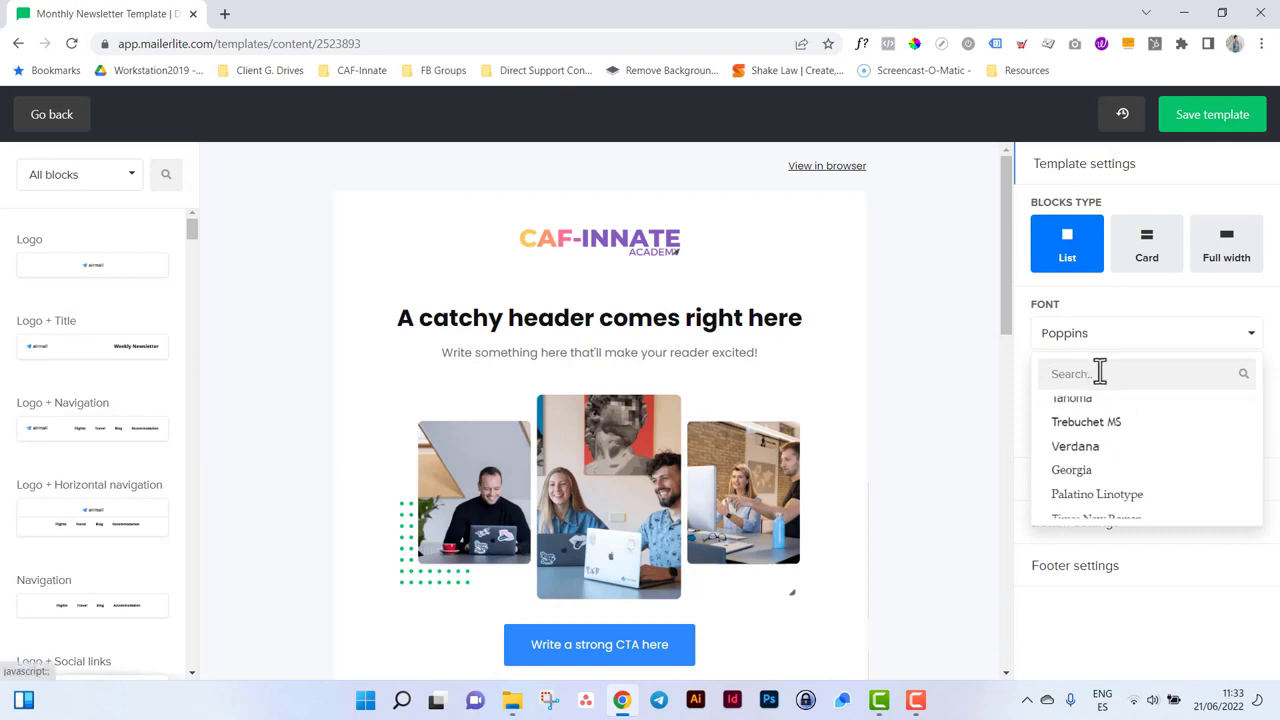
{"action": "type", "text": "Mont"}
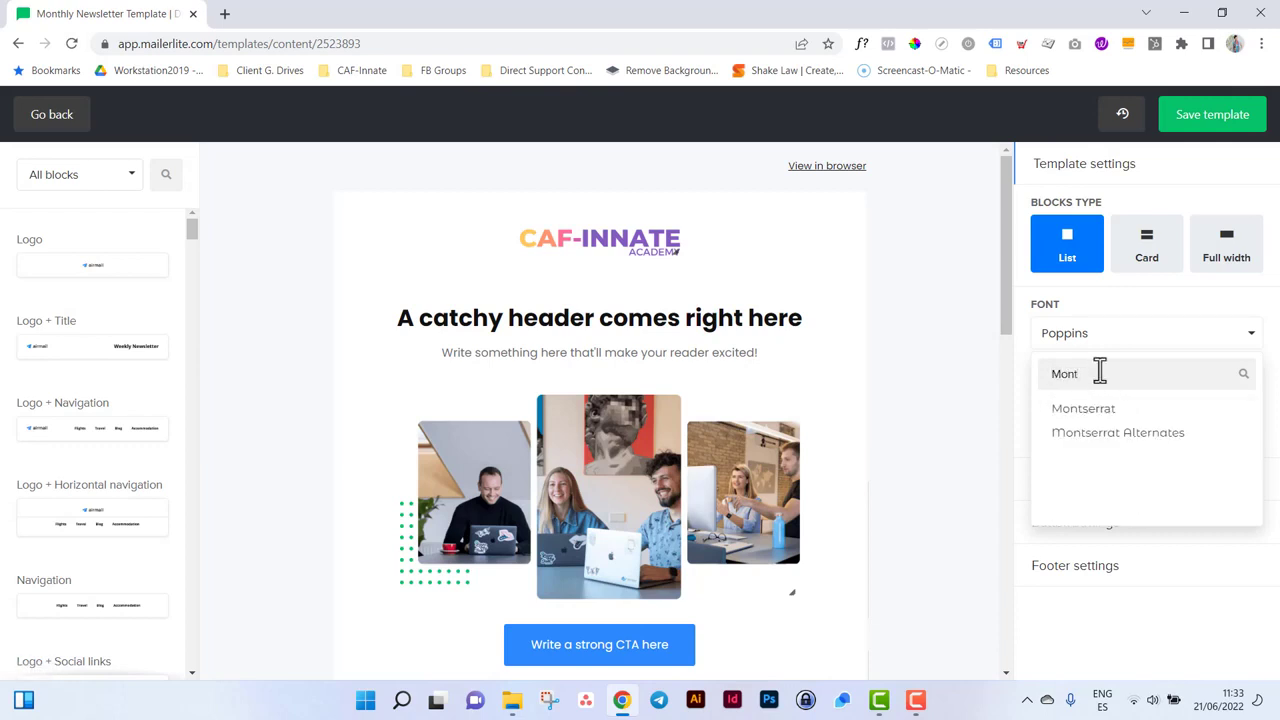
{"action": "double_click", "coordinate": [1087, 368]}
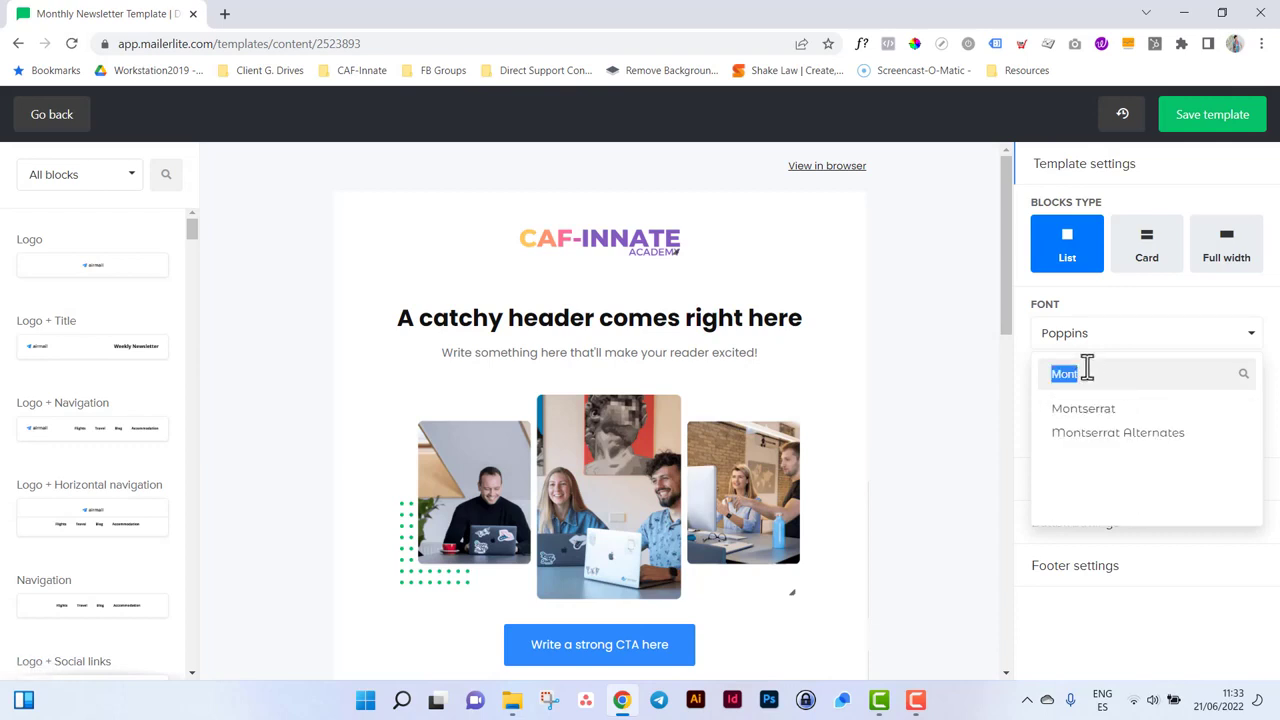
{"action": "type", "text": "Open"}
{"action": "left_click", "coordinate": [1085, 410]}
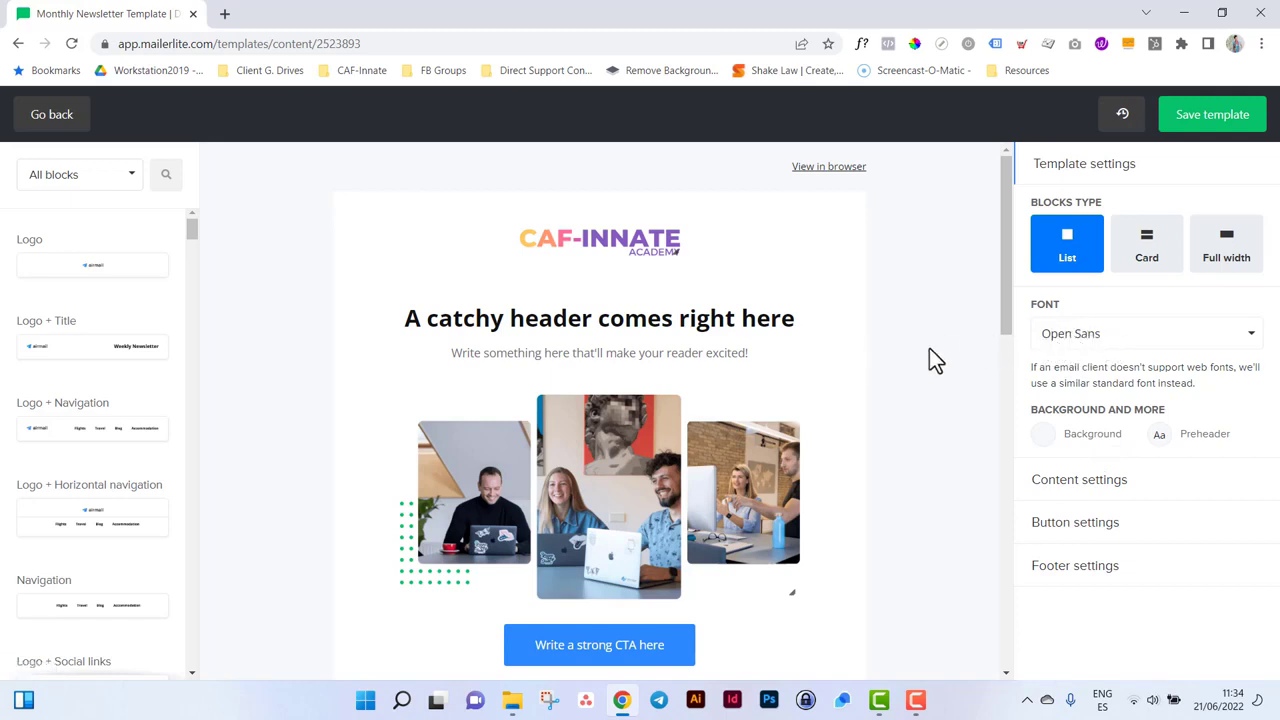
- Set the template background color to light grey #d1d3d3 and view the preheader's font settings
{"action": "left_click", "coordinate": [1047, 445]}
{"action": "left_click", "coordinate": [932, 414]}
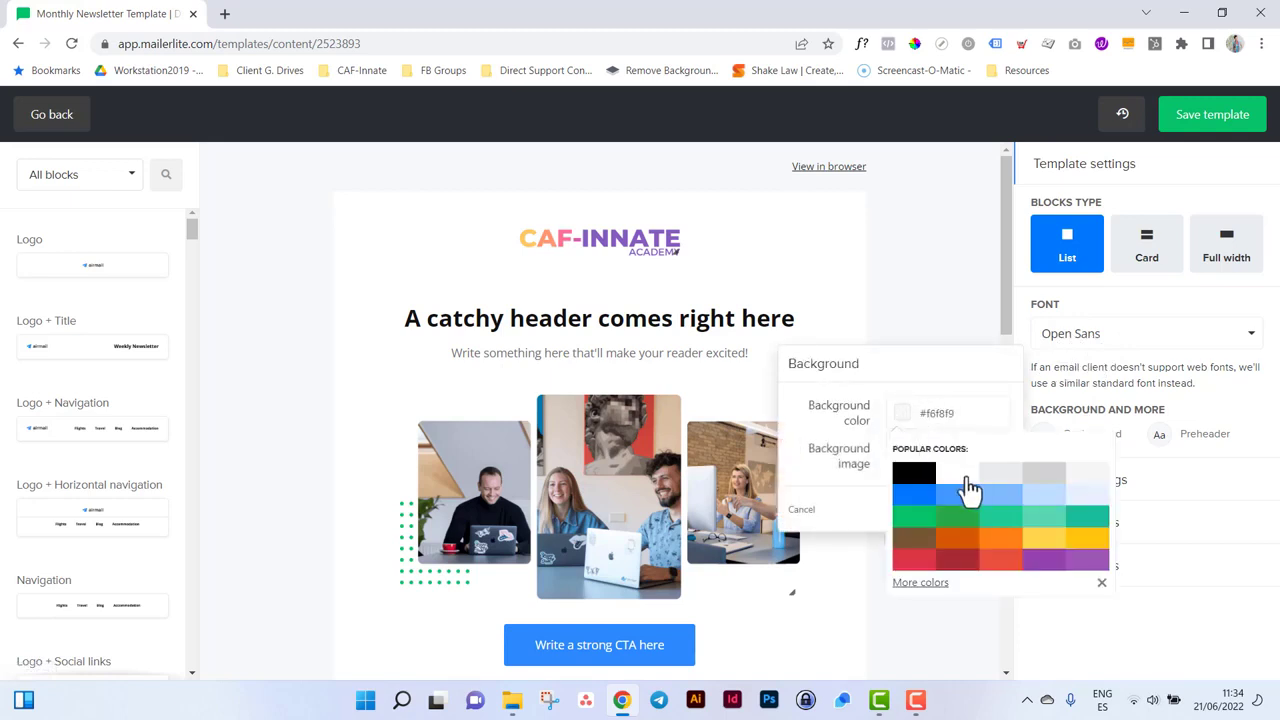
{"action": "left_click", "coordinate": [1035, 476]}
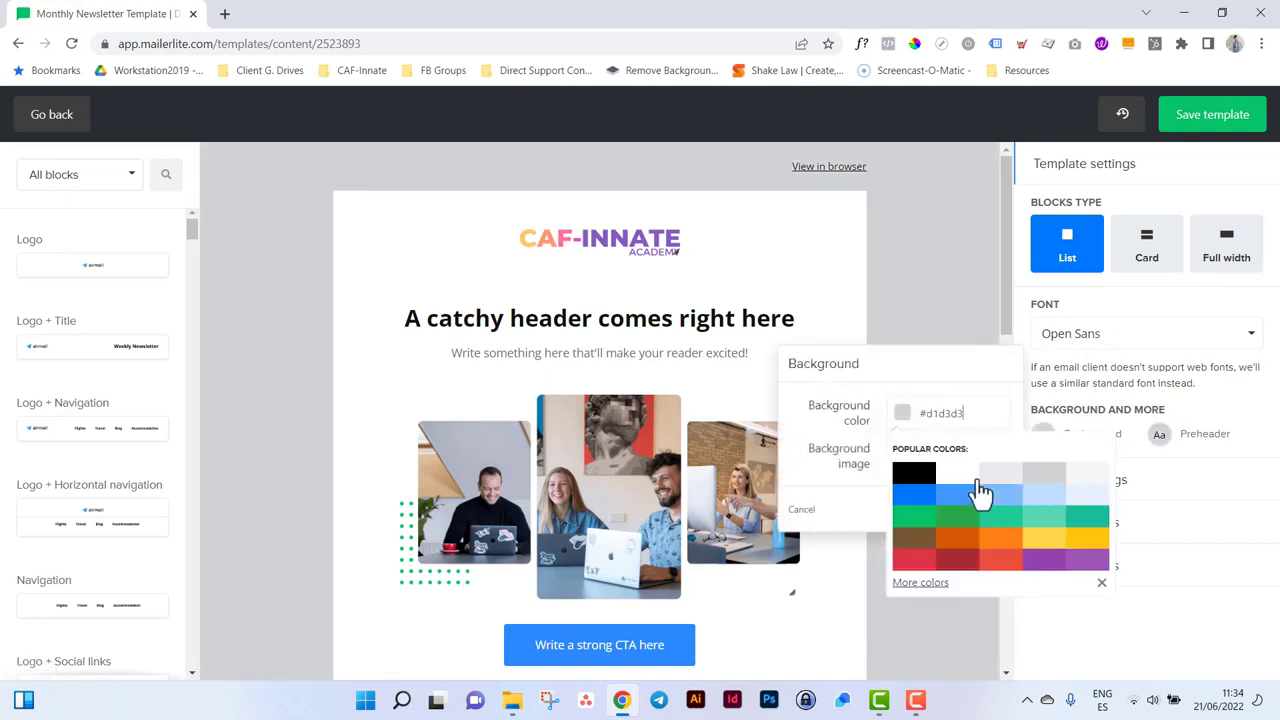
{"action": "left_click", "coordinate": [1110, 437]}
{"action": "left_click", "coordinate": [1159, 436]}
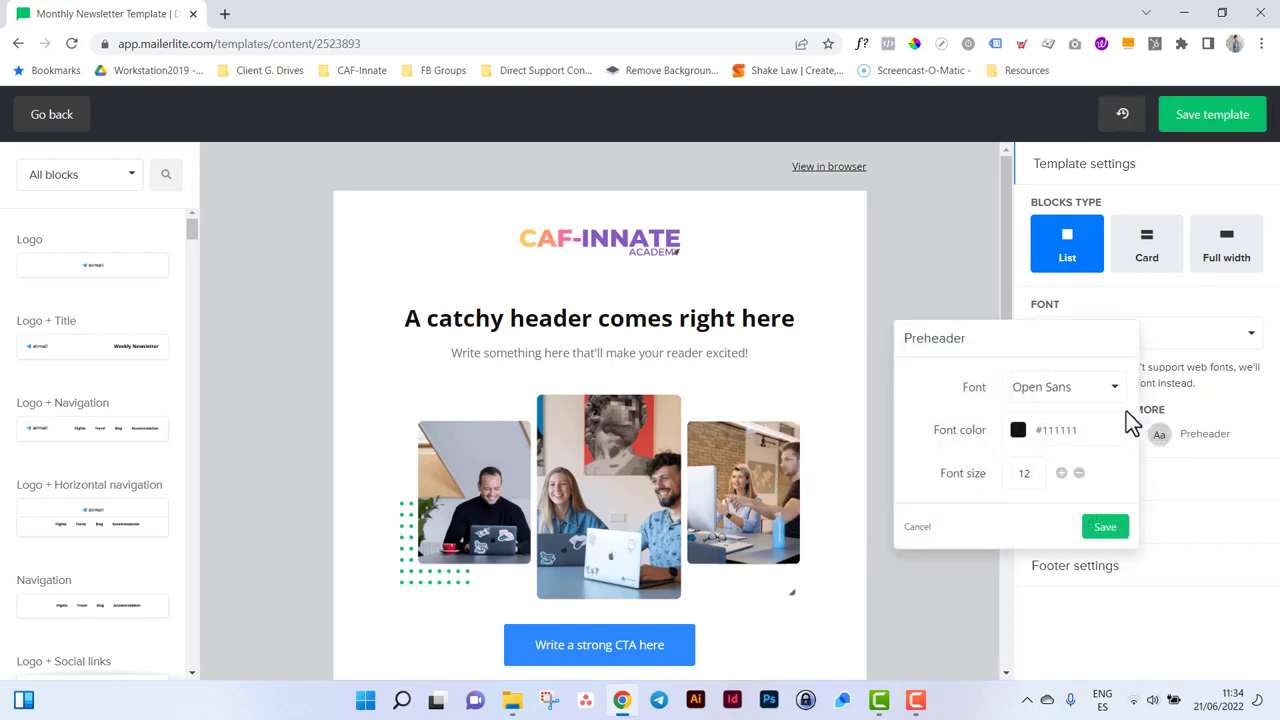
{"action": "left_click", "coordinate": [1219, 401]}
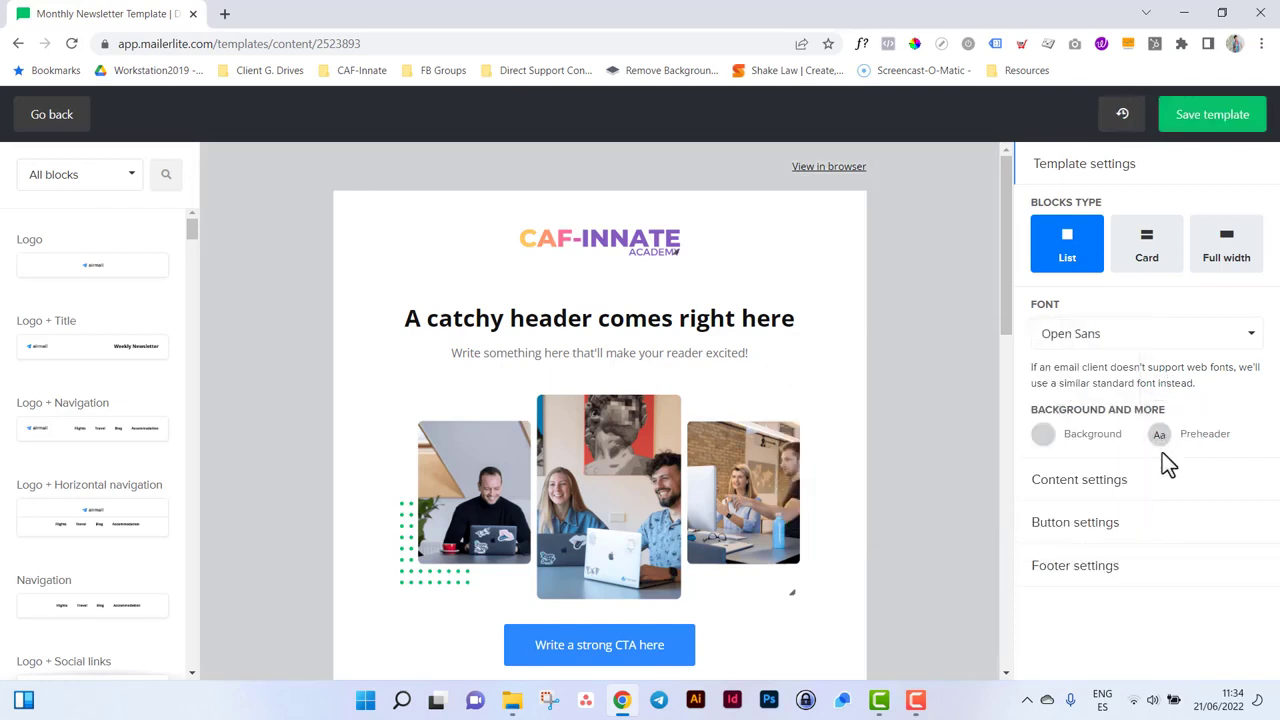
- Set the Heading 1 style to the Montserrat font, pick black as its font color, and save it
{"action": "left_click", "coordinate": [1088, 482]}
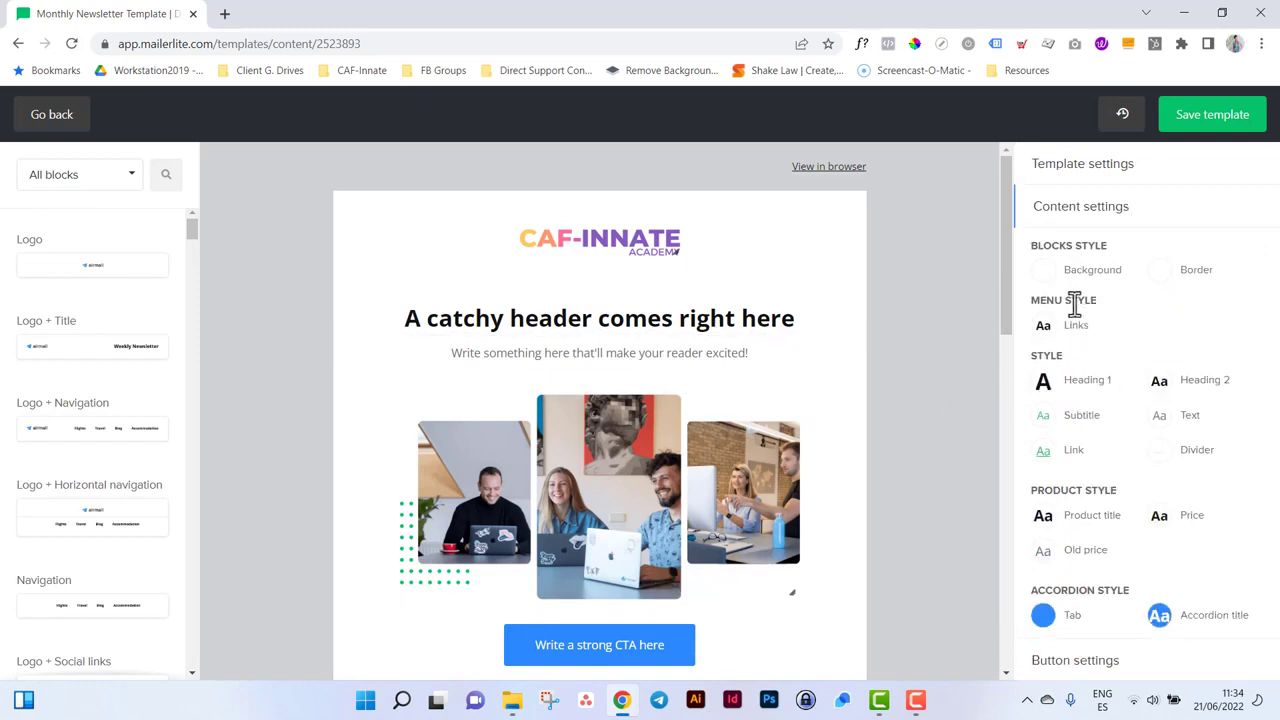
{"action": "left_click", "coordinate": [1045, 388]}
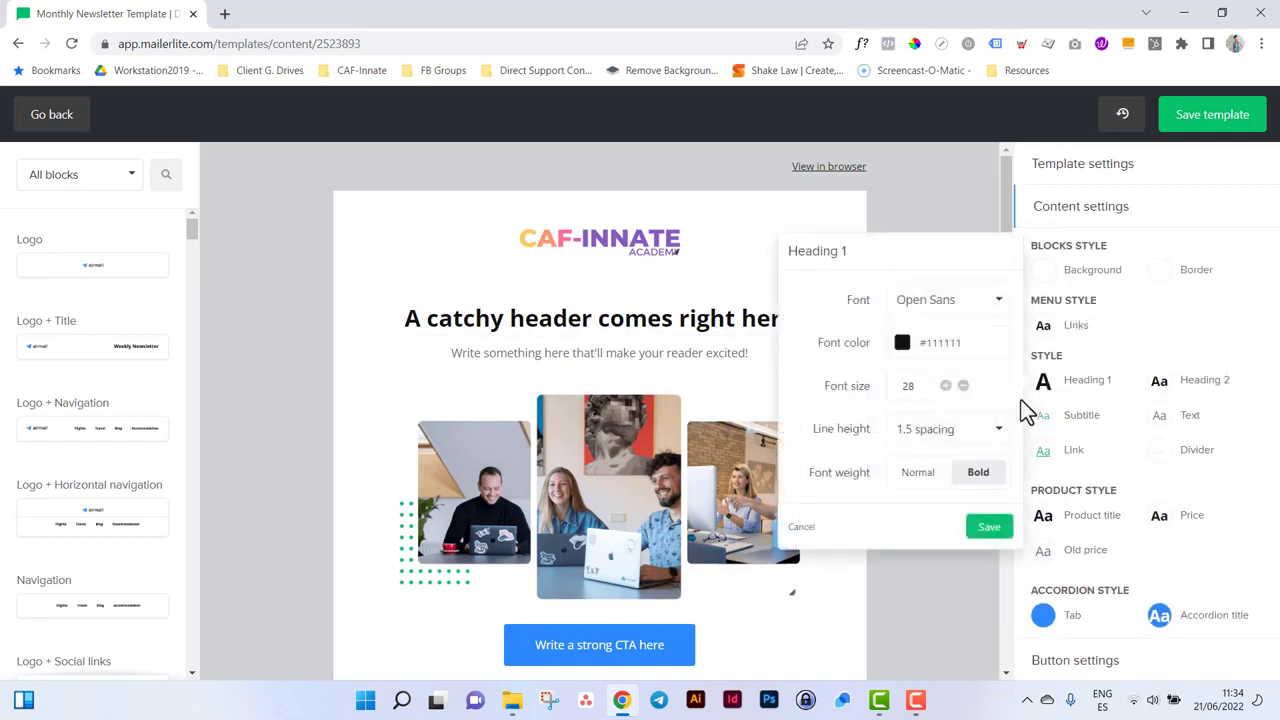
{"action": "left_click", "coordinate": [945, 300]}
{"action": "type", "text": "Mo"}
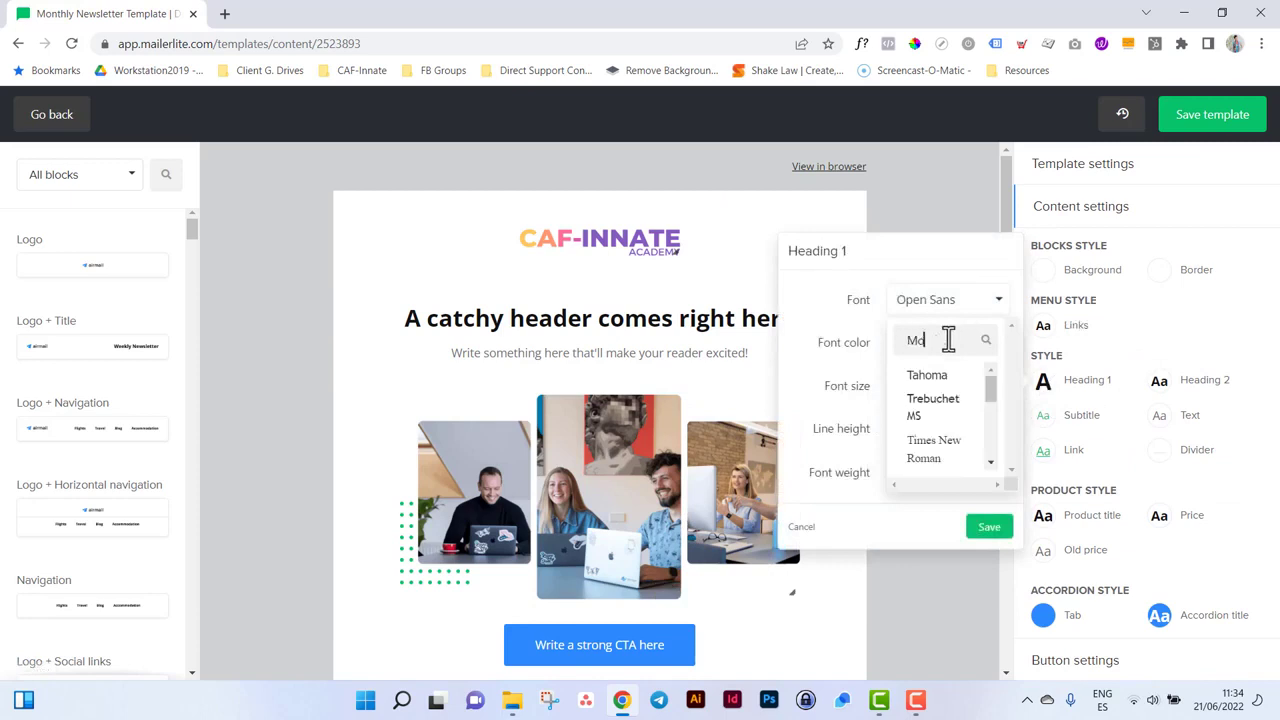
{"action": "type", "text": "nt"}
{"action": "left_click", "coordinate": [928, 386]}
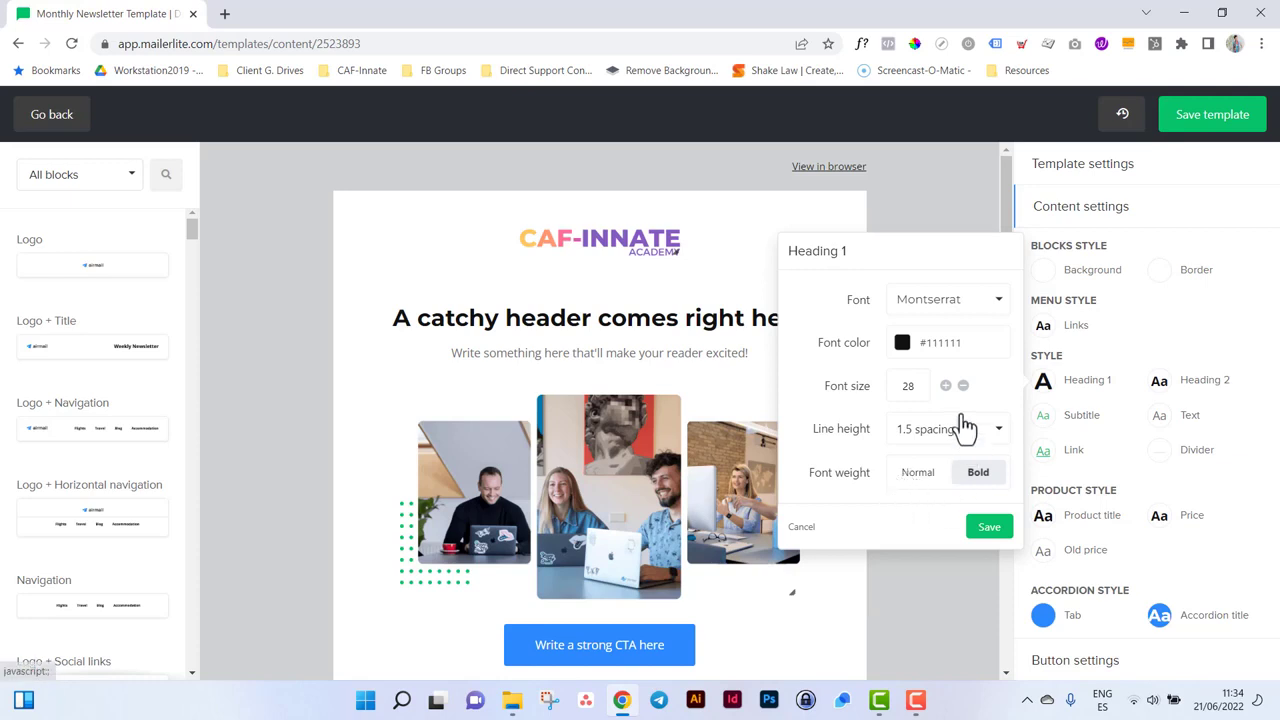
{"action": "left_click", "coordinate": [968, 344]}
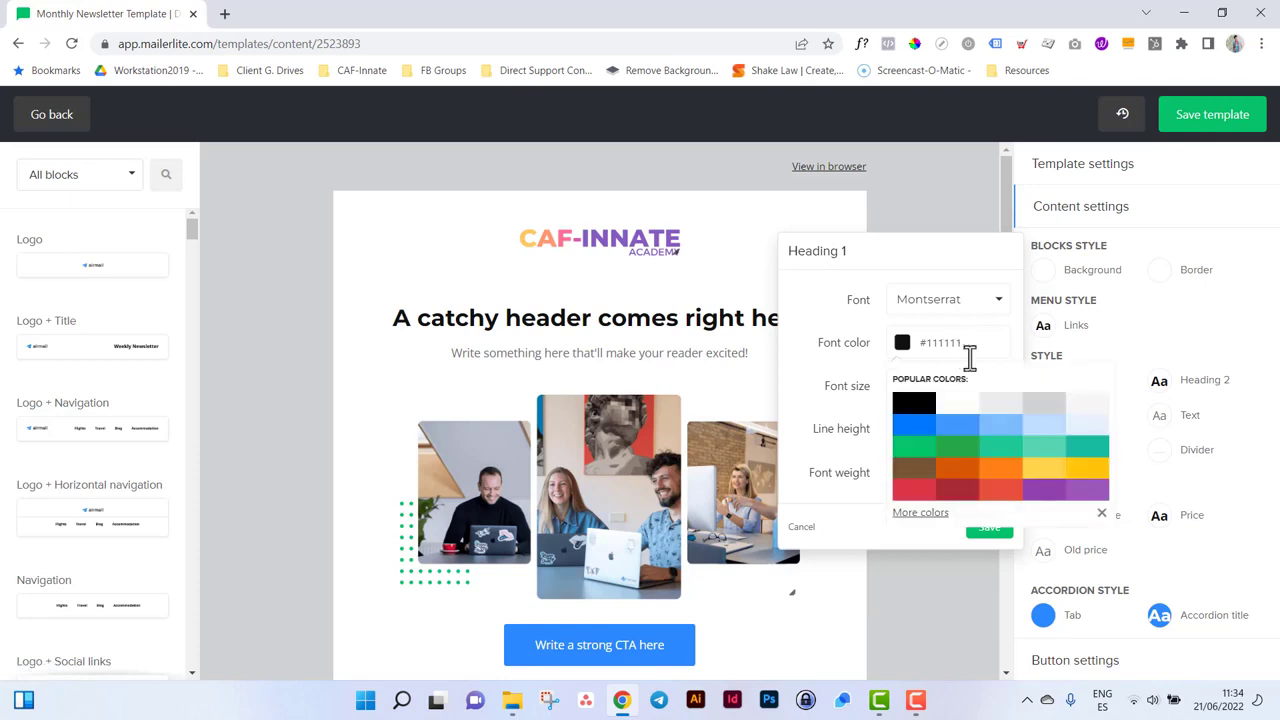
{"action": "left_click", "coordinate": [921, 406]}
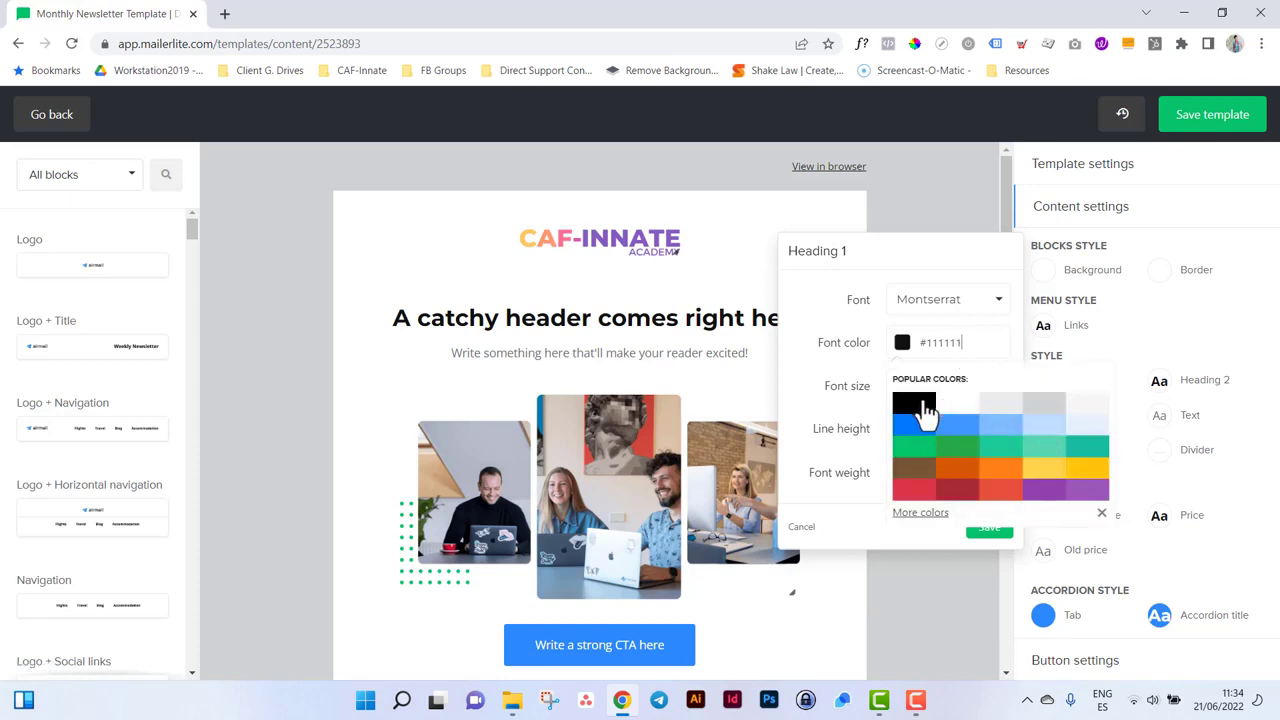
{"action": "left_click", "coordinate": [835, 386]}
{"action": "left_click", "coordinate": [988, 528]}
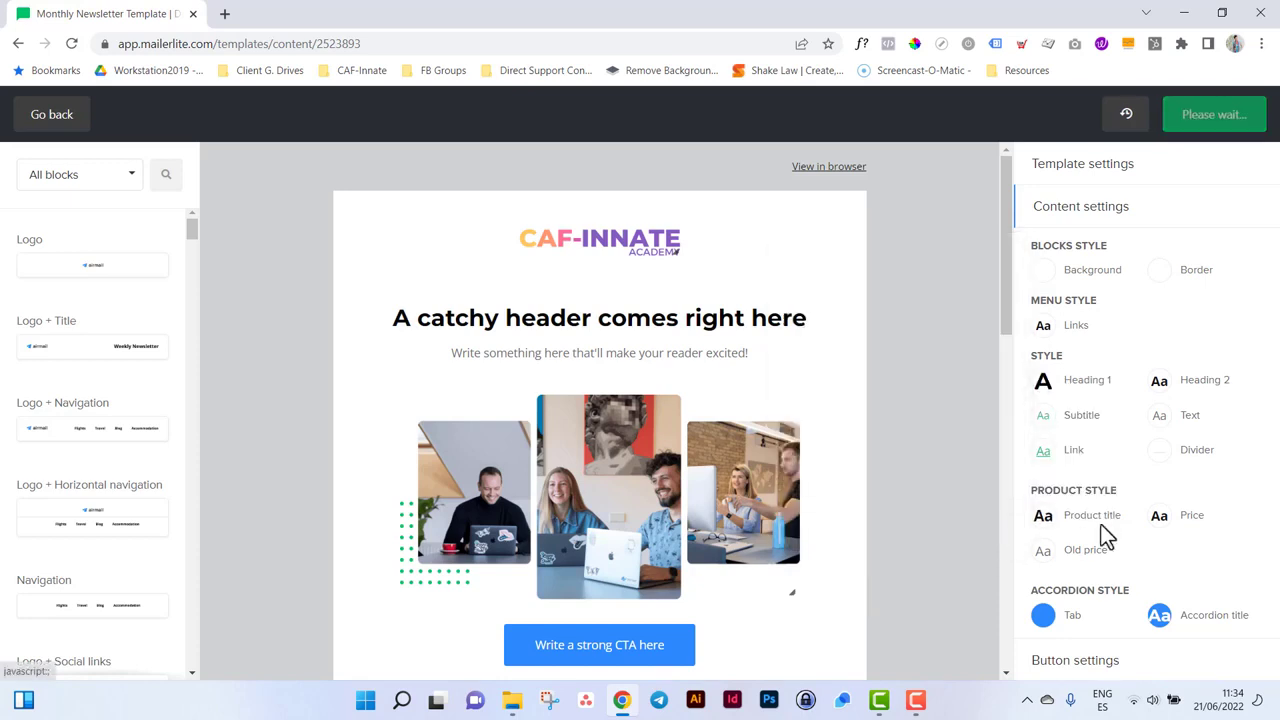
- Set the Heading 2 style's font to Montserrat and save it
{"action": "left_click", "coordinate": [1160, 383]}
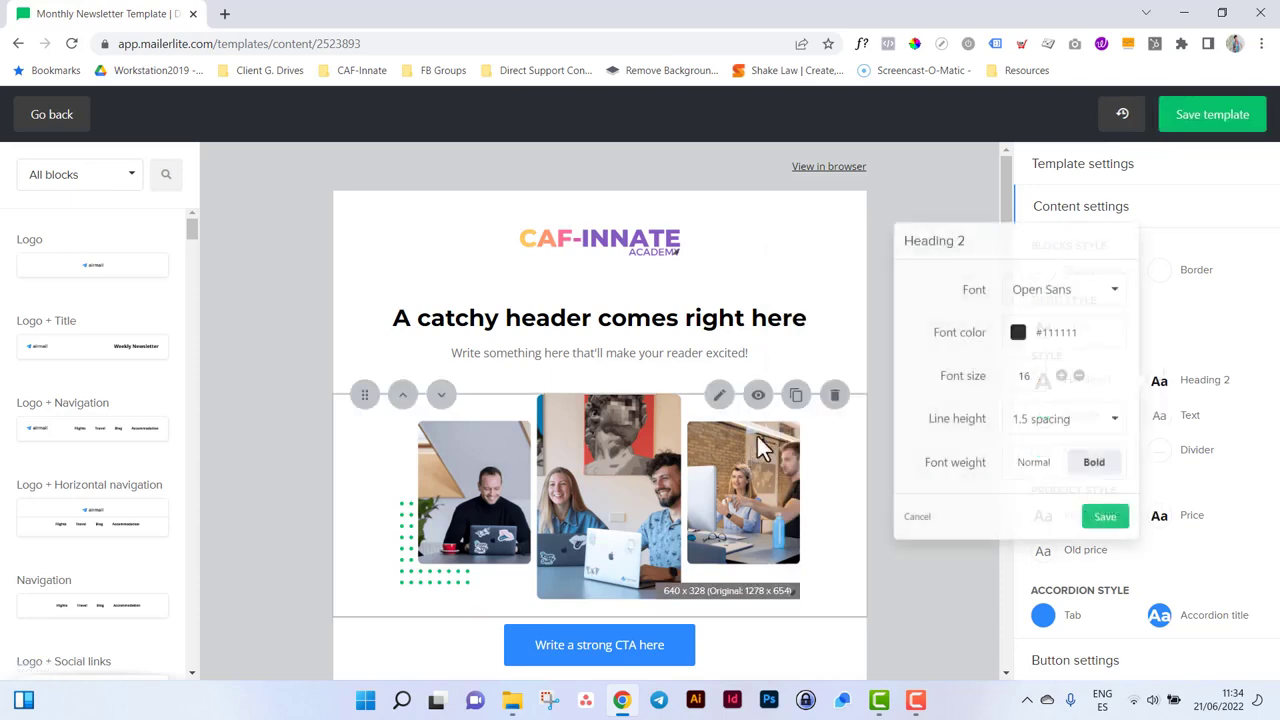
{"action": "left_click", "coordinate": [1033, 292]}
{"action": "type", "text": "Mon"}
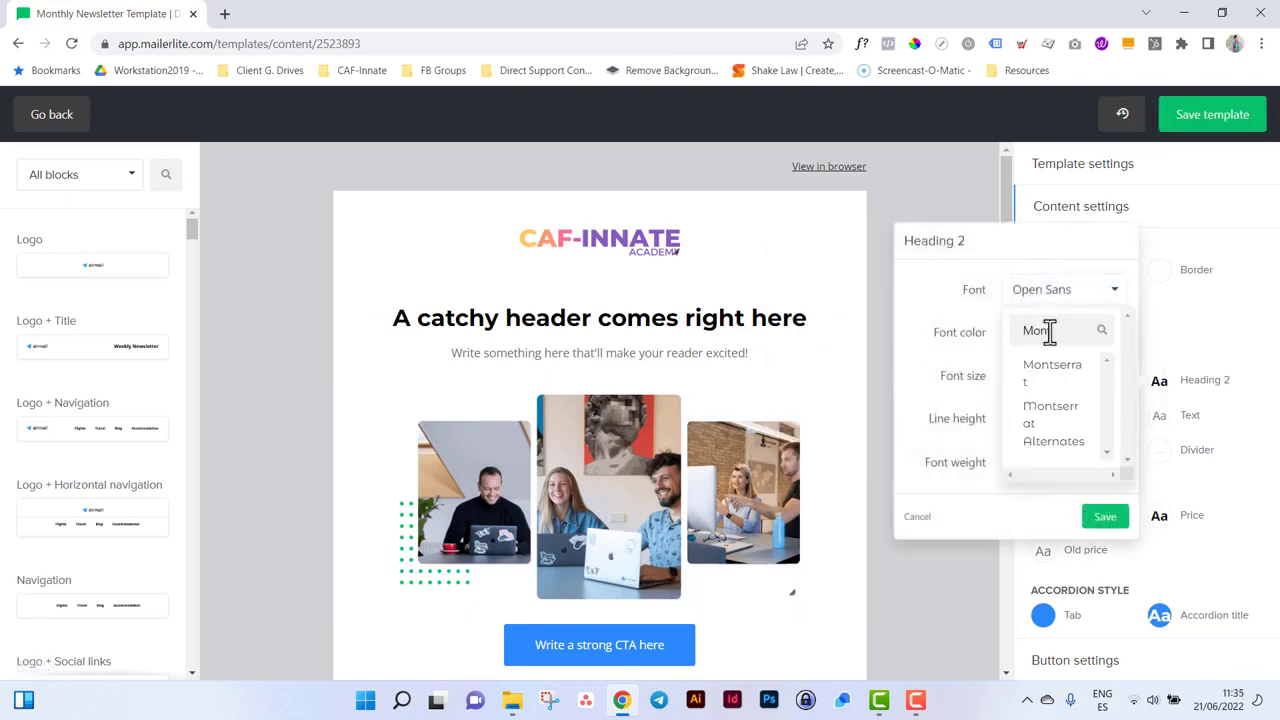
{"action": "left_click", "coordinate": [1052, 368]}
{"action": "left_click", "coordinate": [1104, 518]}
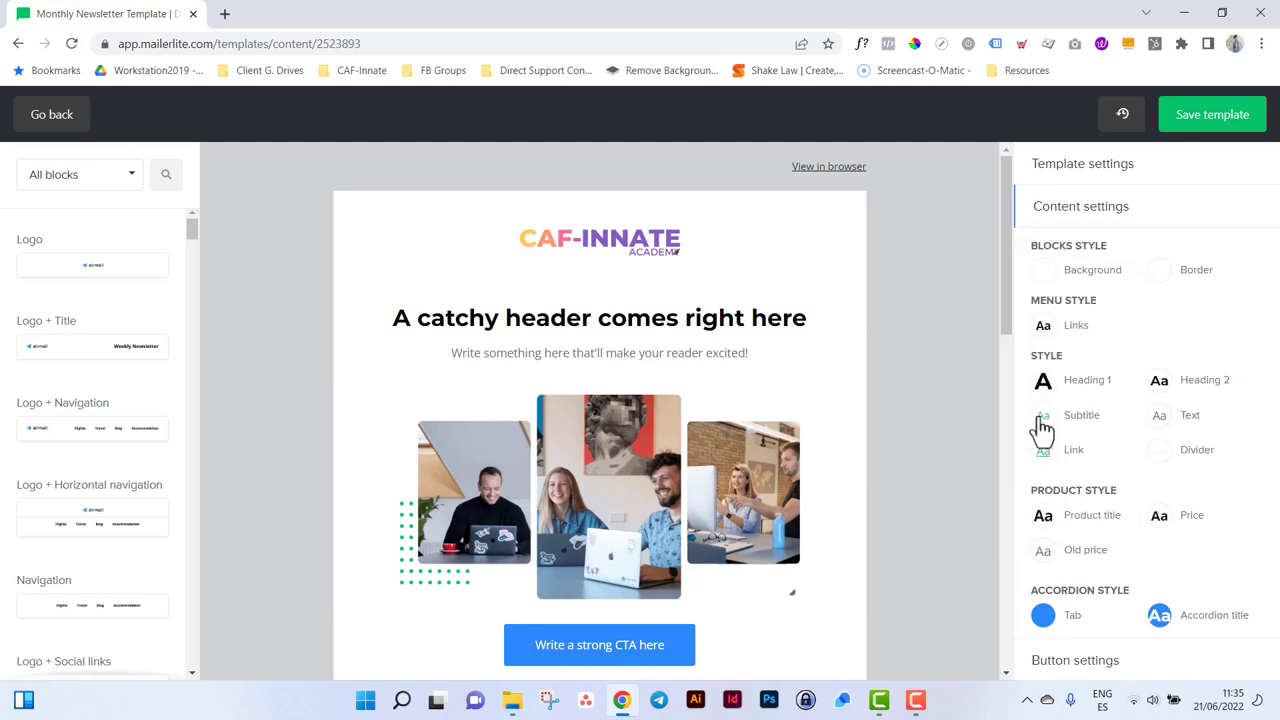
- Set the Subtitle style's font color to purple #8e44ad and view the custom color picker
{"action": "left_click", "coordinate": [1040, 425]}
{"action": "left_click", "coordinate": [903, 368]}
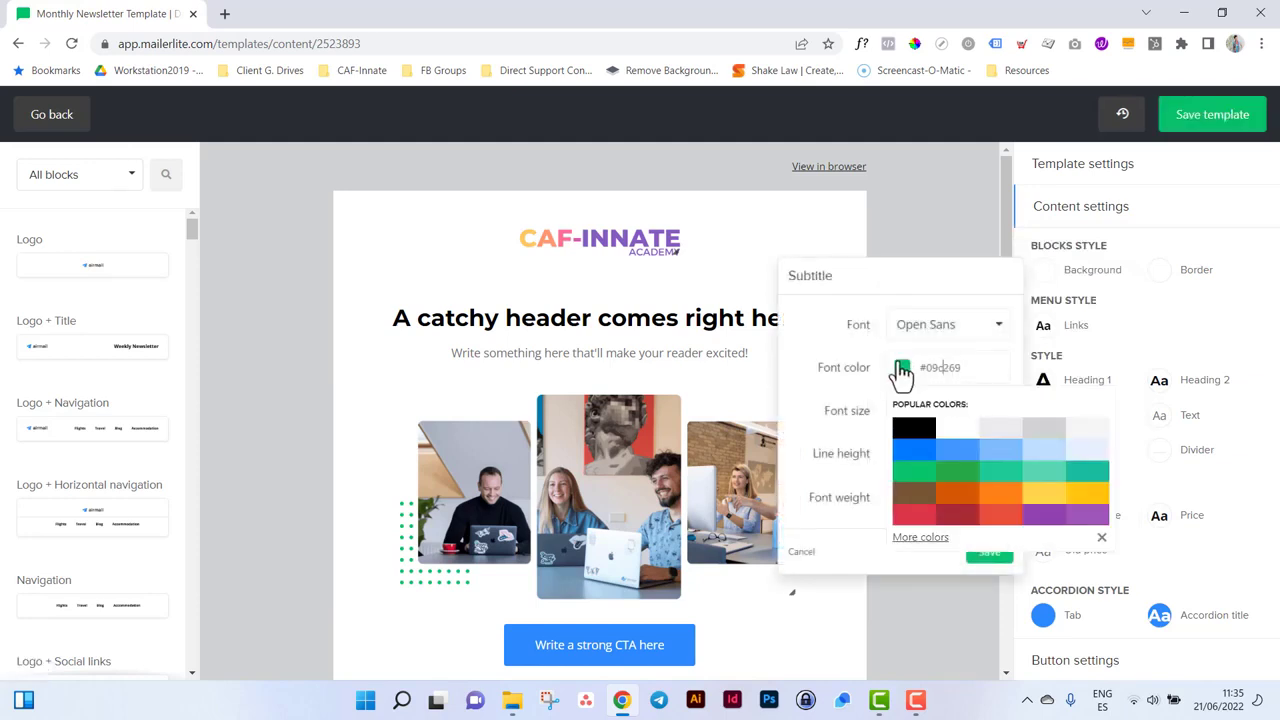
{"action": "left_click", "coordinate": [1052, 522]}
{"action": "left_click", "coordinate": [914, 368]}
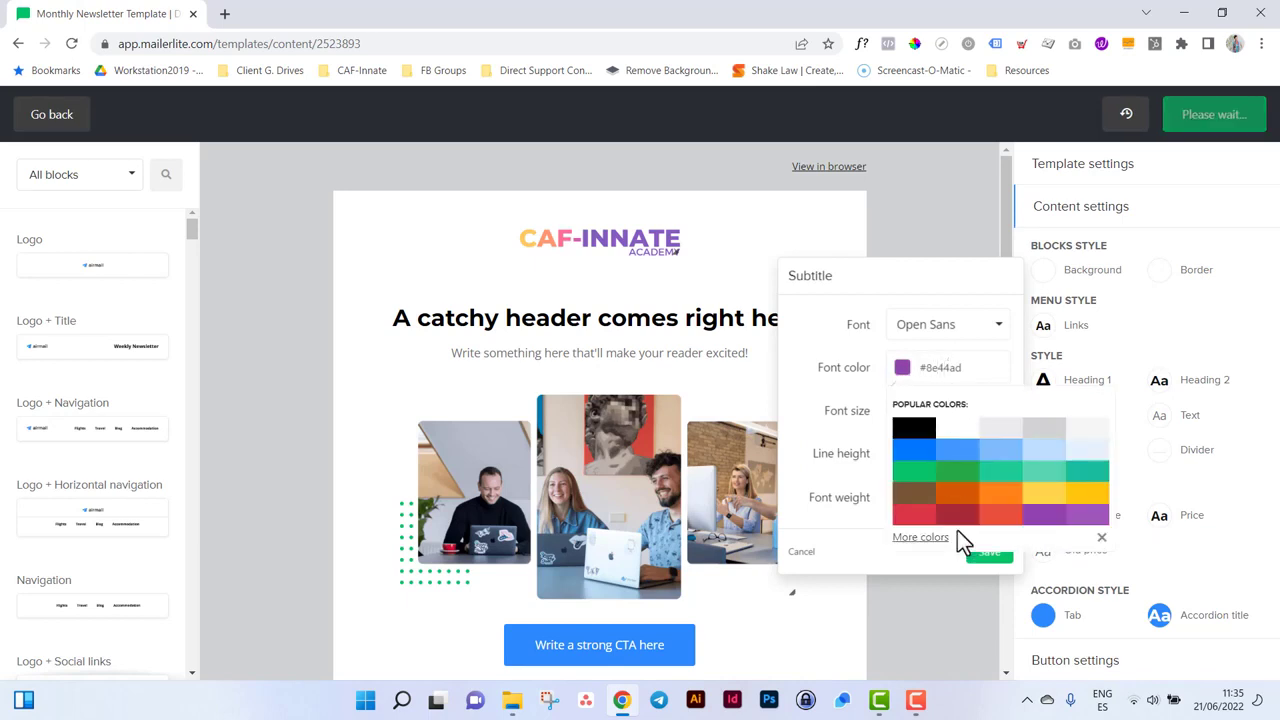
{"action": "left_click", "coordinate": [922, 538]}
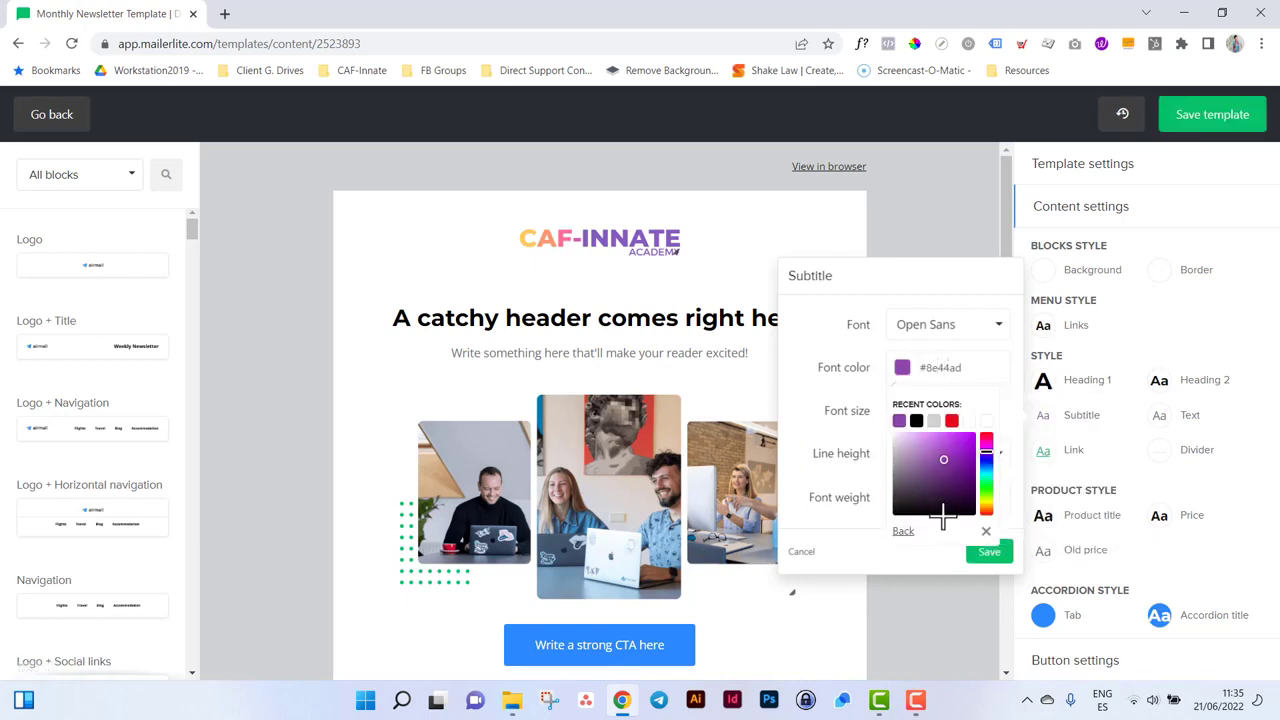
{"action": "left_click", "coordinate": [841, 381]}
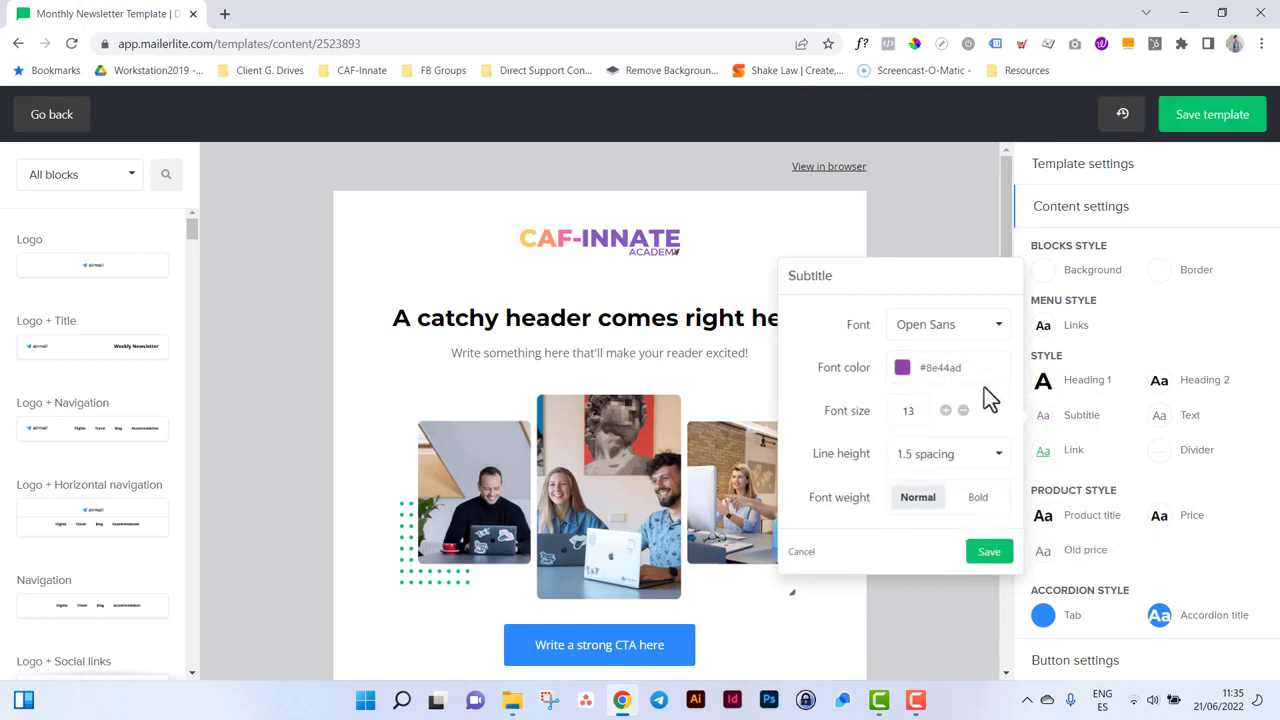
- Set the Link style's font color to purple #8e44ad, keep Underline at Yes, and save it
{"action": "left_click", "coordinate": [1048, 452]}
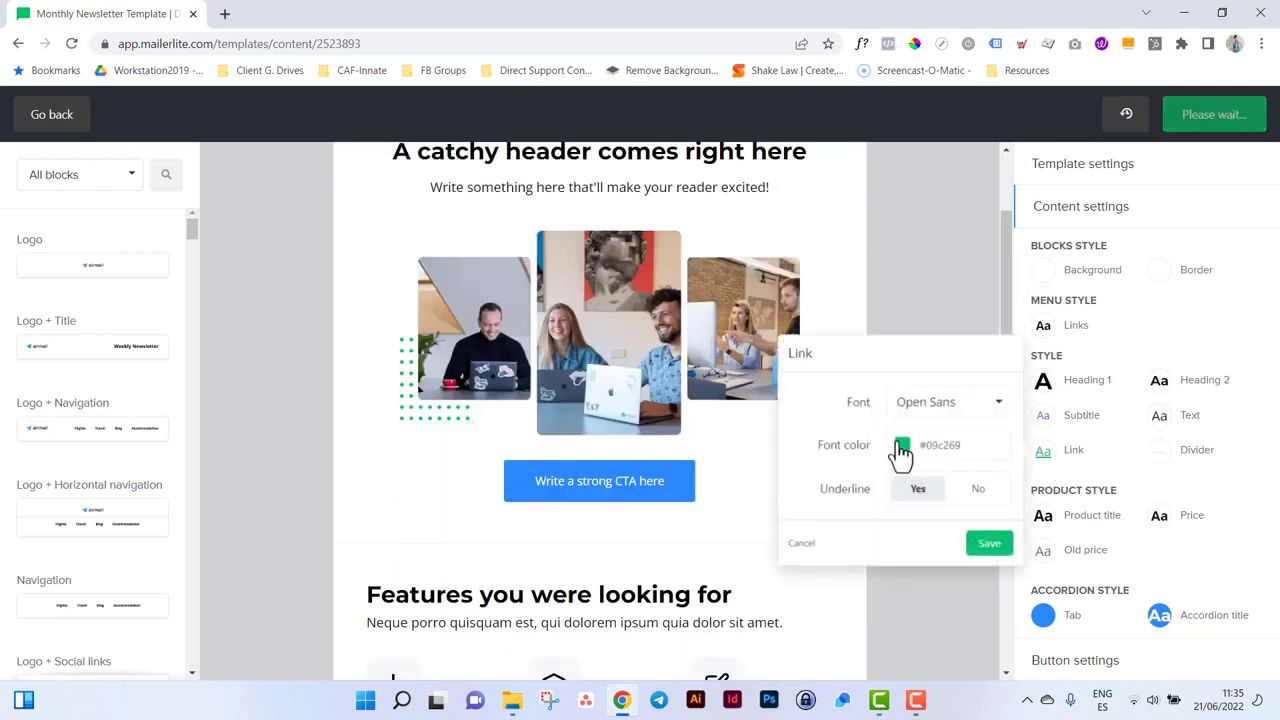
{"action": "left_click", "coordinate": [902, 445]}
{"action": "left_click", "coordinate": [1058, 585]}
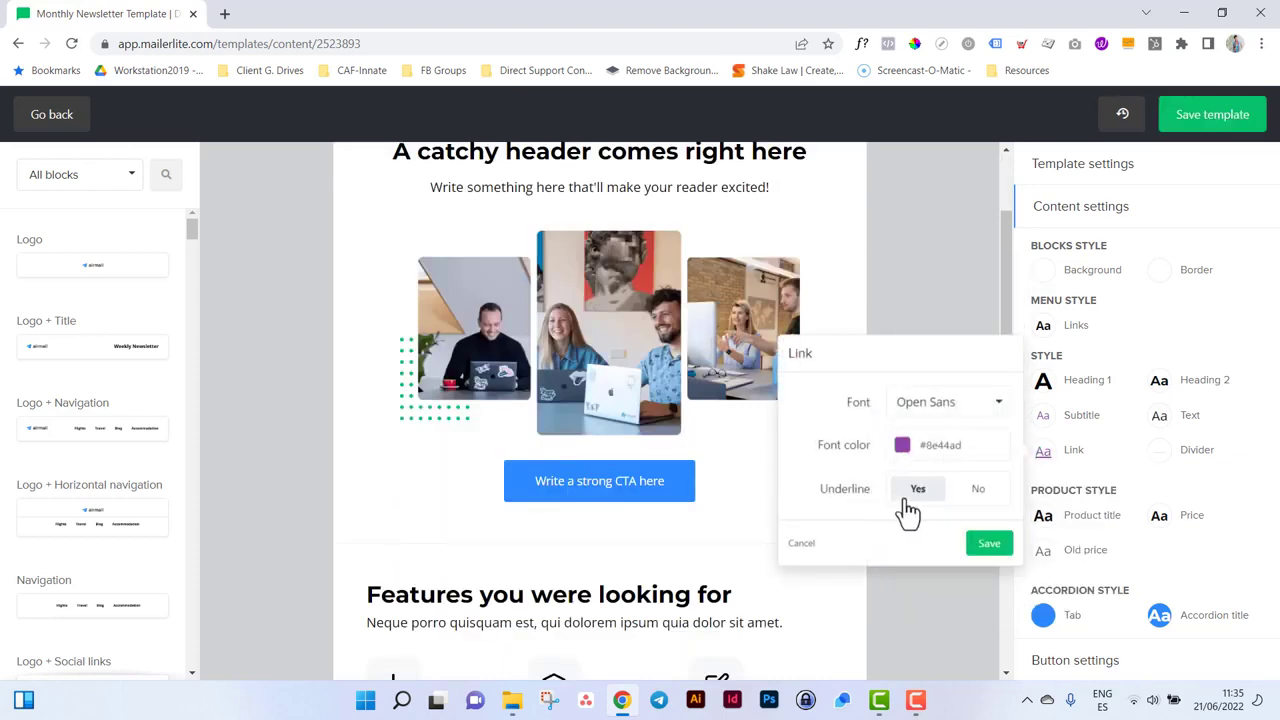
{"action": "left_click", "coordinate": [975, 490]}
{"action": "left_click", "coordinate": [926, 492]}
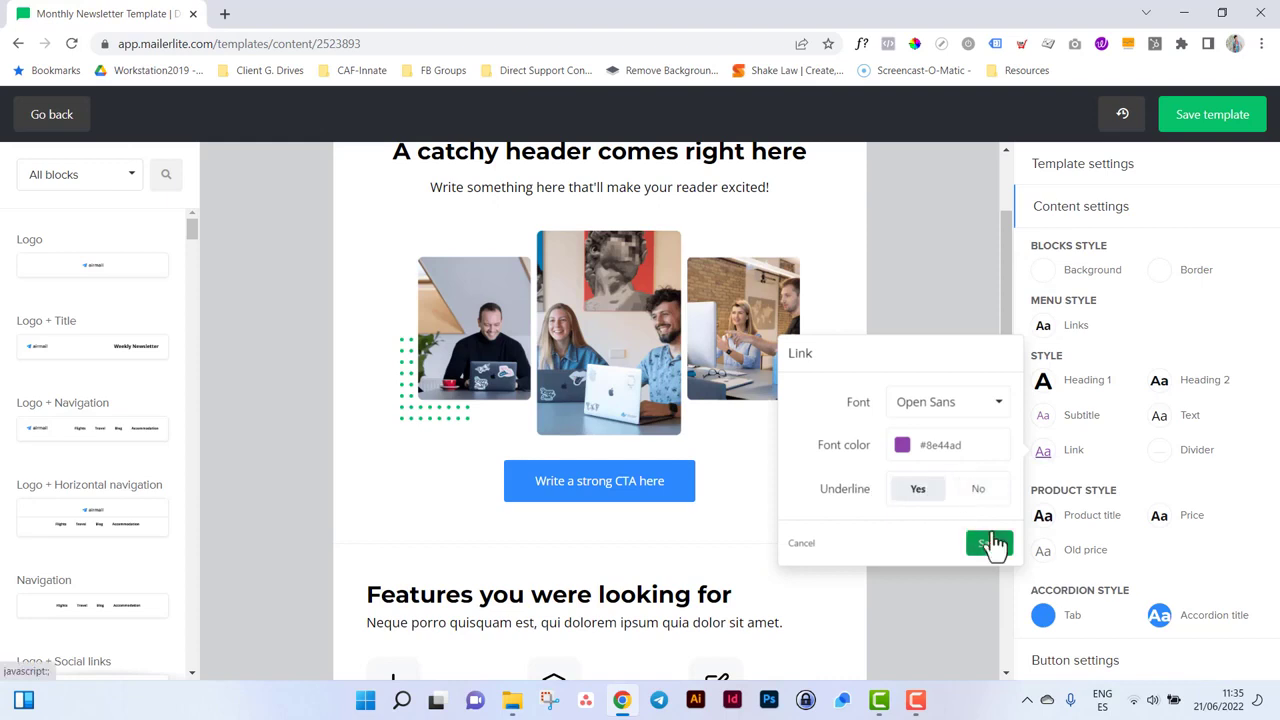
{"action": "left_click", "coordinate": [987, 540]}
- Set the button design's background color to red #dc3545 in the button settings
{"action": "scroll", "coordinate": [1145, 485], "scroll_direction": "down", "scroll_amount": 1}
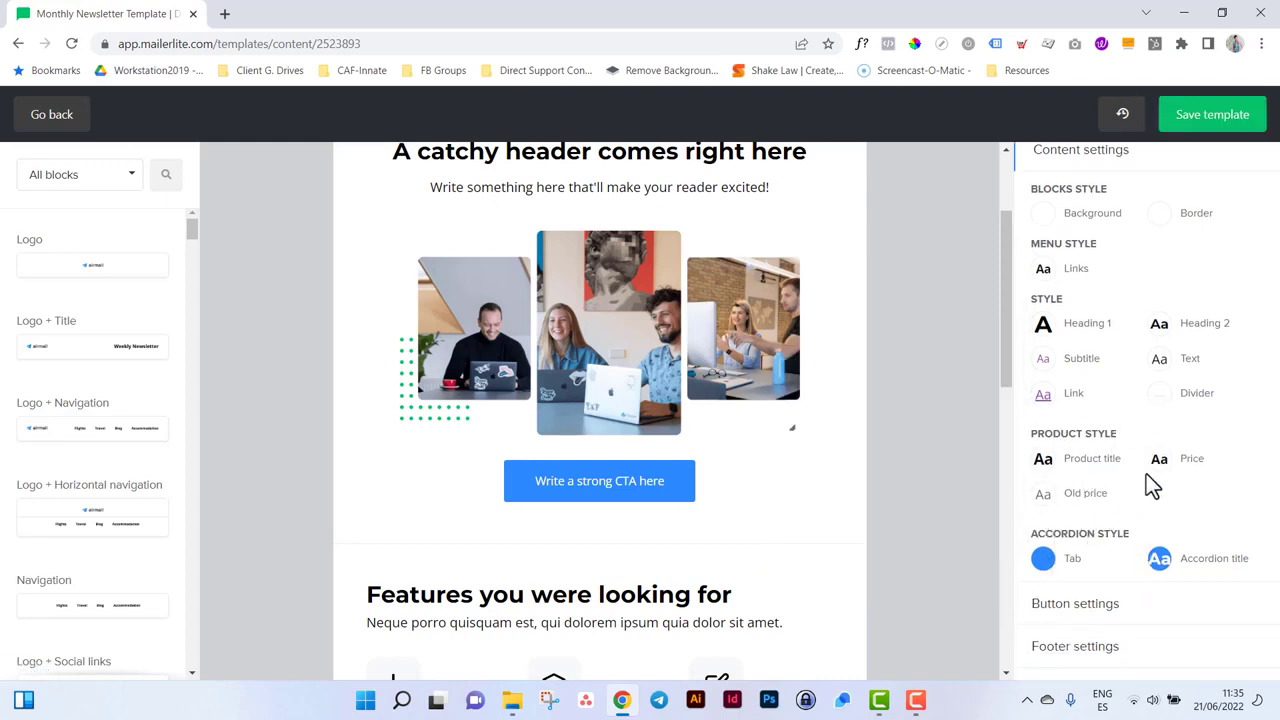
{"action": "mouse_move", "coordinate": [570, 316]}
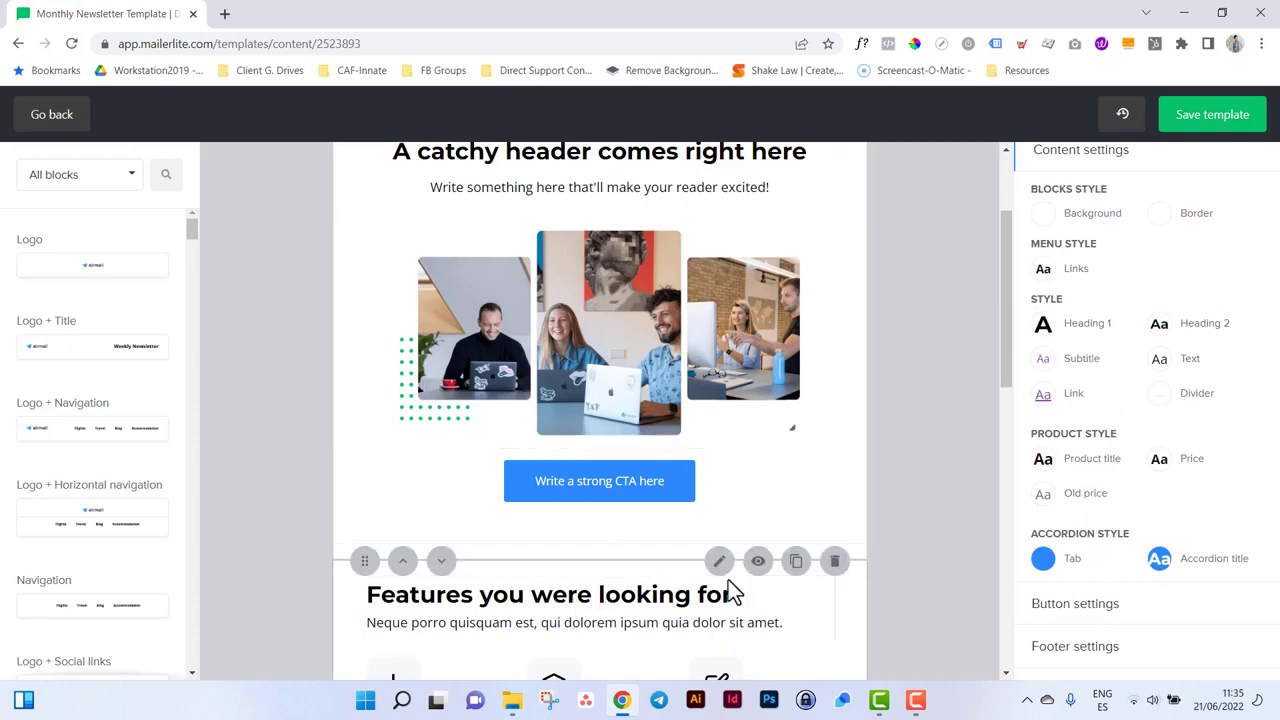
{"action": "left_click", "coordinate": [1070, 612]}
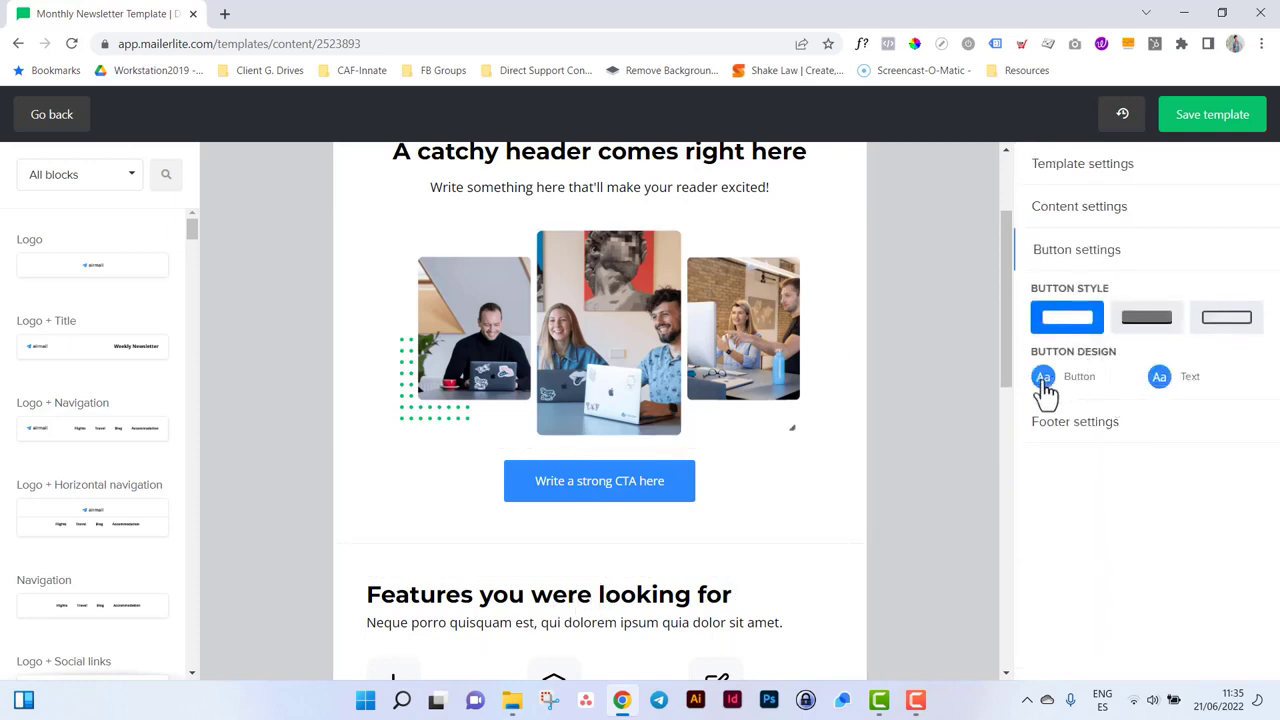
{"action": "left_click", "coordinate": [1043, 380]}
{"action": "left_click", "coordinate": [903, 330]}
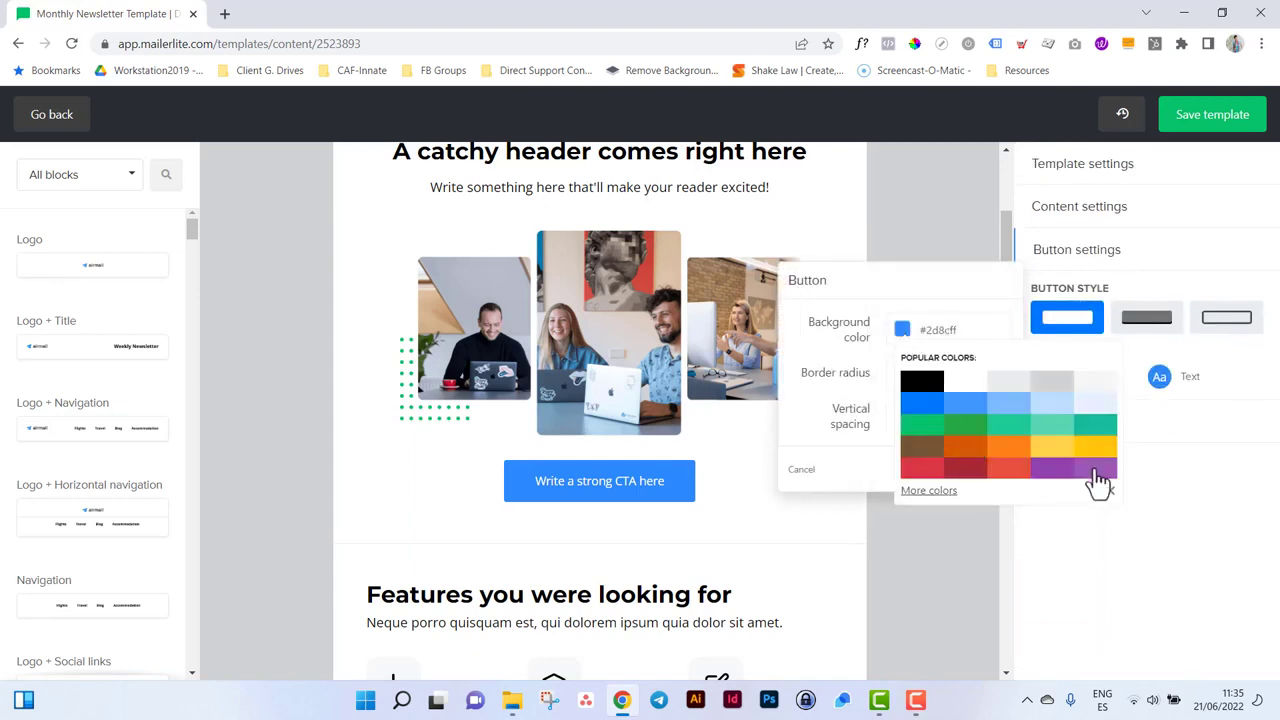
{"action": "left_click", "coordinate": [902, 470]}
{"action": "left_click", "coordinate": [860, 430]}
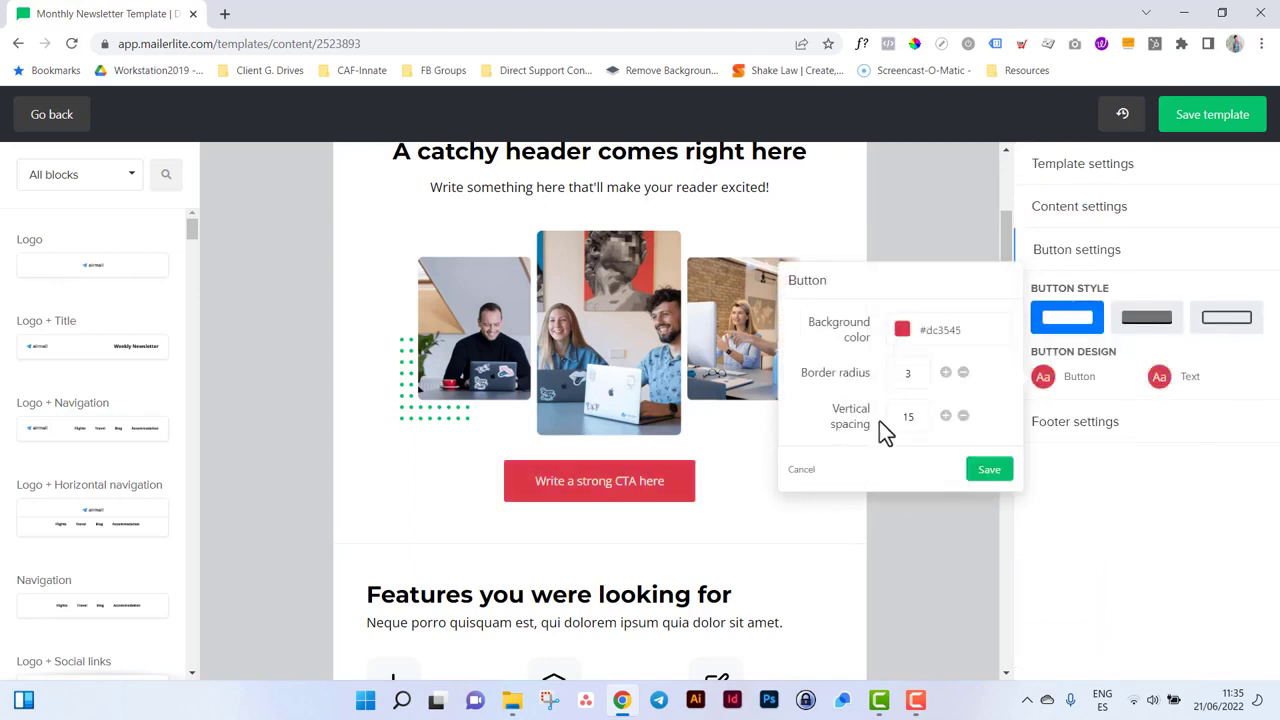
- Try a button border radius of 20, set it to 0, and save the button design
{"action": "left_click", "coordinate": [963, 374]}
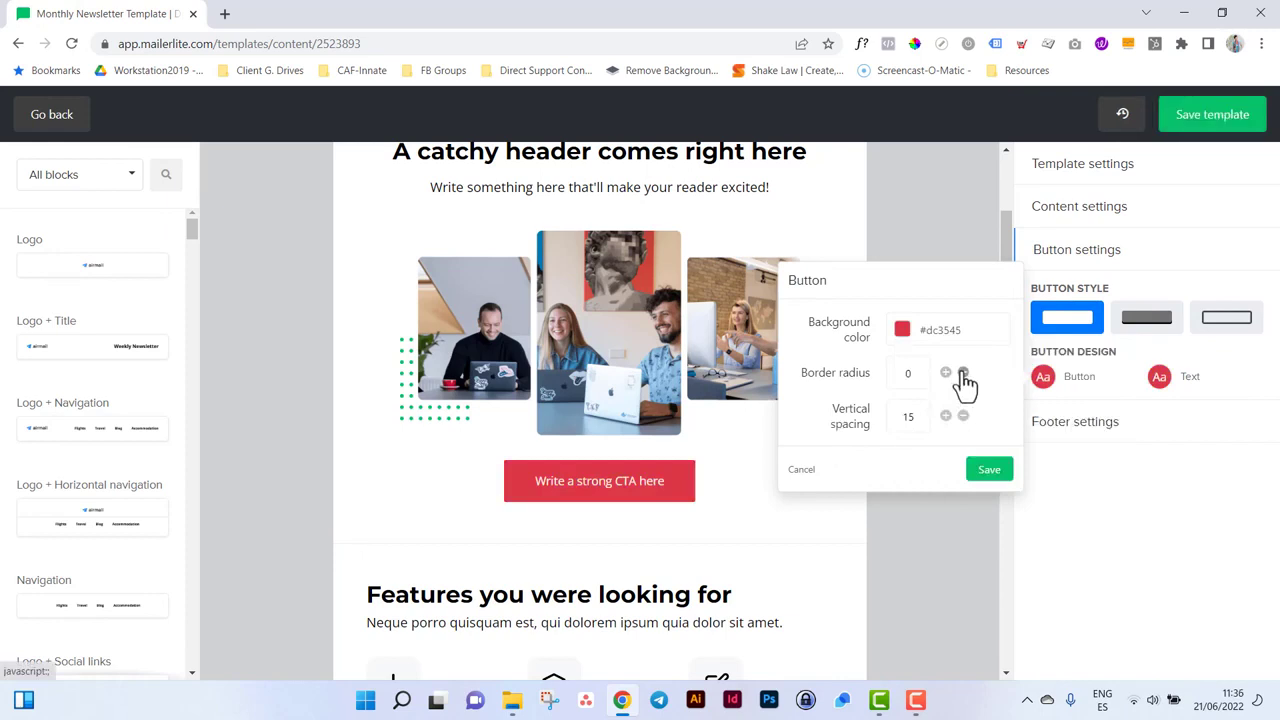
{"action": "double_click", "coordinate": [908, 373]}
{"action": "type", "text": "20"}
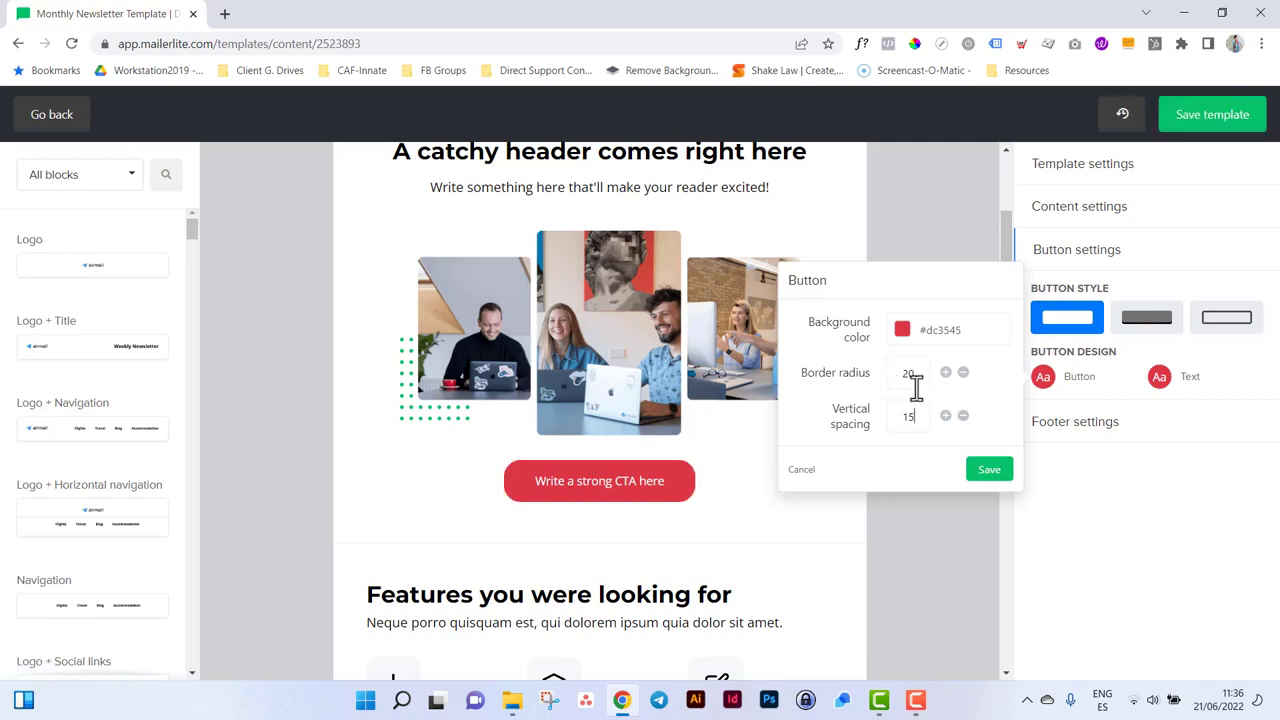
{"action": "double_click", "coordinate": [916, 373]}
{"action": "type", "text": "0"}
{"action": "left_click", "coordinate": [988, 470]}
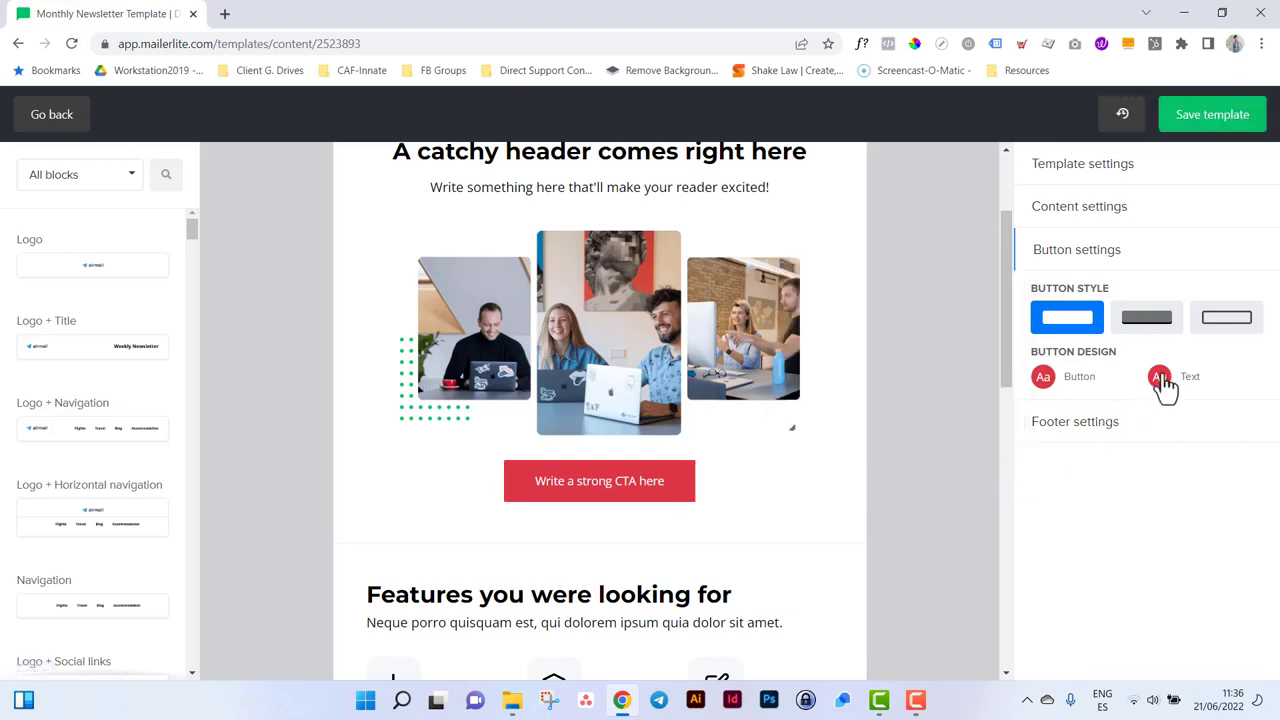
- Open the footer settings, check the footer in the template, and view the Company name style without changing it
{"action": "left_click", "coordinate": [1100, 424]}
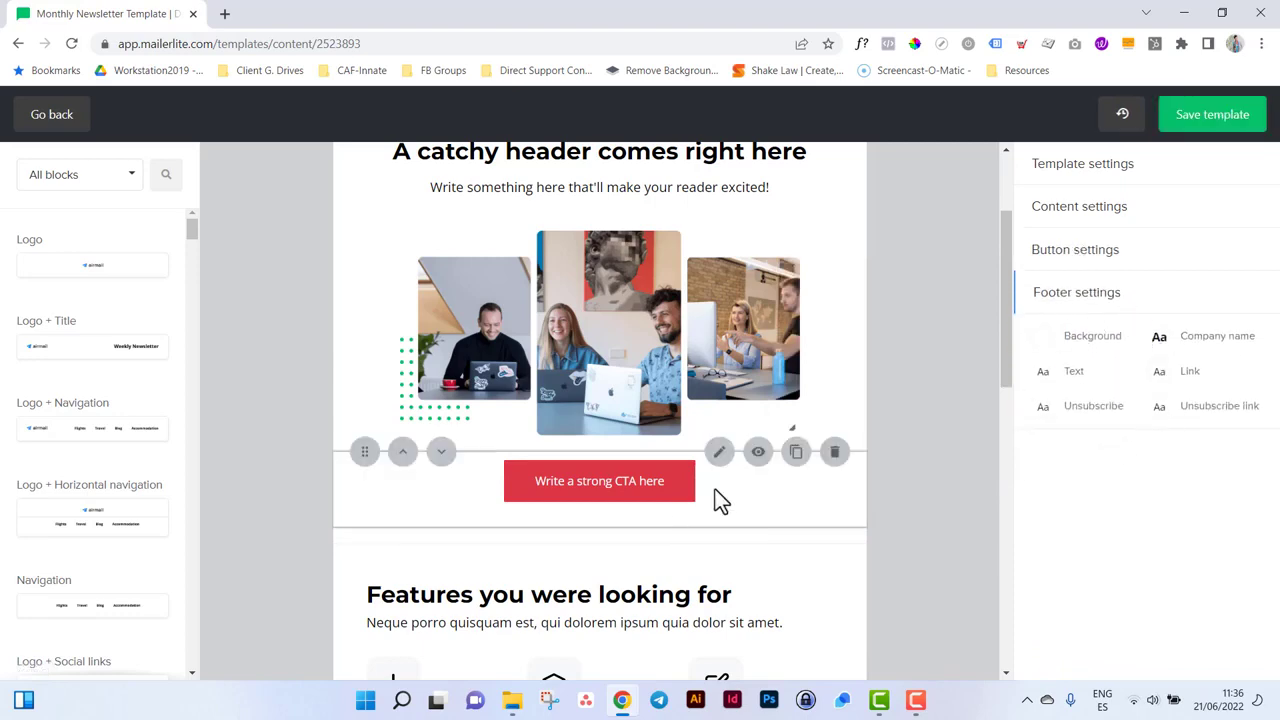
{"action": "scroll", "coordinate": [715, 490], "scroll_direction": "down", "scroll_amount": 10}
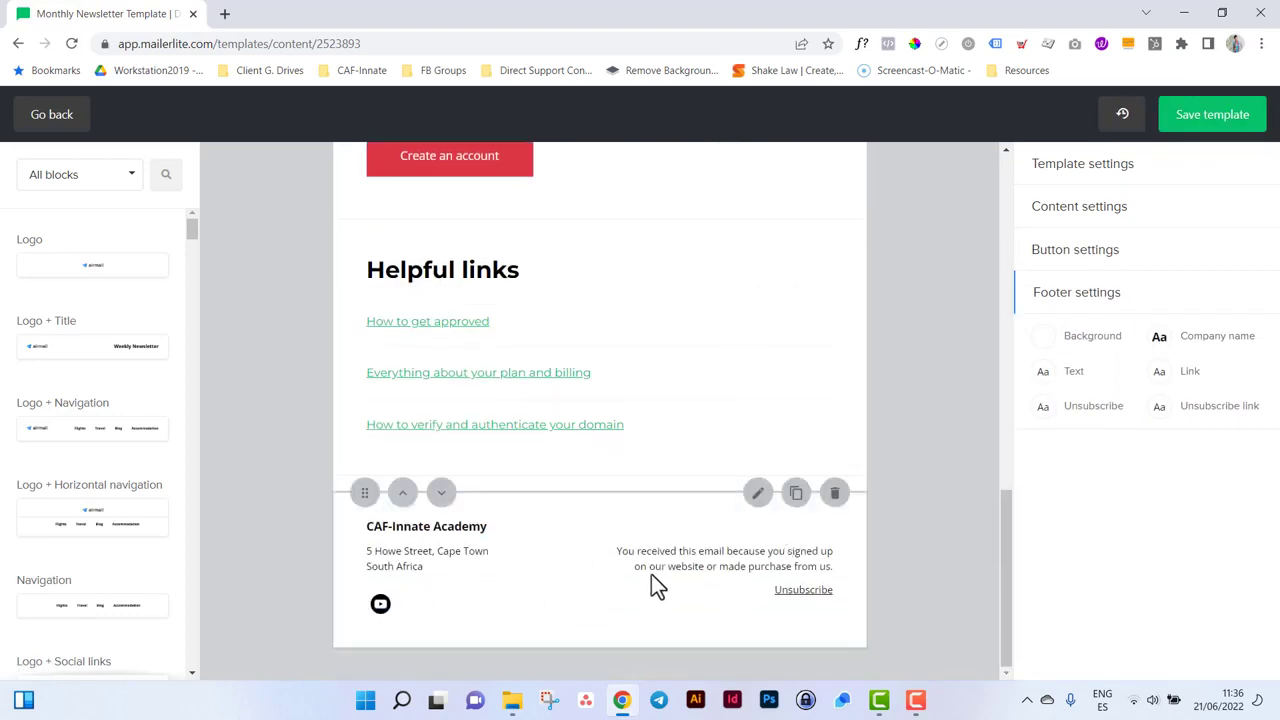
{"action": "left_click", "coordinate": [1159, 340]}
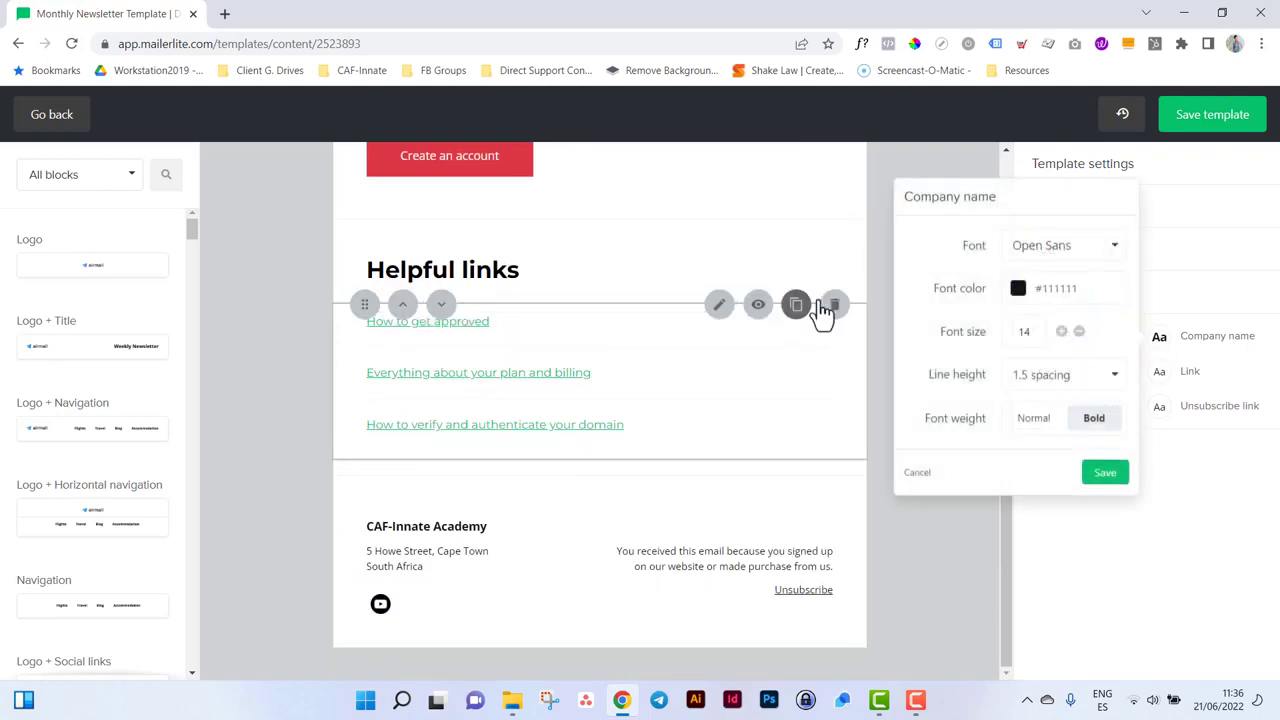
{"action": "left_click", "coordinate": [917, 474]}
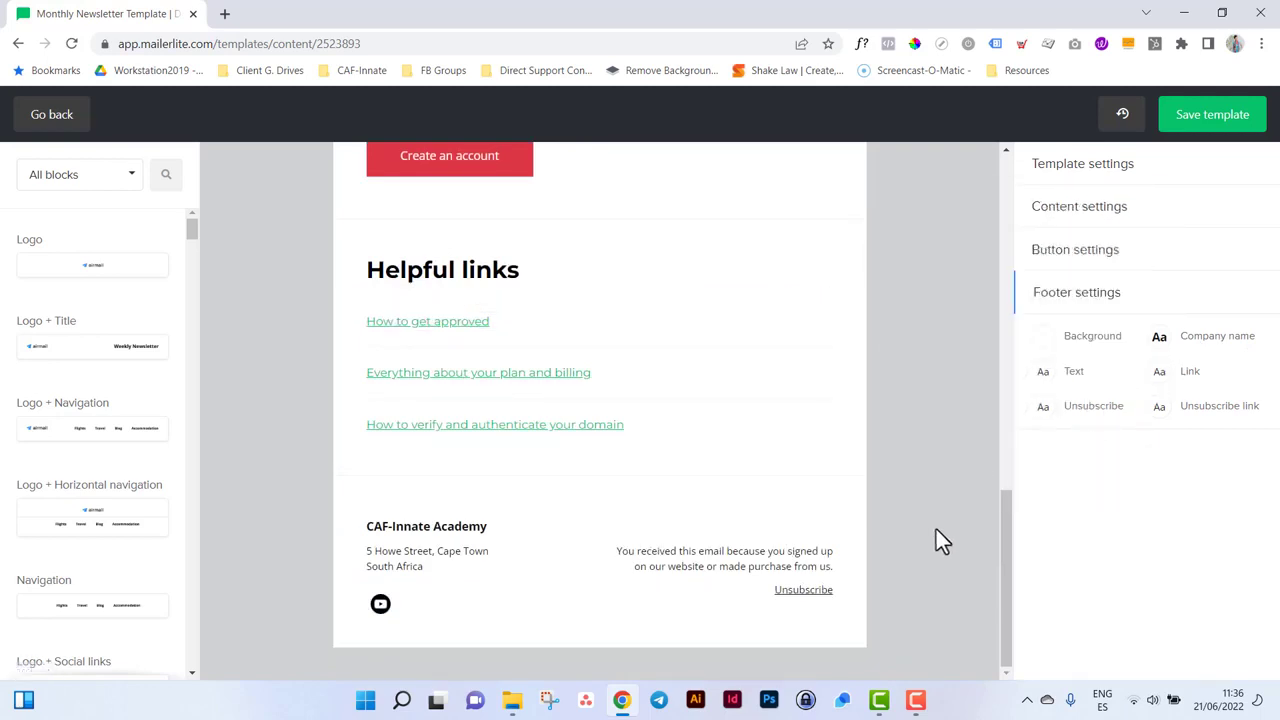
- Delete the "A catchy header comes right here" heading and replace the text beneath it with "hi" plus the name variable
{"action": "scroll", "coordinate": [959, 435], "scroll_direction": "up", "scroll_amount": 15}
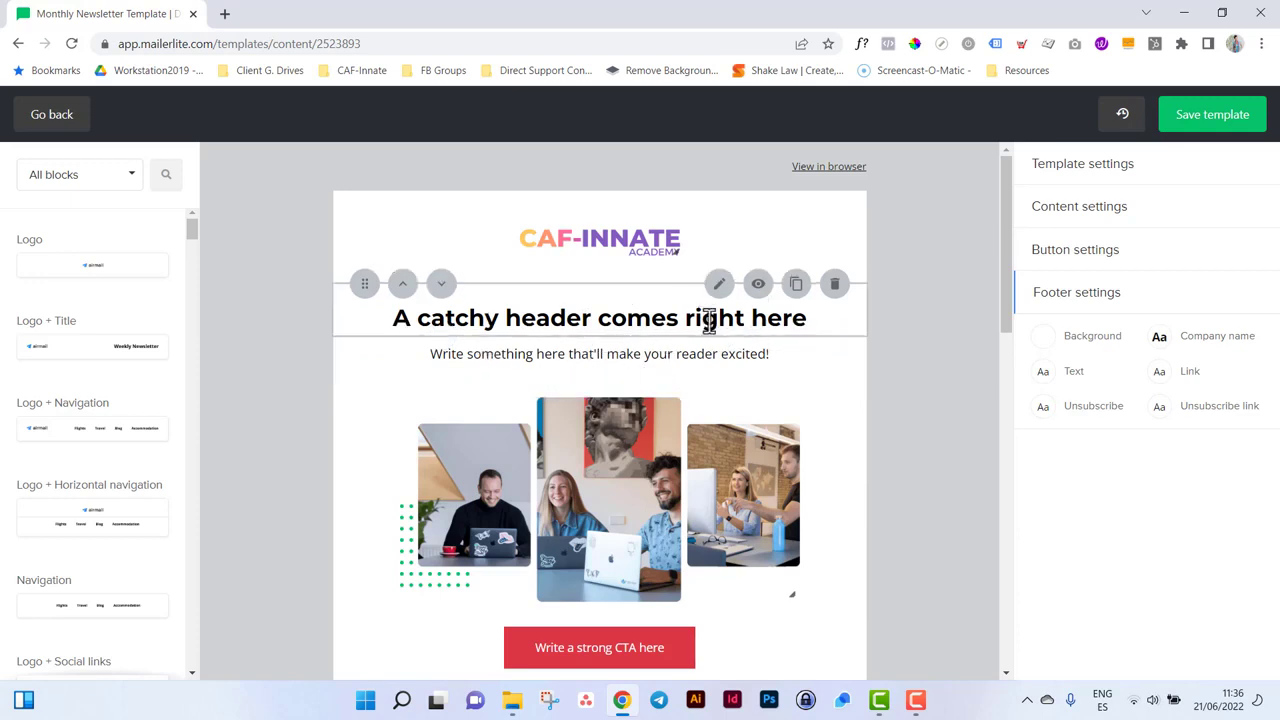
{"action": "left_click", "coordinate": [835, 286]}
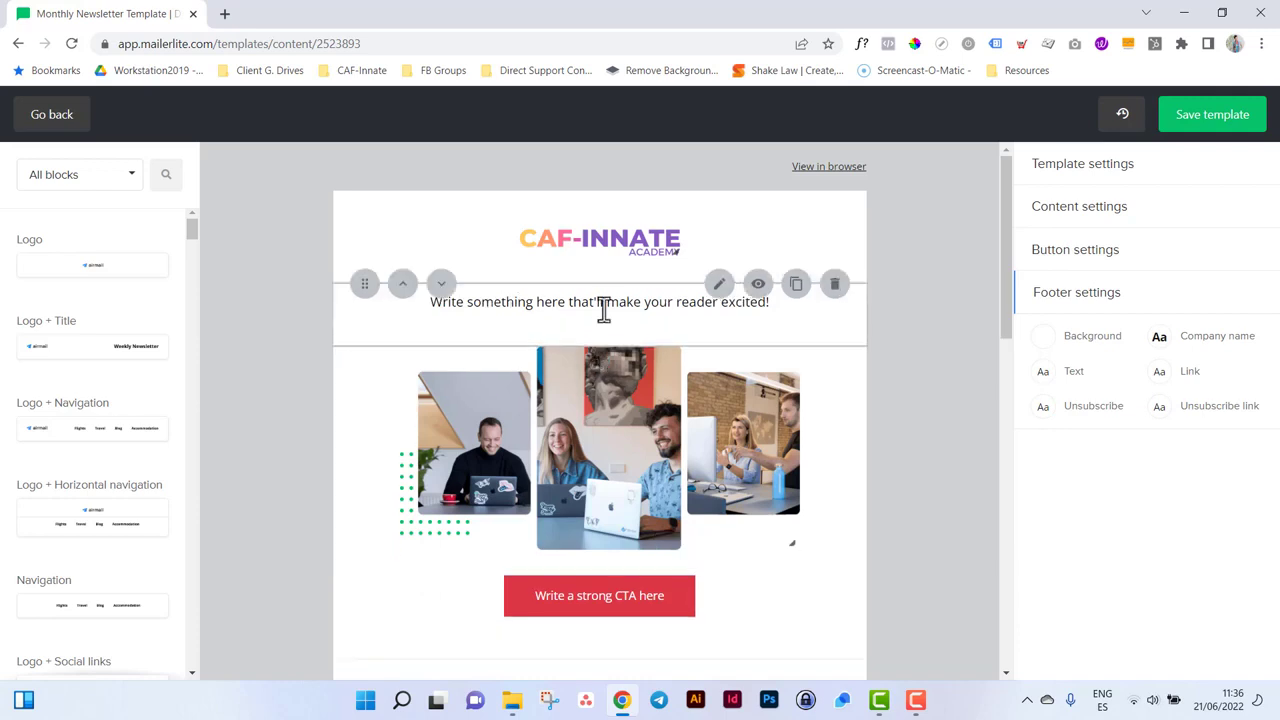
{"action": "left_click", "coordinate": [774, 308]}
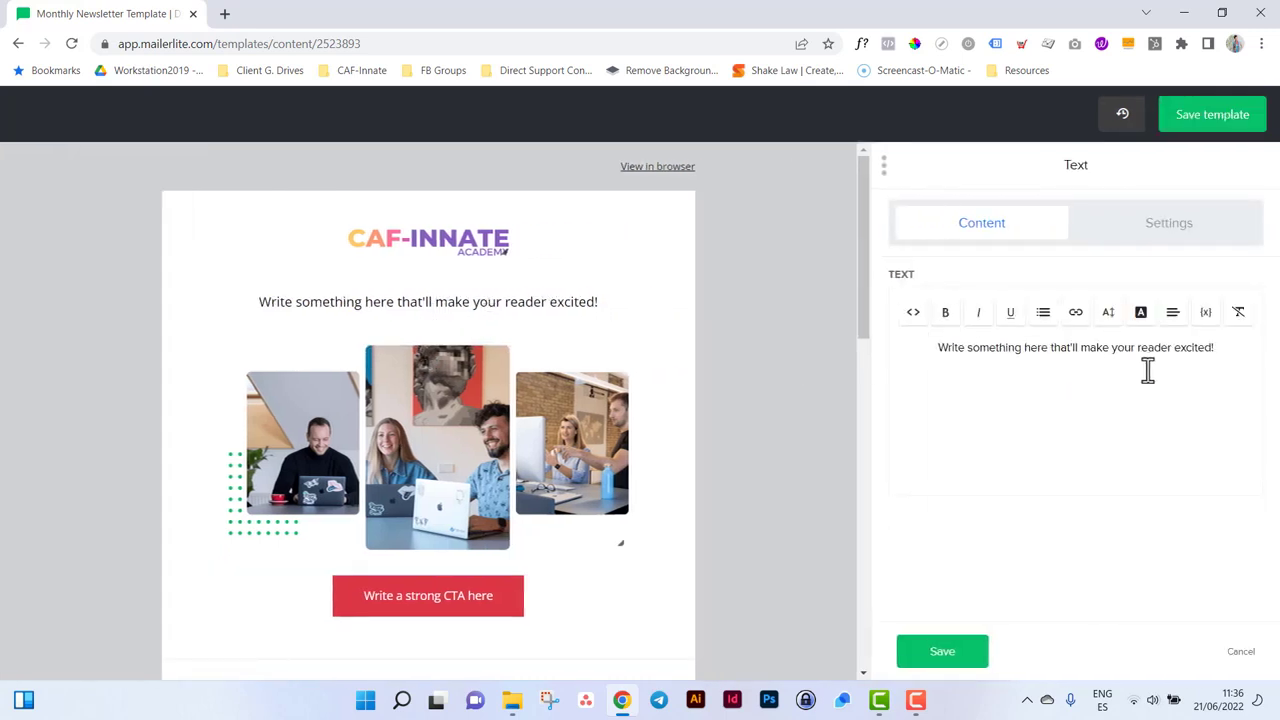
{"action": "left_click_drag", "start_coordinate": [1232, 347], "coordinate": [906, 346]}
{"action": "key", "text": "BackSpace"}
{"action": "type", "text": "hi"}
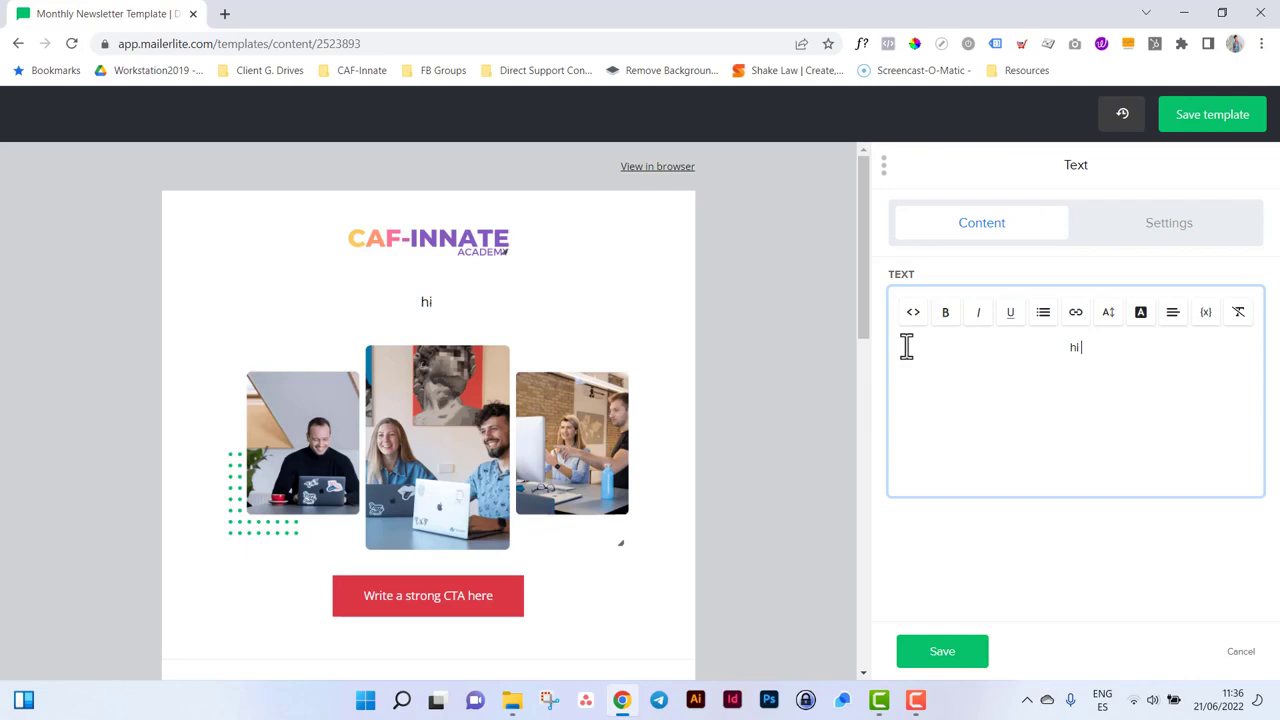
{"action": "left_click", "coordinate": [1206, 316]}
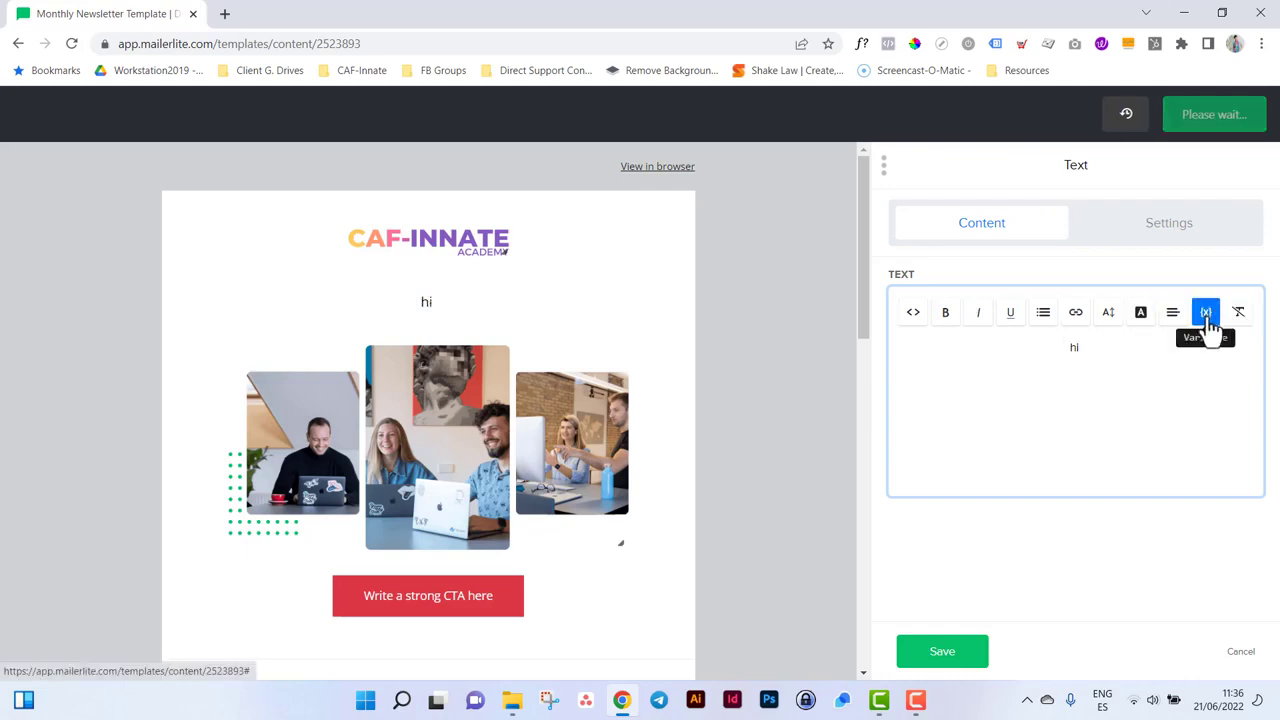
{"action": "left_click", "coordinate": [476, 360]}
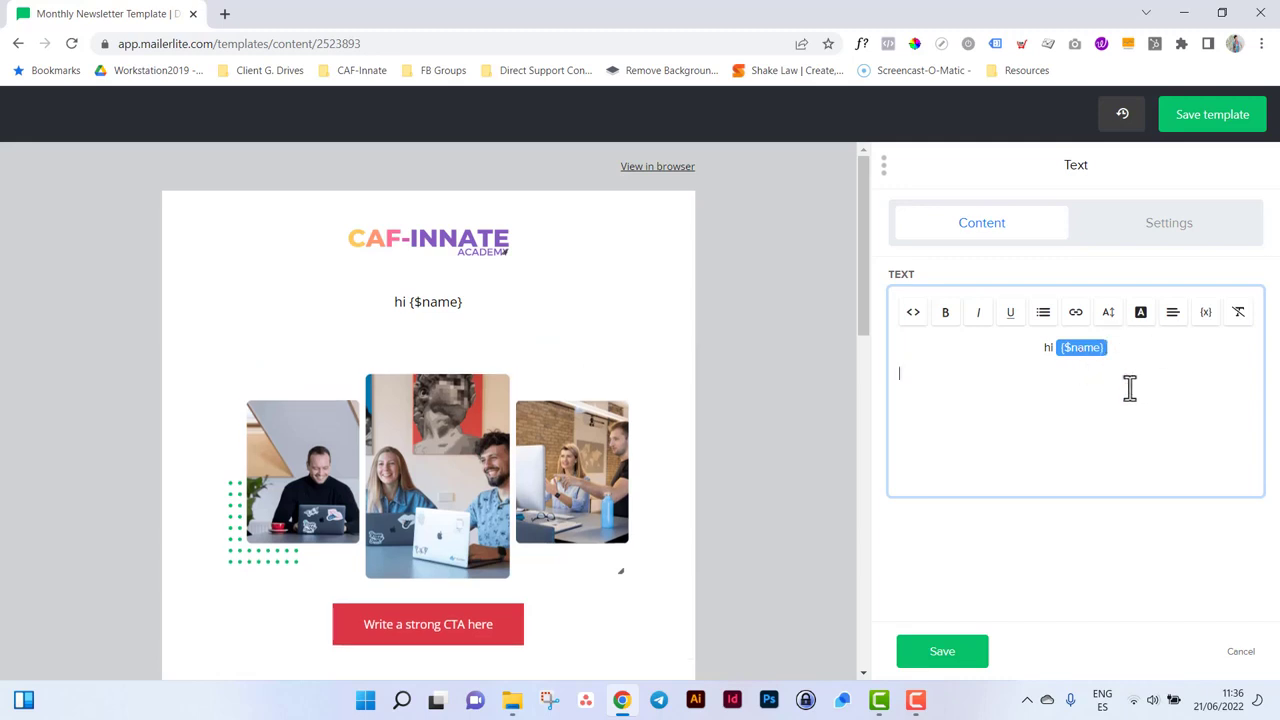
- Left-align the greeting text, add the line "Intro paragraph..." below it, and save the text block
{"action": "left_click", "coordinate": [1172, 314]}
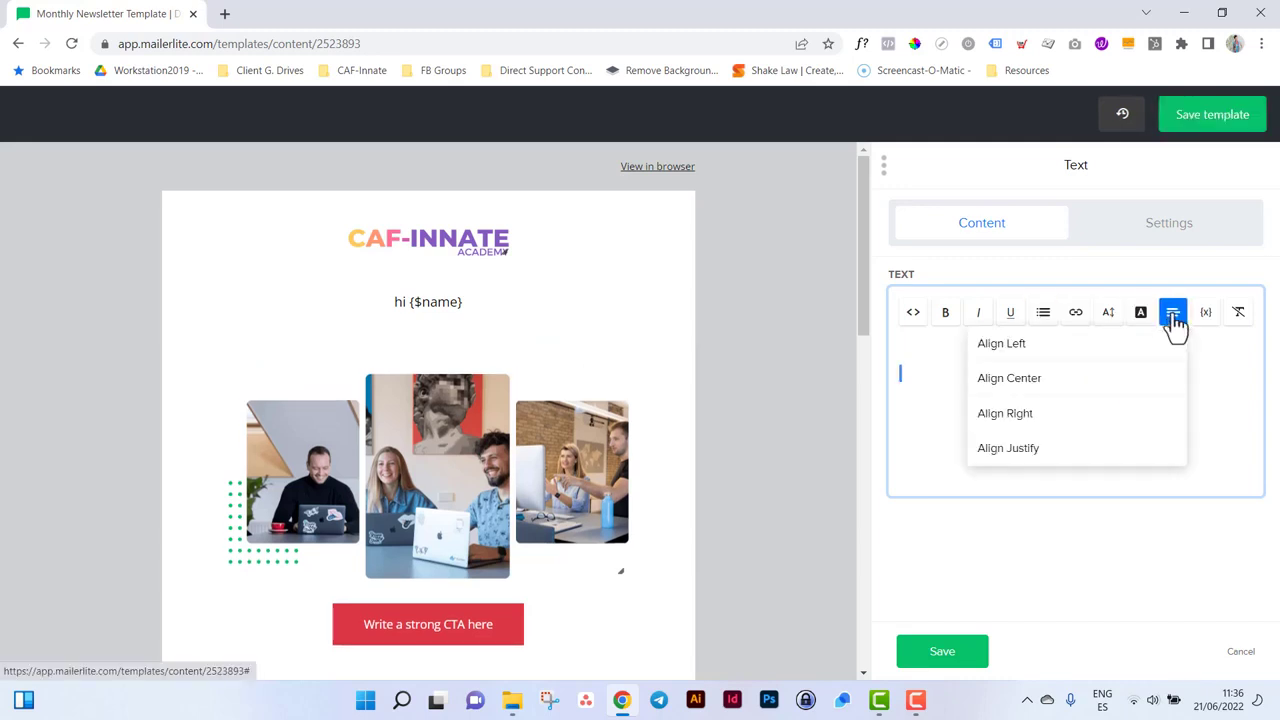
{"action": "left_click", "coordinate": [1077, 344]}
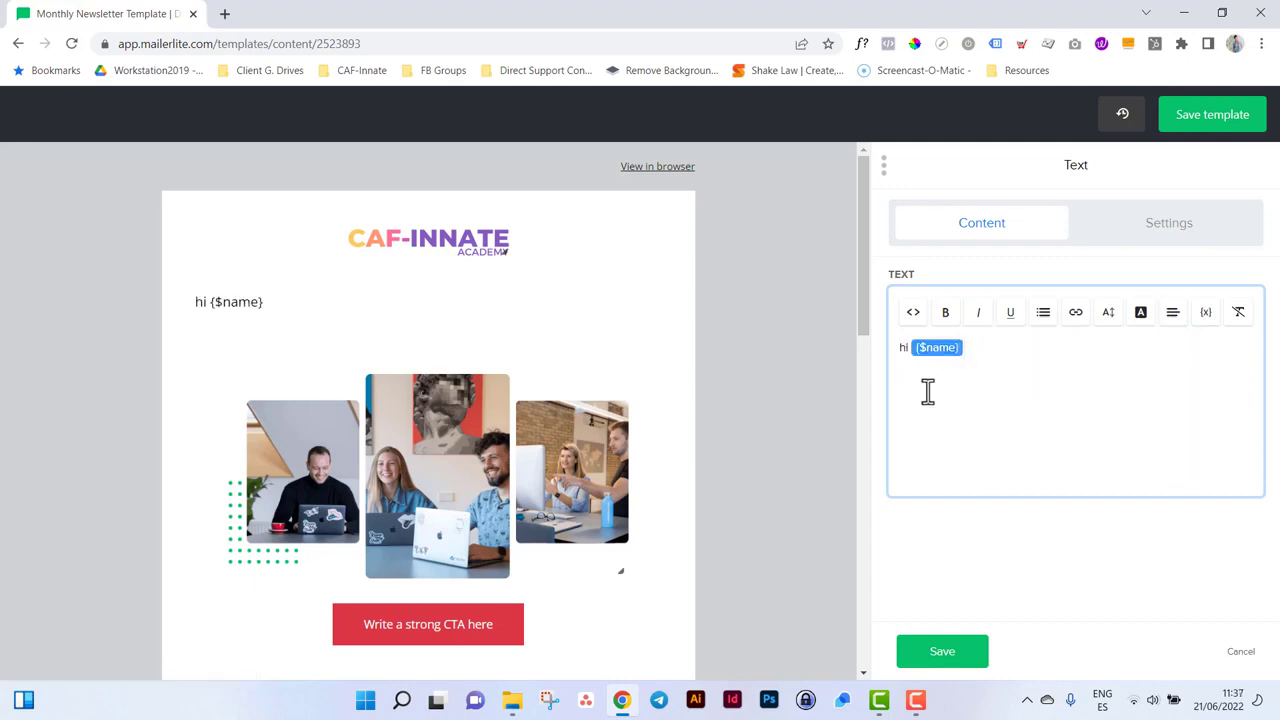
{"action": "type", "text": "dsKHdSKDK"}
{"action": "key", "text": "BackSpace"}
{"action": "key", "text": "BackSpace"}
{"action": "key", "text": "BackSpace"}
{"action": "key", "text": "BackSpace"}
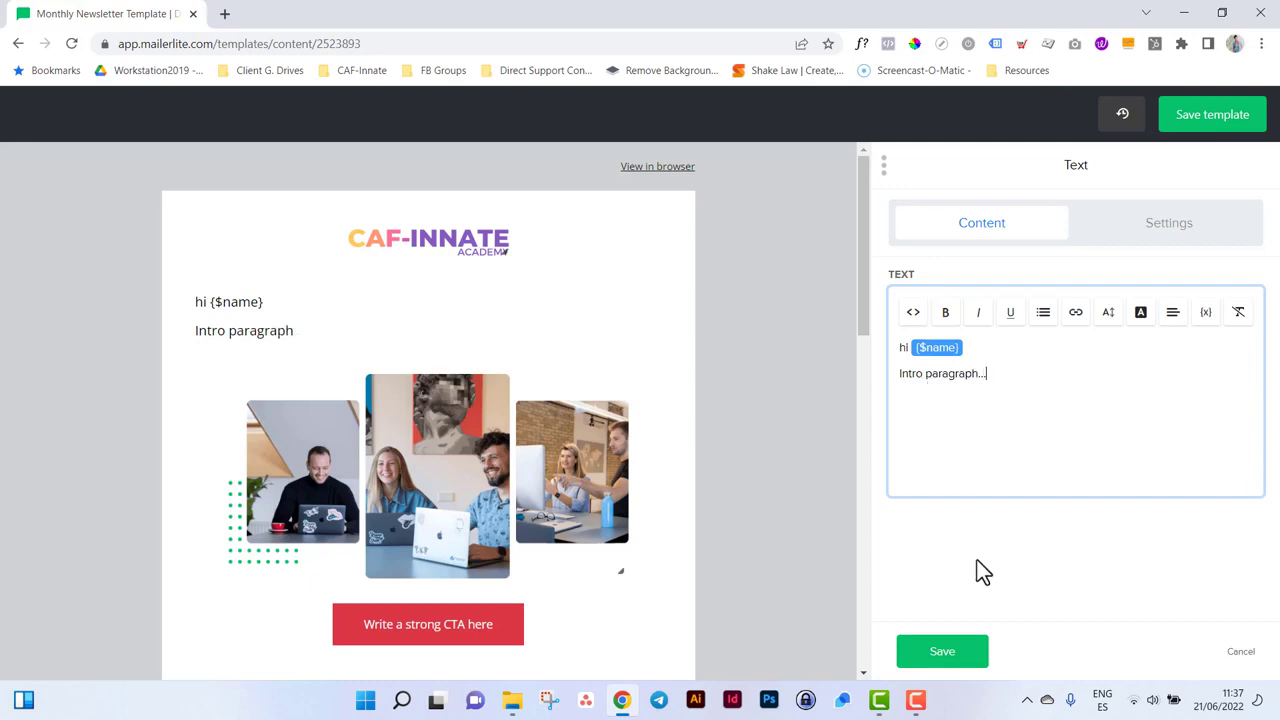
{"action": "left_click", "coordinate": [942, 652]}
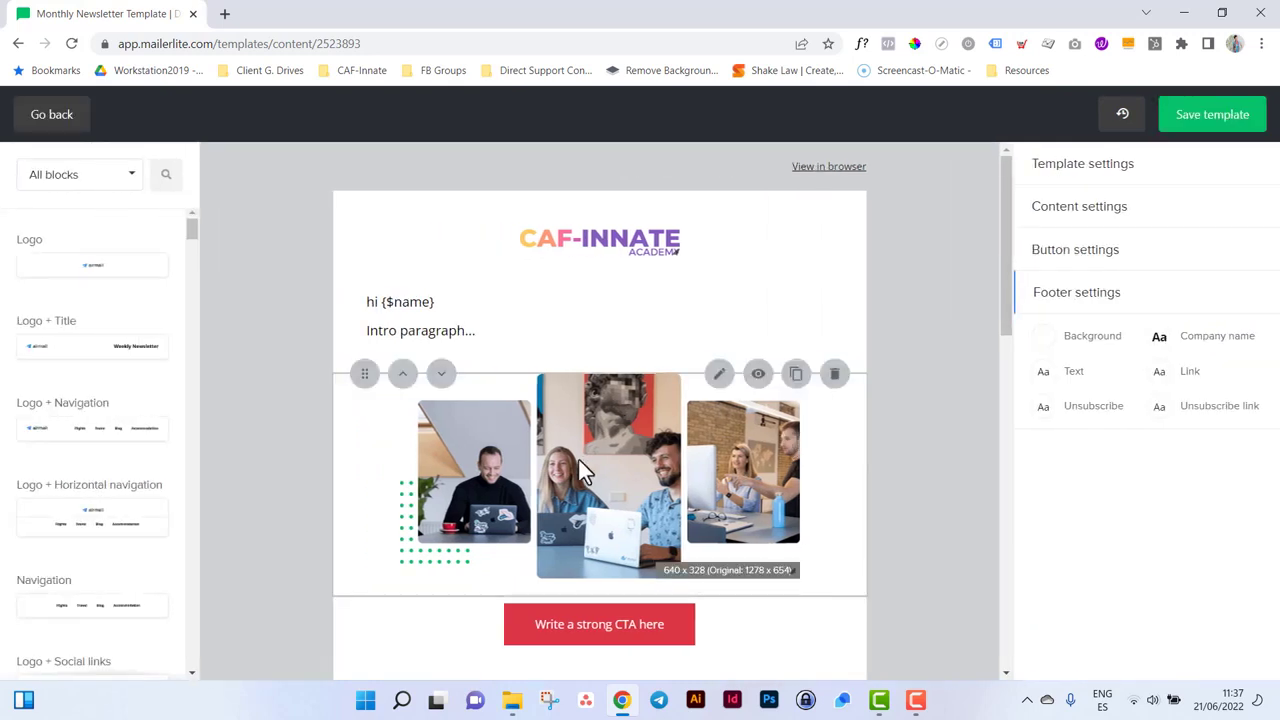
- Replace the image below the intro with the blog post template thumbnail from the file manager and save the image block
{"action": "left_click", "coordinate": [647, 484]}
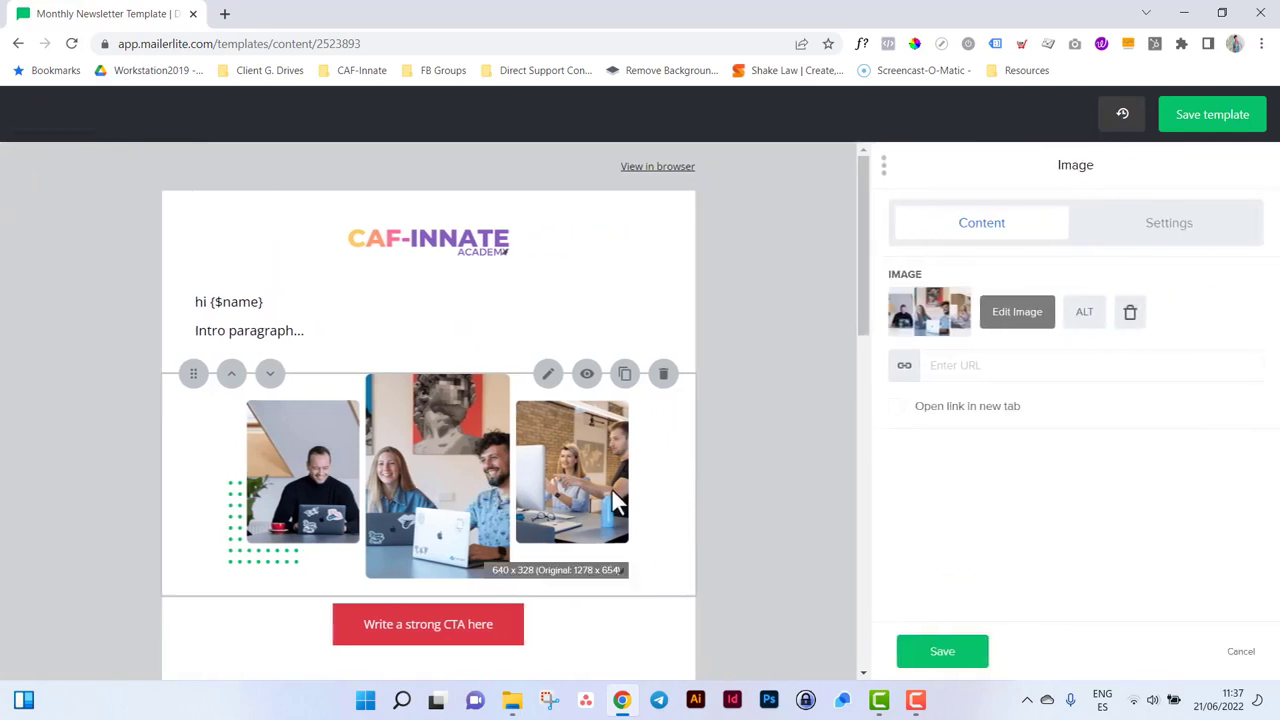
{"action": "left_click", "coordinate": [945, 325]}
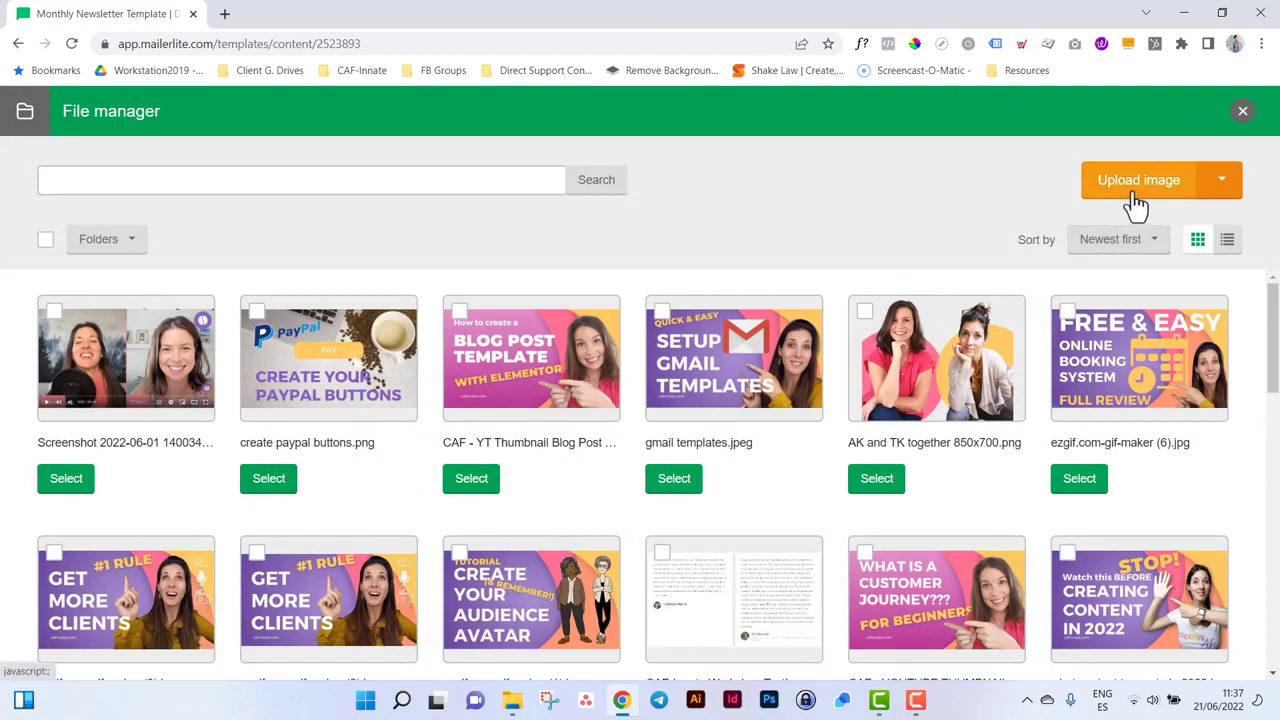
{"action": "left_click", "coordinate": [493, 480]}
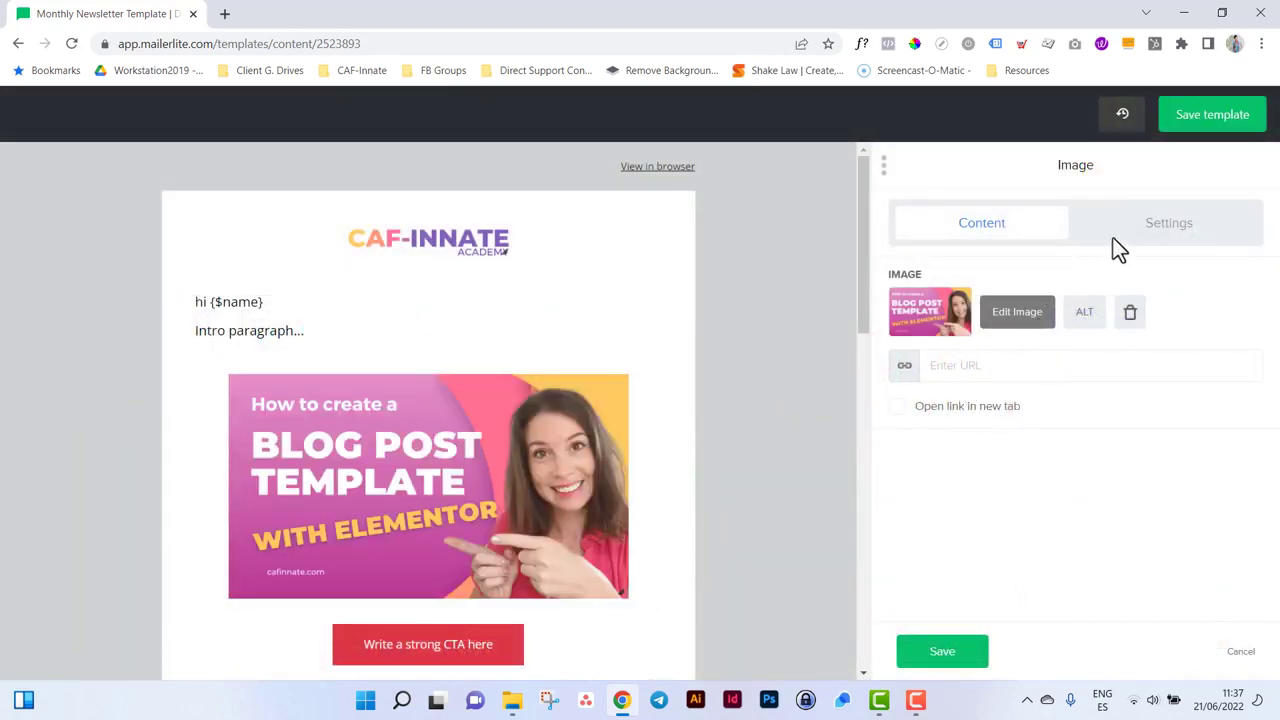
{"action": "scroll", "coordinate": [620, 470], "scroll_direction": "down", "scroll_amount": 3}
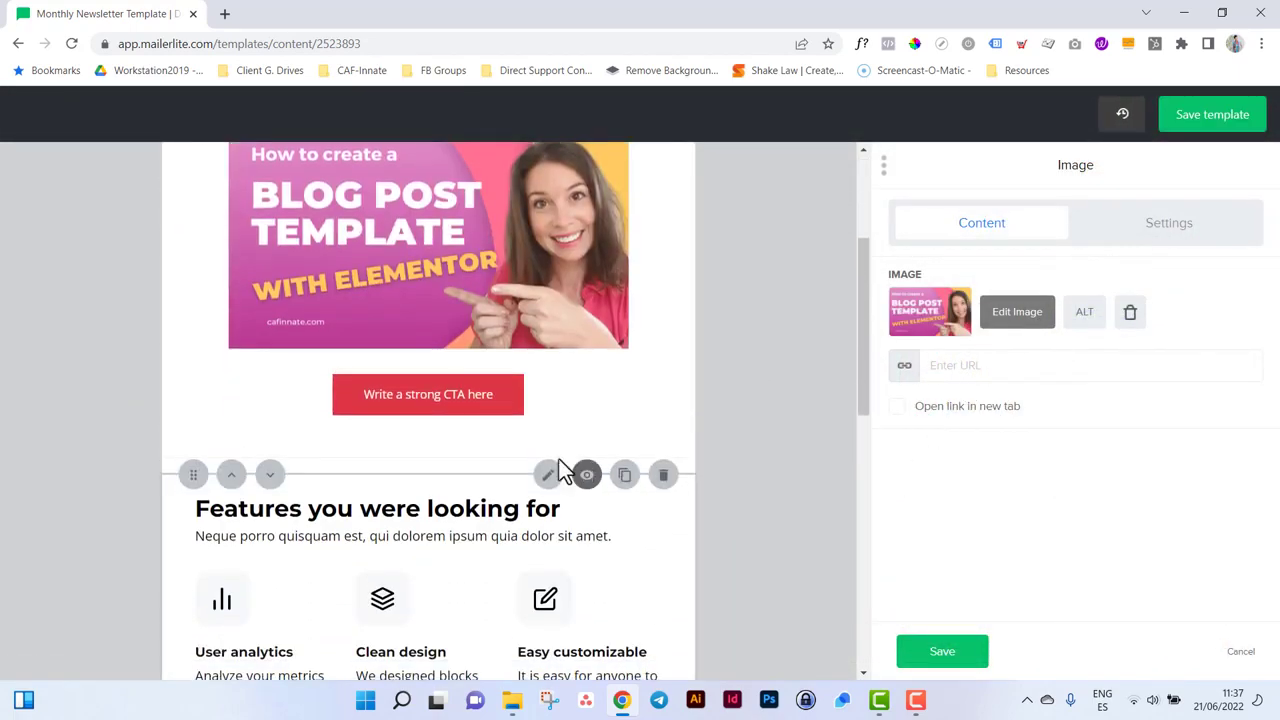
{"action": "left_click", "coordinate": [593, 418]}
{"action": "left_click", "coordinate": [941, 656]}
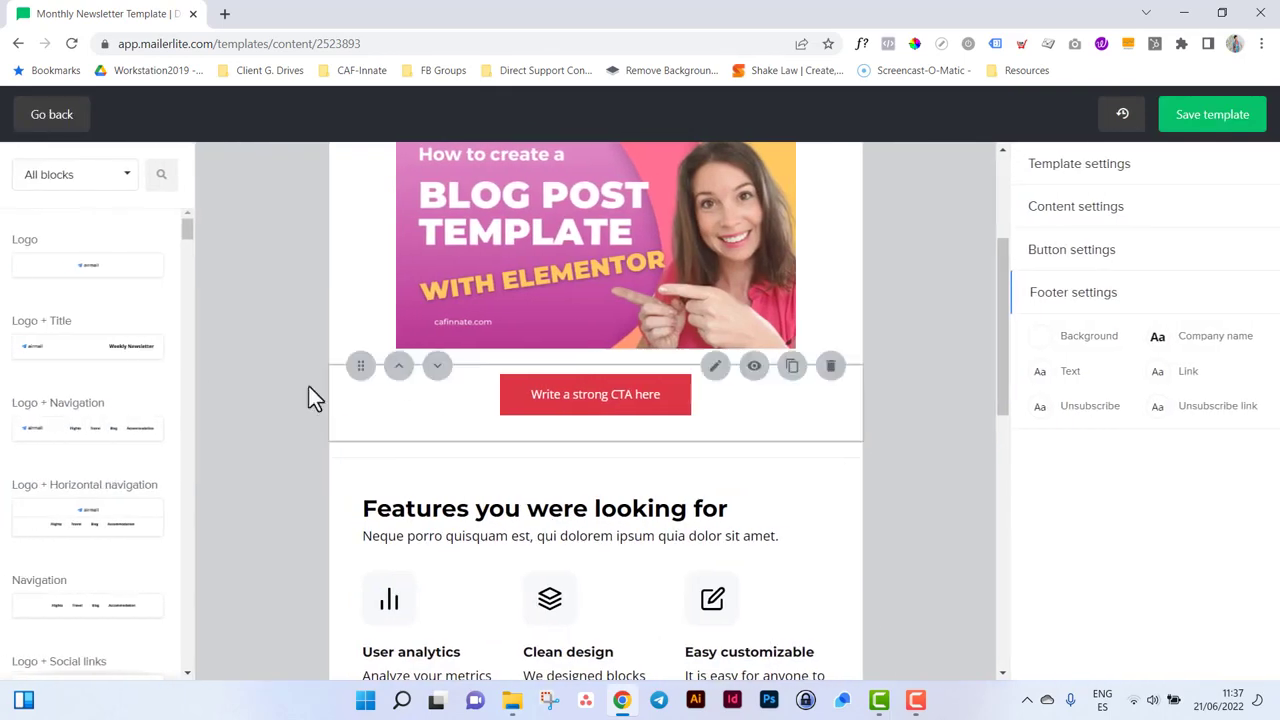
- Add the "2 articles with title" block to the newsletter template
{"action": "scroll", "coordinate": [105, 430], "scroll_direction": "down", "scroll_amount": 10}
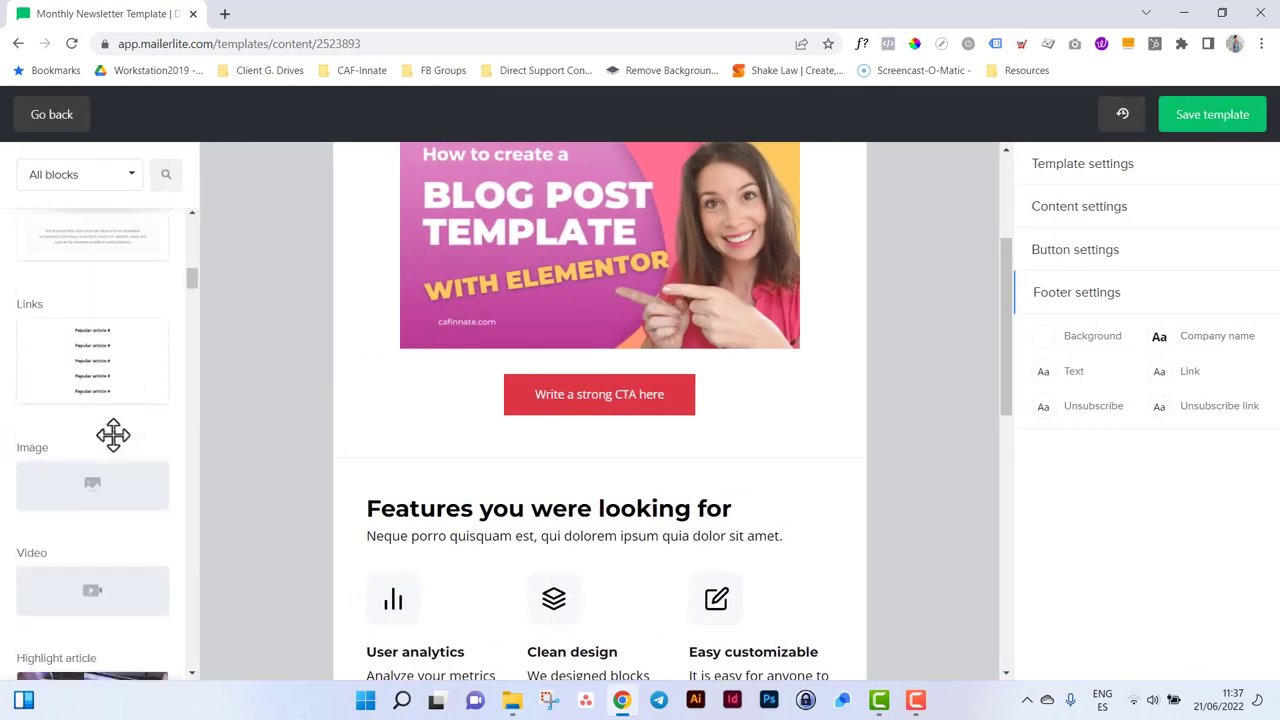
{"action": "scroll", "coordinate": [113, 434], "scroll_direction": "down", "scroll_amount": 10}
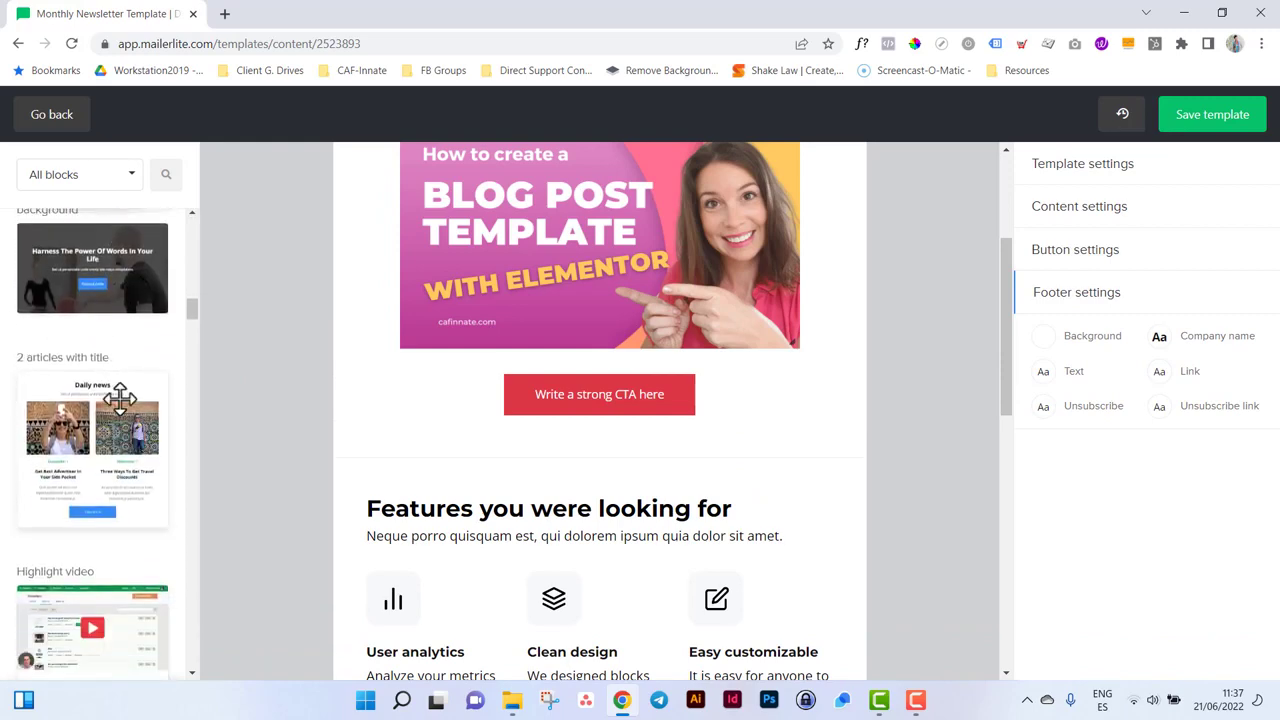
{"action": "left_click_drag", "start_coordinate": [123, 386], "coordinate": [618, 232]}
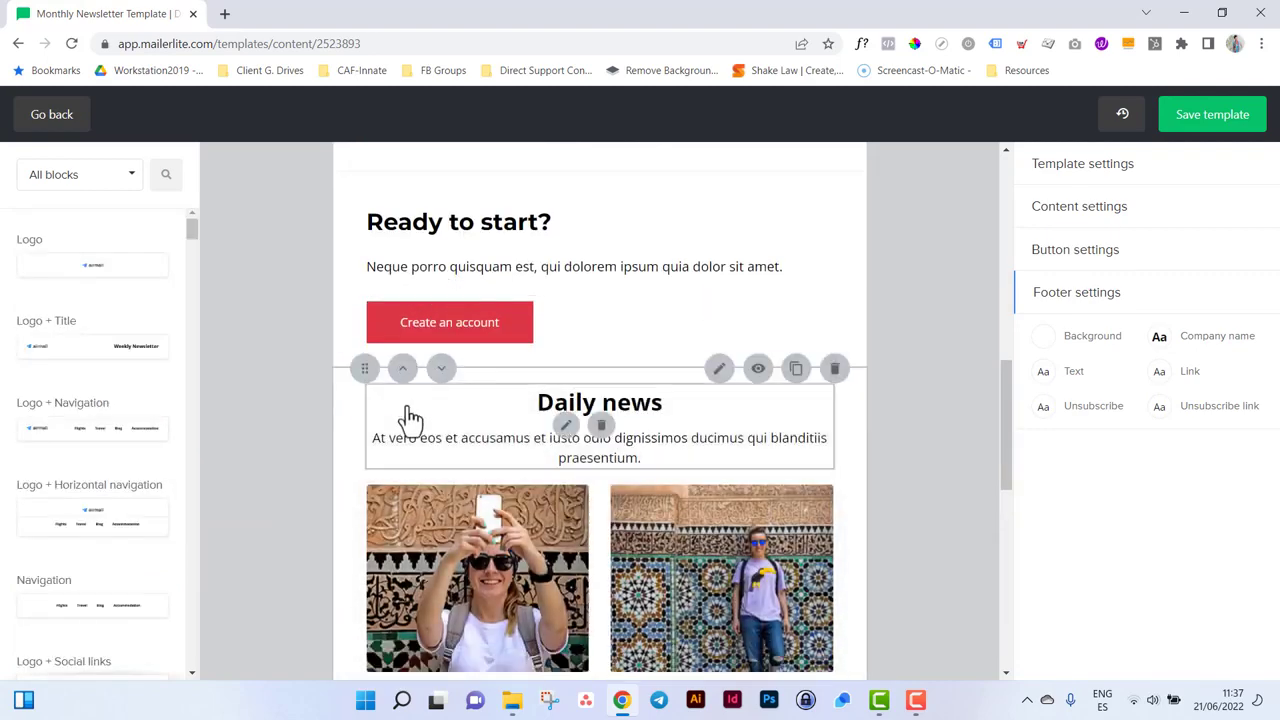
- Move the Daily news block up past the "Ready to start?" and Features sections, directly below the "Write a strong CTA here" button
{"action": "left_click", "coordinate": [403, 368]}
{"action": "left_click", "coordinate": [402, 292]}
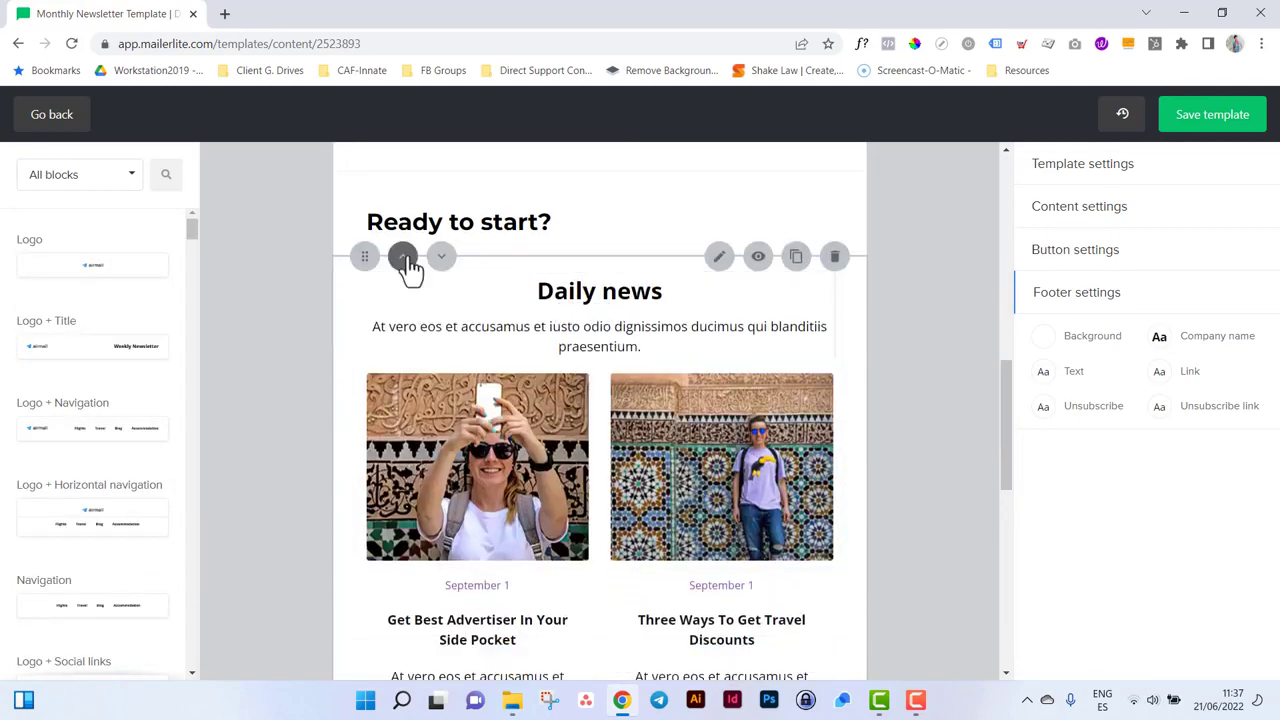
{"action": "left_click", "coordinate": [405, 256]}
{"action": "scroll", "coordinate": [420, 250], "scroll_direction": "up", "scroll_amount": 3}
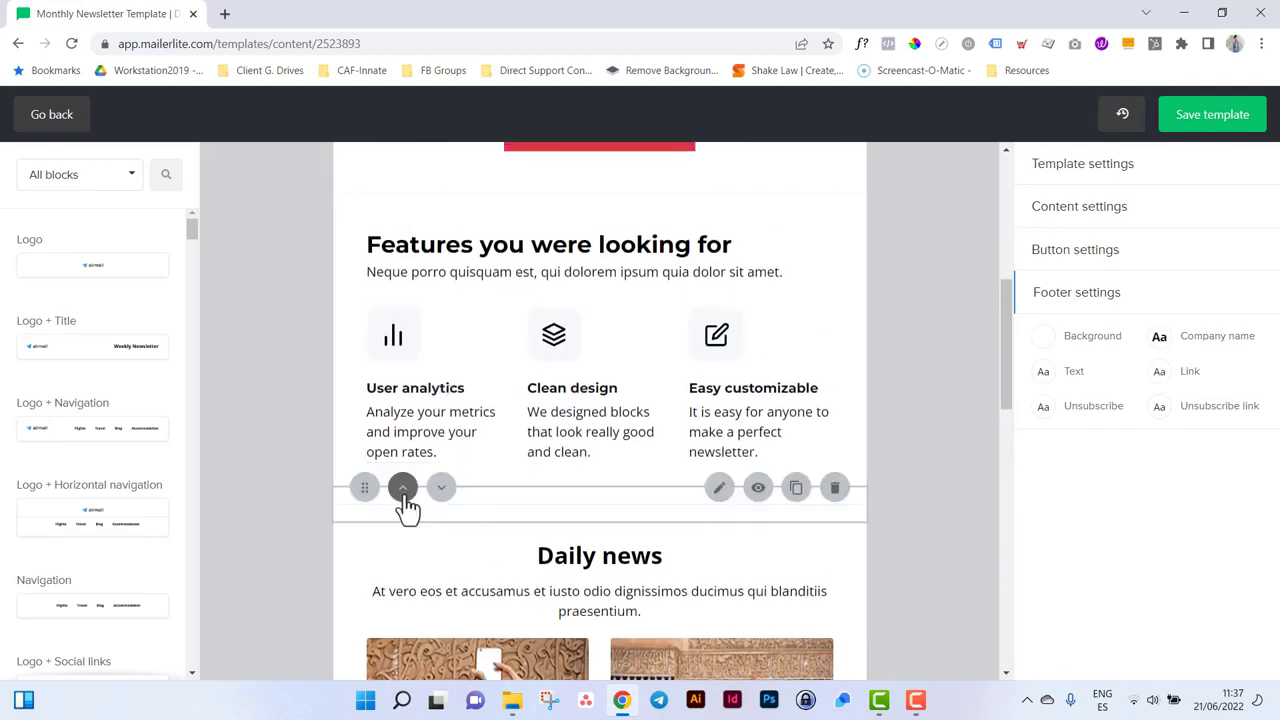
{"action": "left_click", "coordinate": [403, 488]}
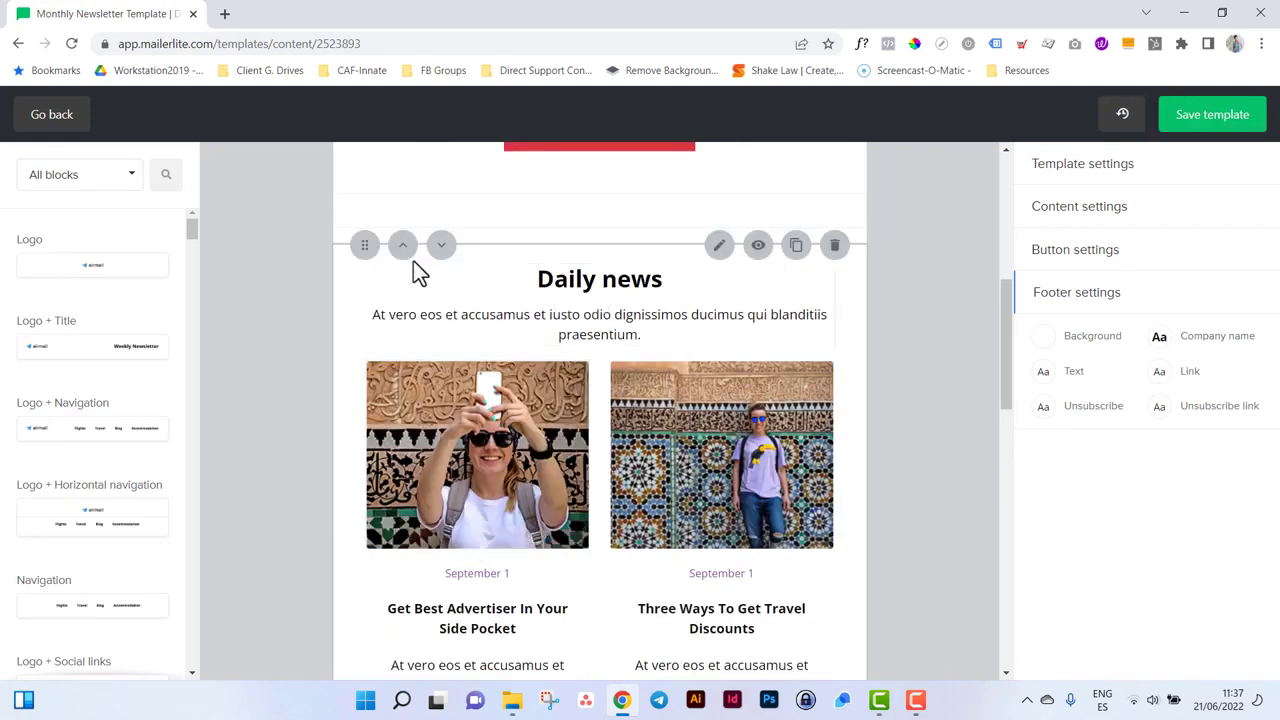
{"action": "left_click", "coordinate": [402, 245]}
{"action": "left_click", "coordinate": [402, 210]}
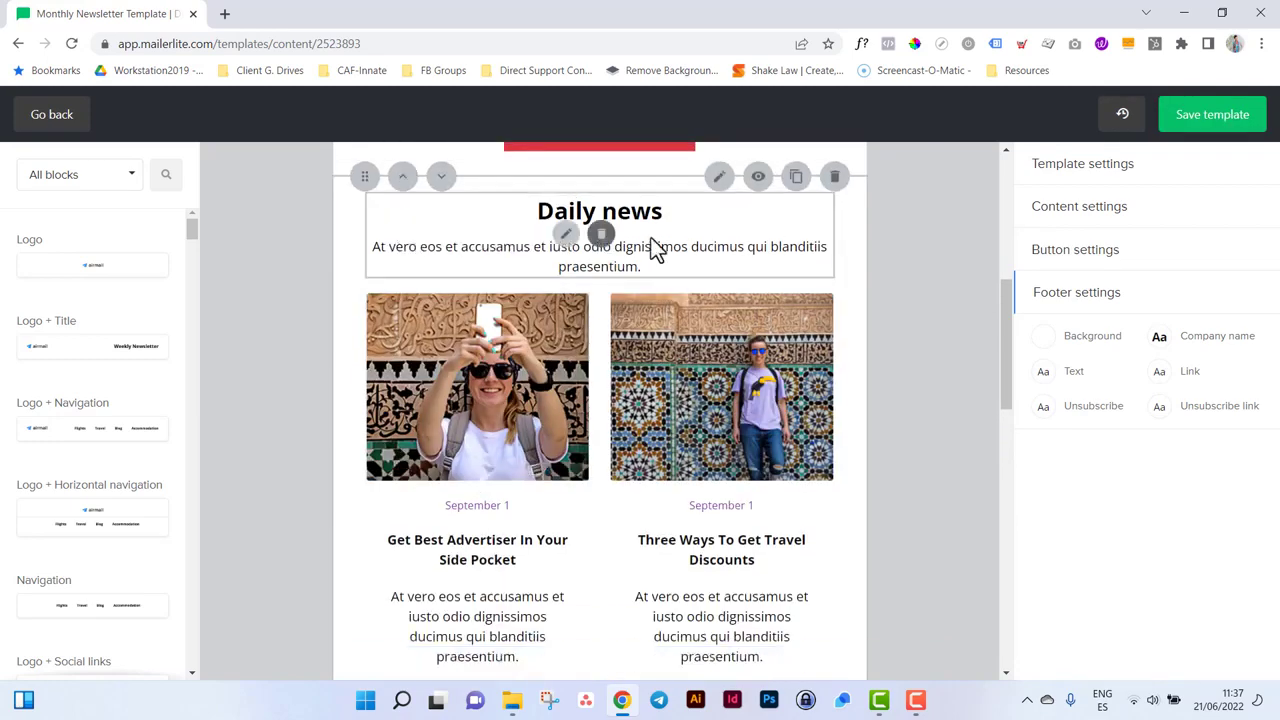
- Delete the blog post image and the "Write a strong CTA here" button above the Daily news block
{"action": "scroll", "coordinate": [820, 251], "scroll_direction": "up", "scroll_amount": 3}
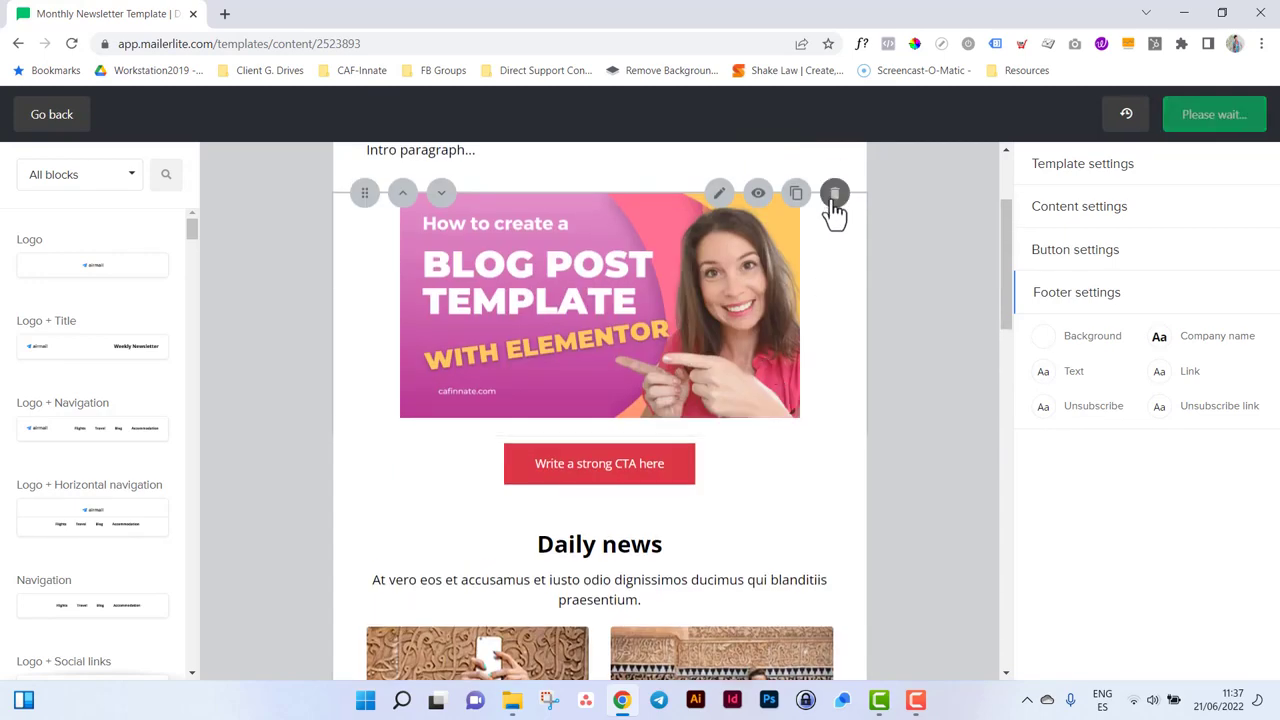
{"action": "left_click", "coordinate": [835, 195]}
{"action": "left_click", "coordinate": [834, 198]}
- Change the "Daily news" heading to "Latest Articles" and save the title block
{"action": "left_click", "coordinate": [509, 247]}
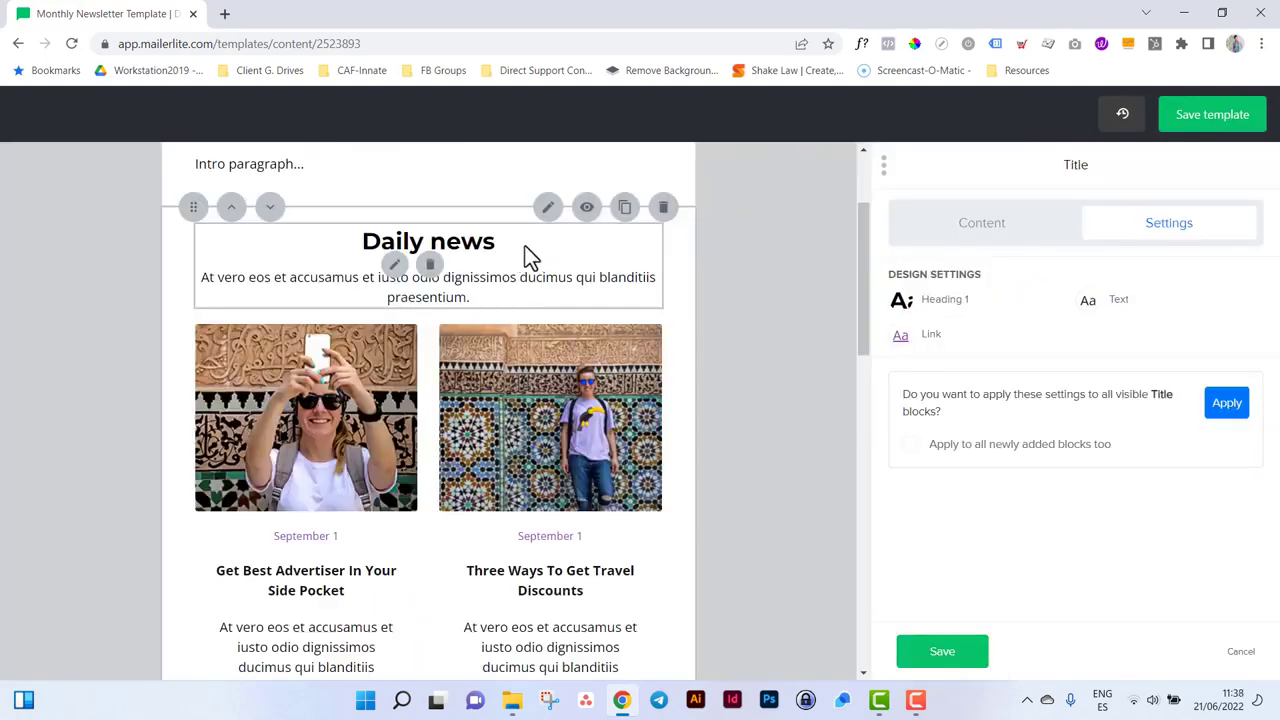
{"action": "left_click", "coordinate": [923, 232]}
{"action": "left_click_drag", "start_coordinate": [977, 303], "coordinate": [880, 311]}
{"action": "type", "text": "La"}
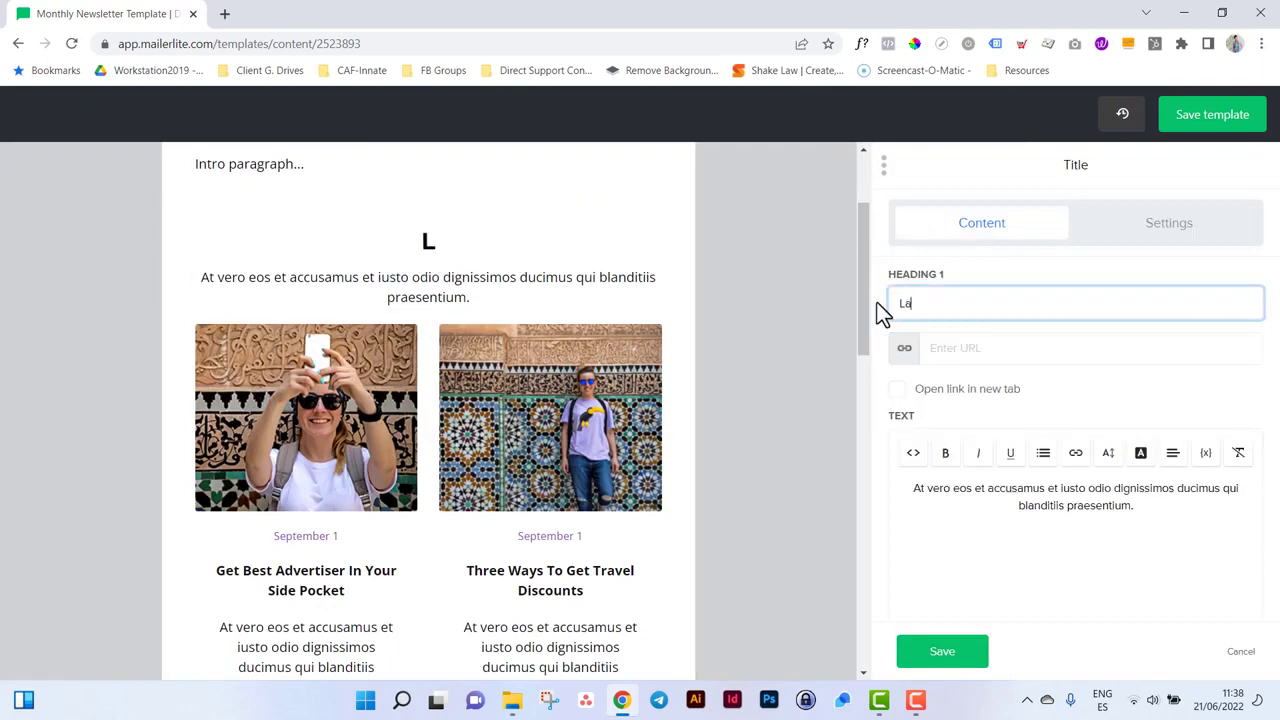
{"action": "type", "text": "test Artc"}
{"action": "key", "text": "BackSpace"}
{"action": "type", "text": "rtci"}
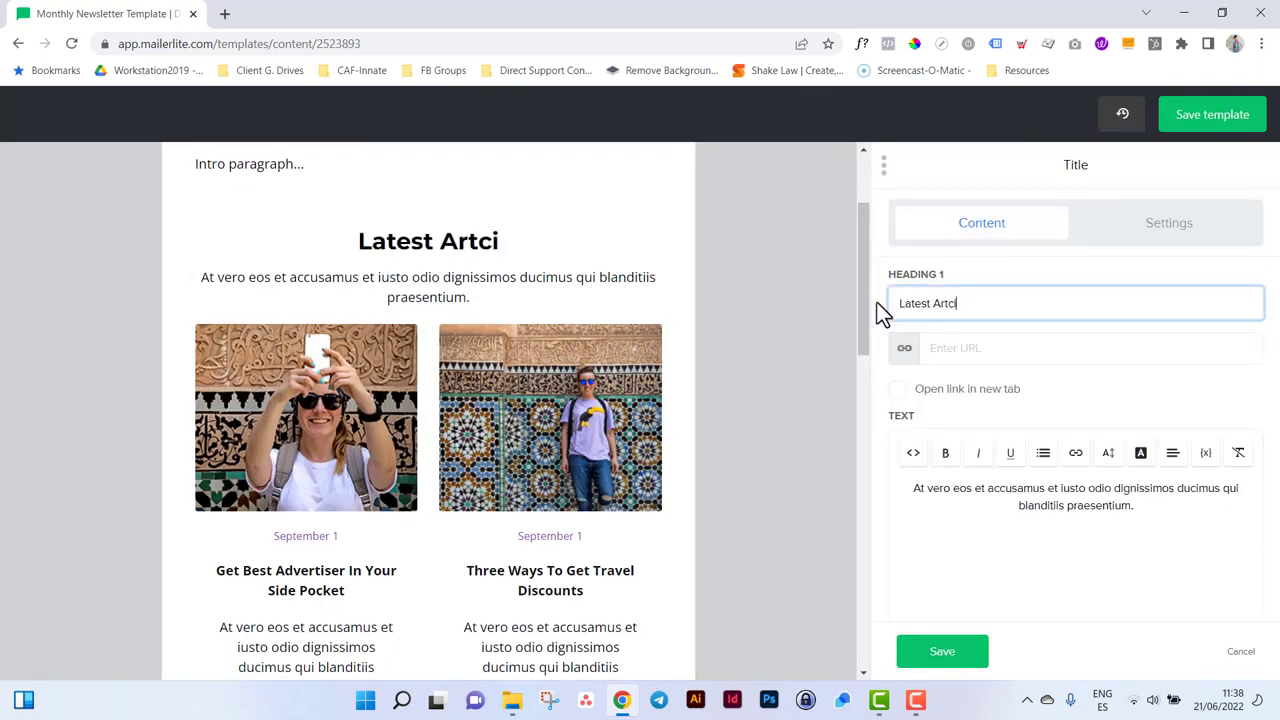
{"action": "type", "text": "e"}
{"action": "key", "text": "BackSpace"}
{"action": "key", "text": "BackSpace"}
{"action": "key", "text": "BackSpace"}
{"action": "key", "text": "BackSpace"}
{"action": "type", "text": "ticles"}
{"action": "left_click", "coordinate": [963, 349]}
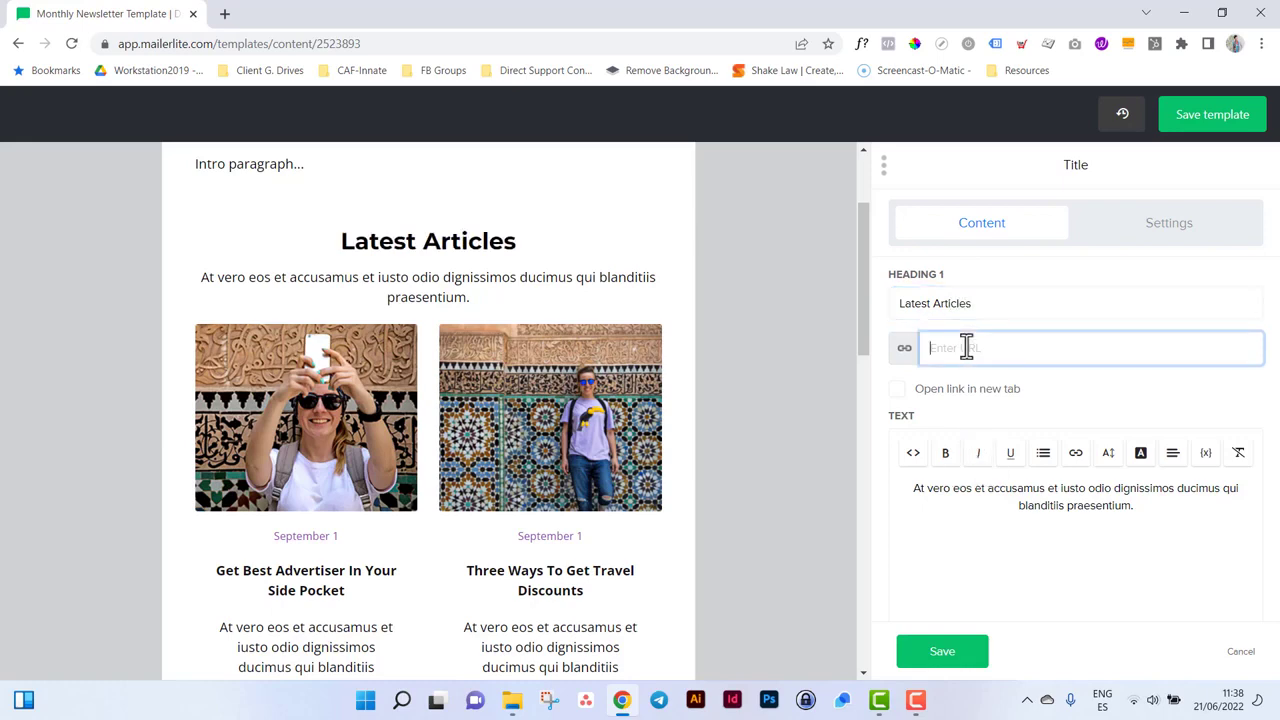
{"action": "left_click", "coordinate": [1077, 515]}
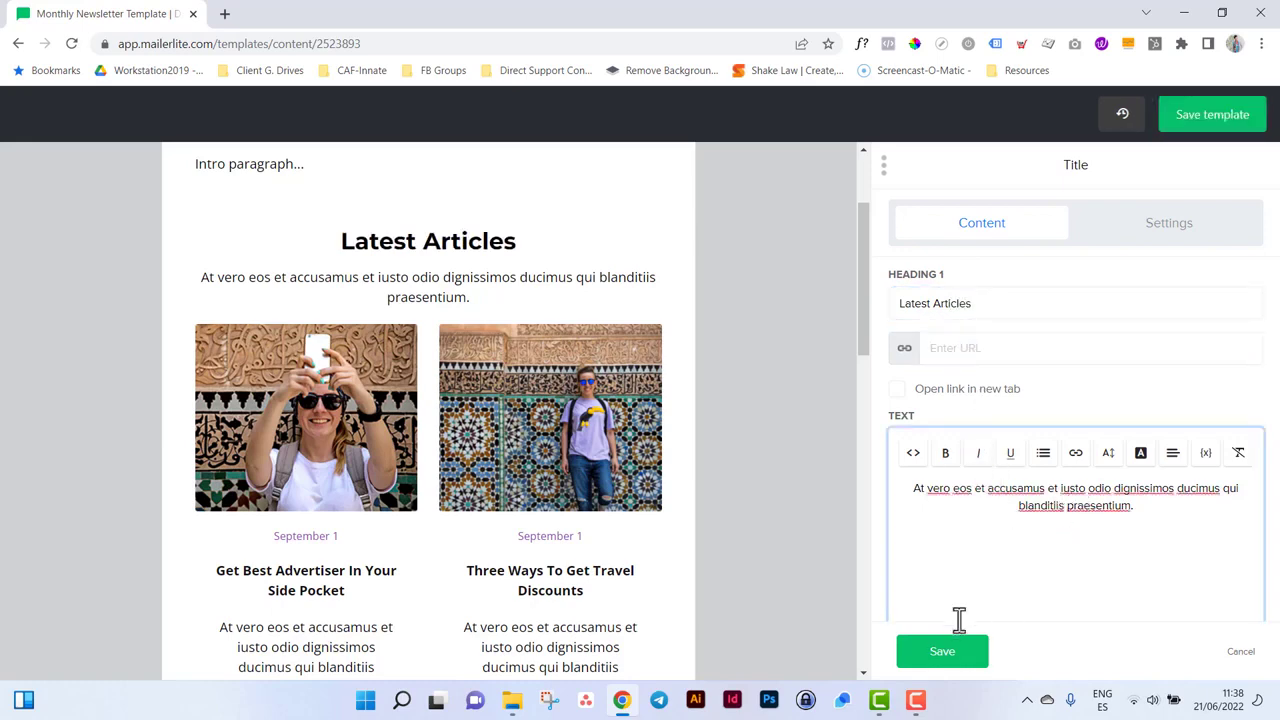
{"action": "left_click", "coordinate": [950, 660]}
- Examine the first article's content fields, and remove the "View more" button beneath the two articles
{"action": "scroll", "coordinate": [555, 578], "scroll_direction": "down", "scroll_amount": 3}
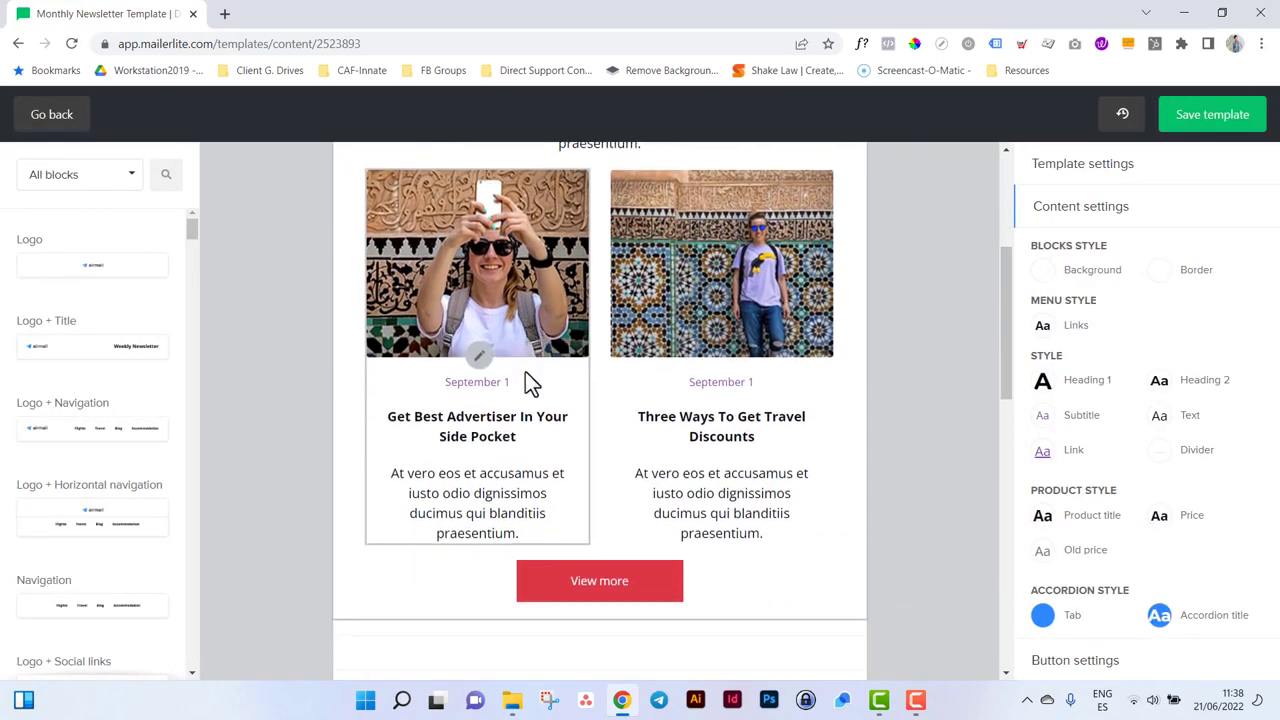
{"action": "left_click", "coordinate": [492, 274]}
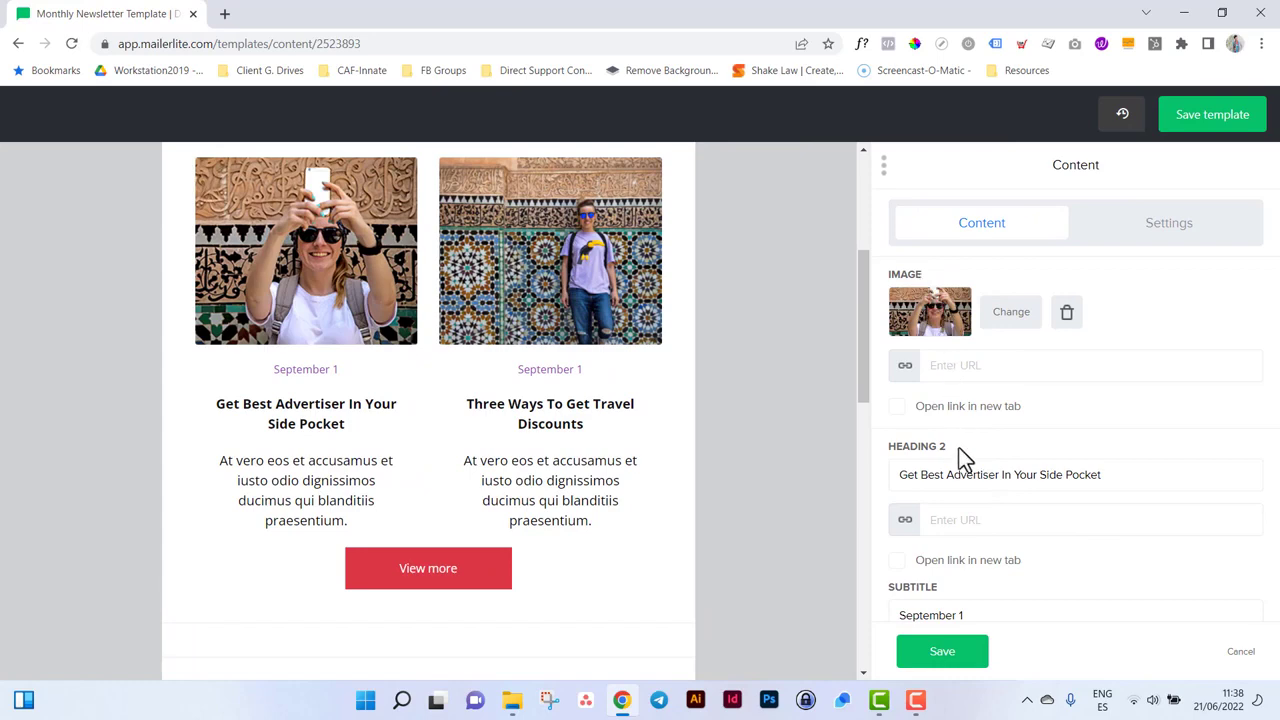
{"action": "scroll", "coordinate": [965, 491], "scroll_direction": "down", "scroll_amount": 3}
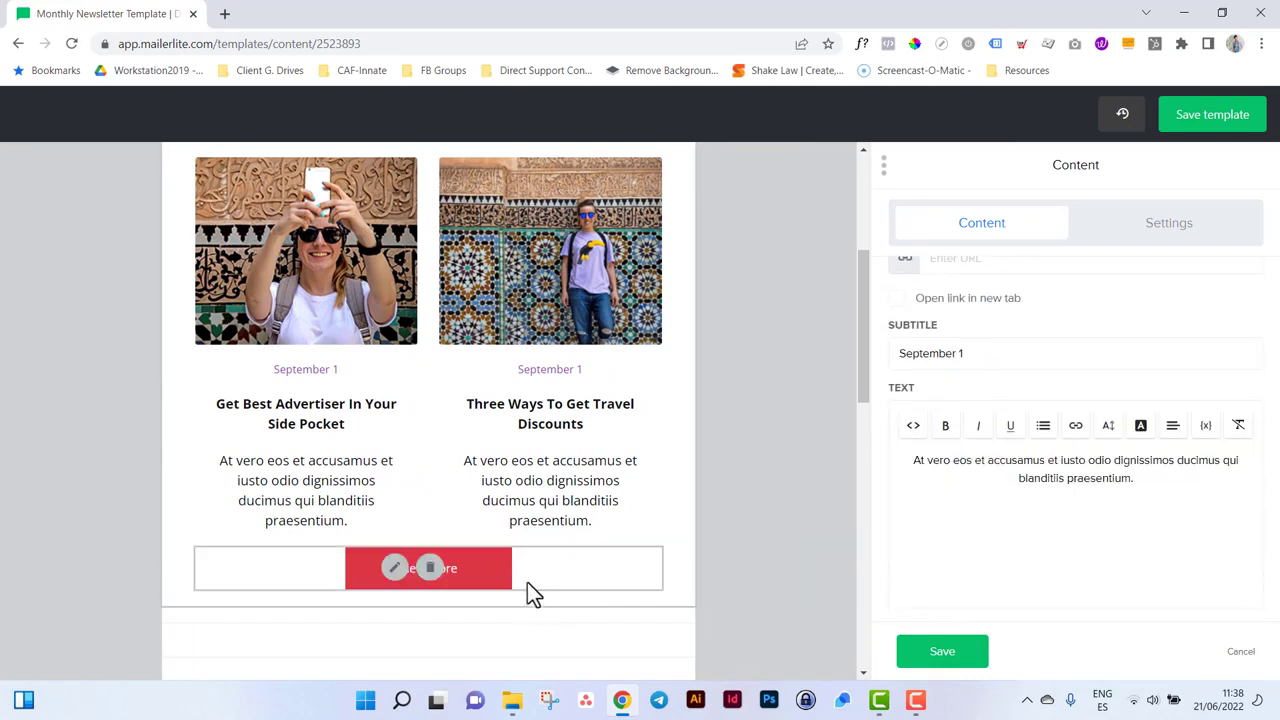
{"action": "left_click", "coordinate": [431, 568]}
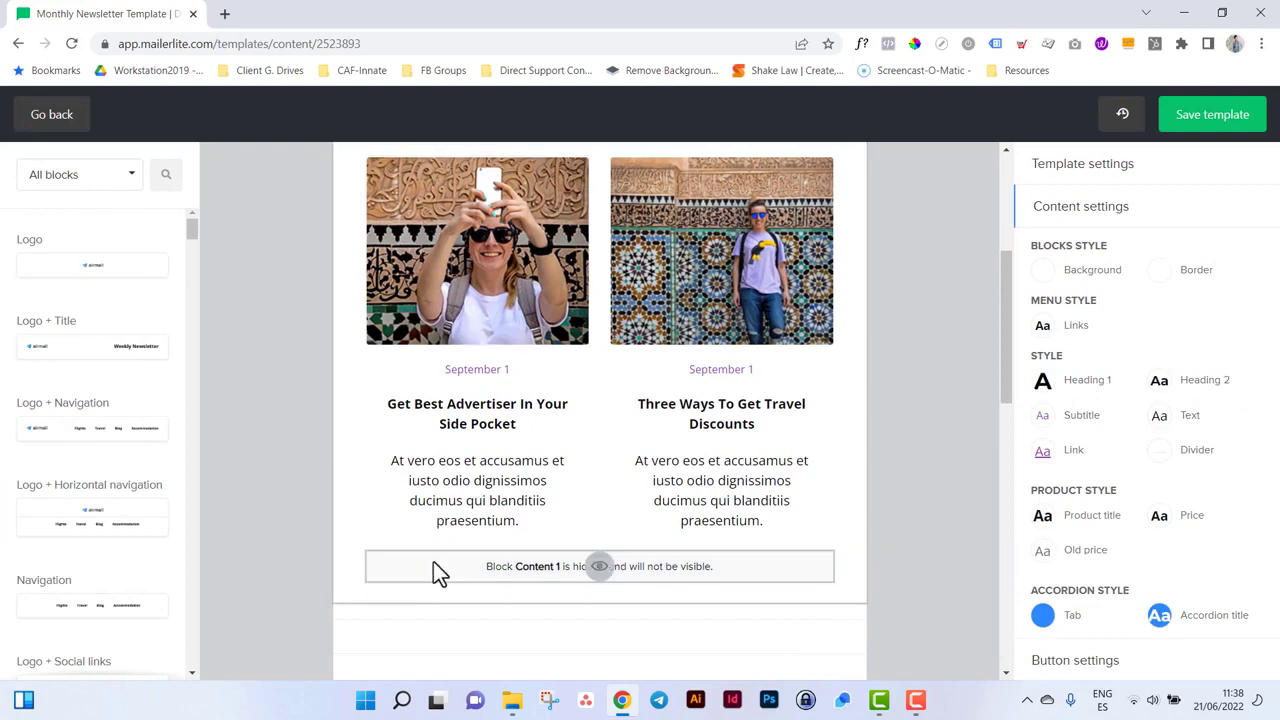
- Find the "2 Buttons" block by searching the blocks for "butt" and add it directly below the Latest Articles block
{"action": "scroll", "coordinate": [82, 508], "scroll_direction": "down", "scroll_amount": 10}
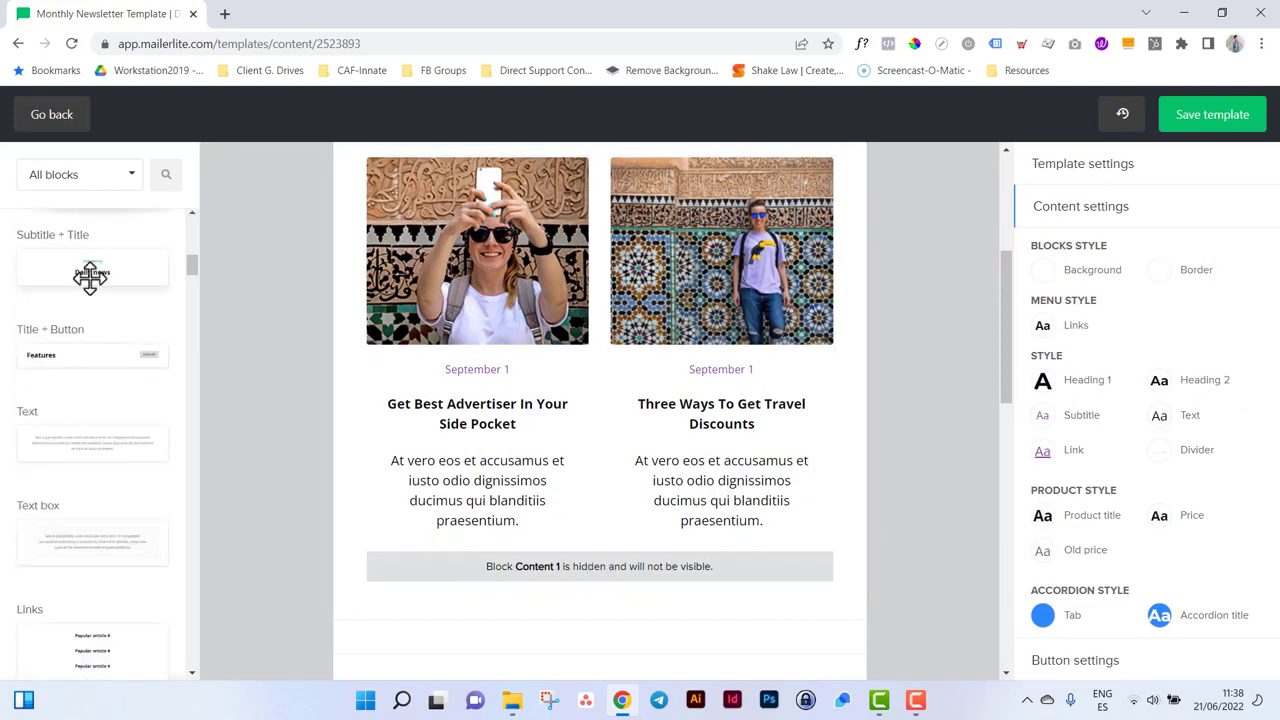
{"action": "left_click", "coordinate": [165, 174]}
{"action": "type", "text": "butt"}
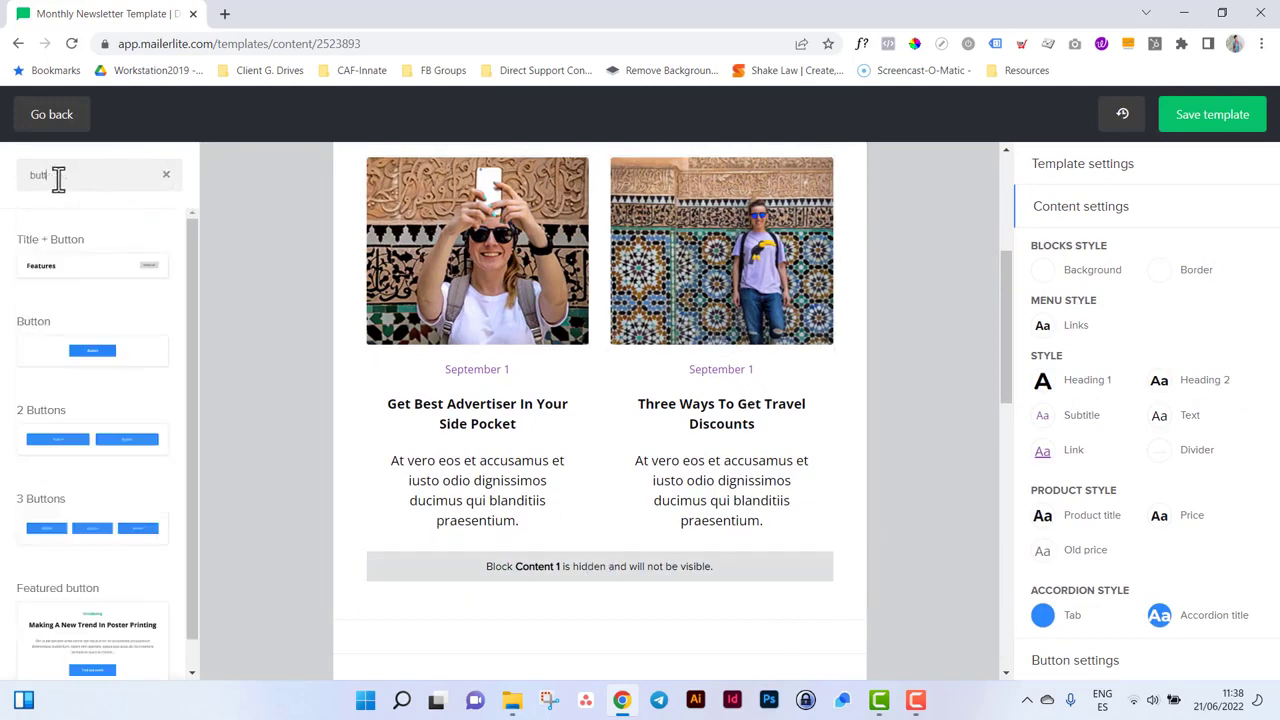
{"action": "left_click_drag", "start_coordinate": [77, 443], "coordinate": [541, 564]}
{"action": "scroll", "coordinate": [848, 509], "scroll_direction": "down", "scroll_amount": 2}
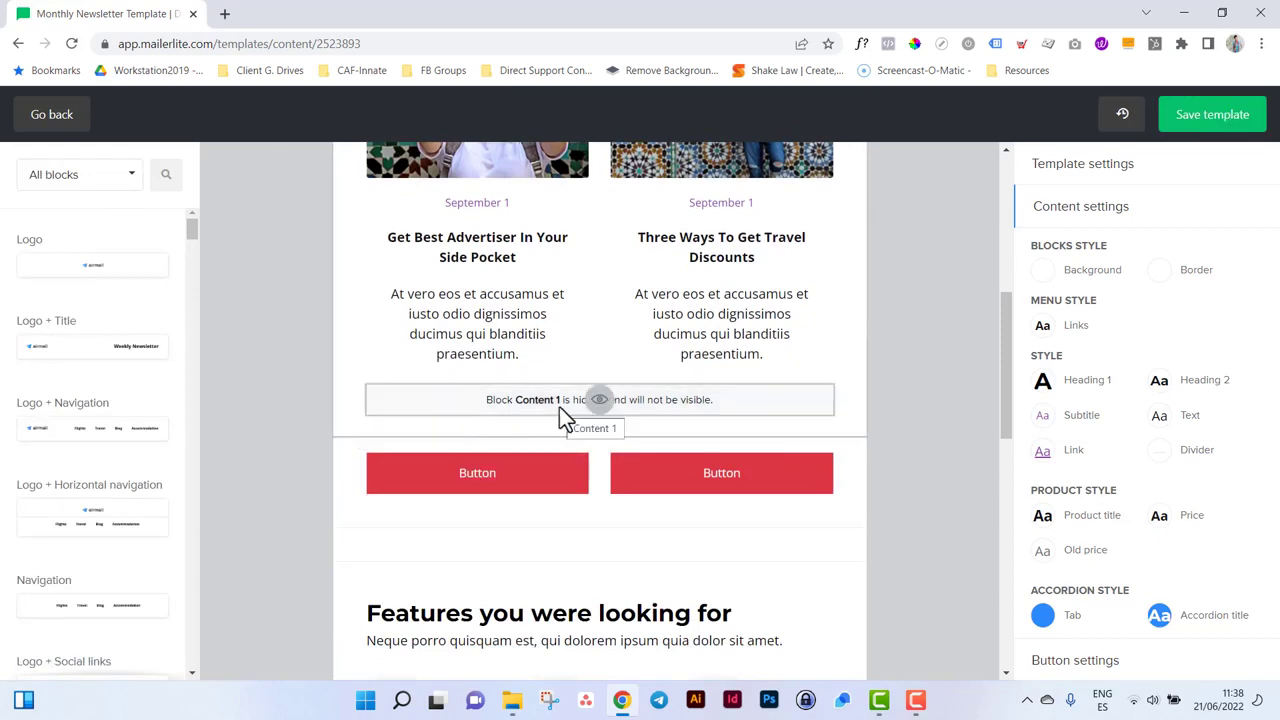
- Review the whole newsletter layout, from the Features section down to the footer and back up to the logo
{"action": "scroll", "coordinate": [480, 420], "scroll_direction": "down", "scroll_amount": 5}
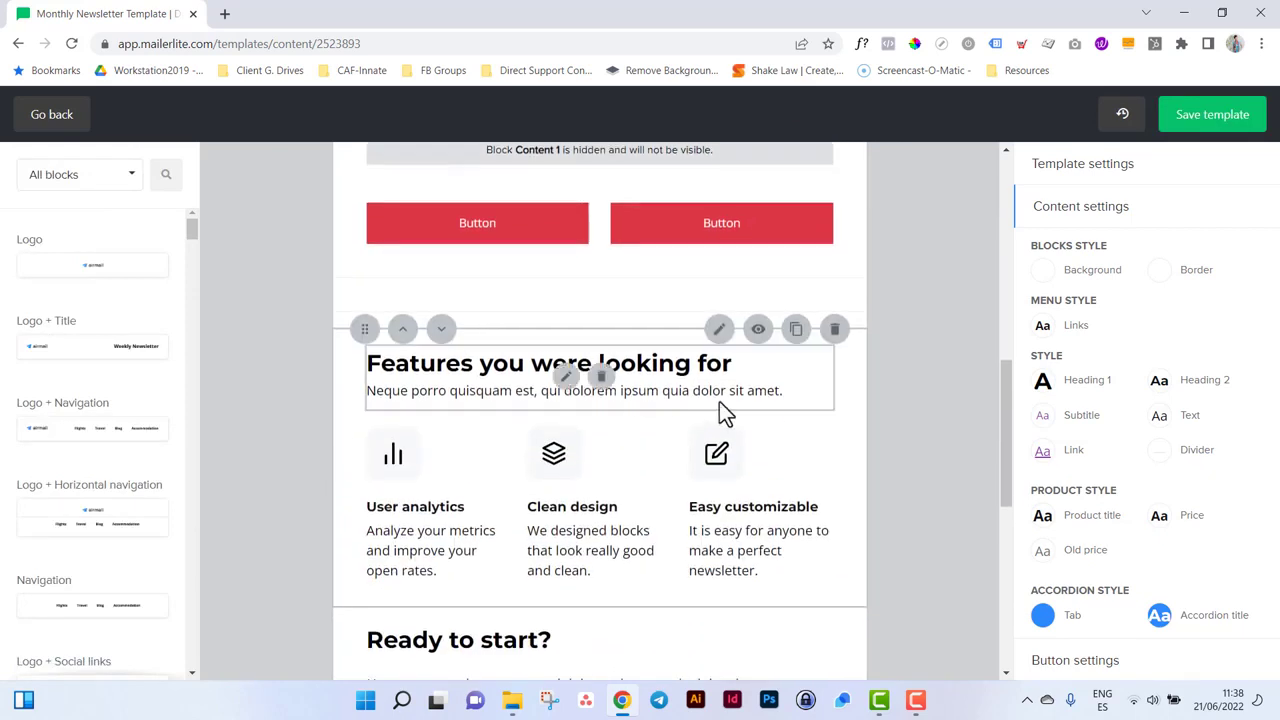
{"action": "scroll", "coordinate": [649, 423], "scroll_direction": "down", "scroll_amount": 4}
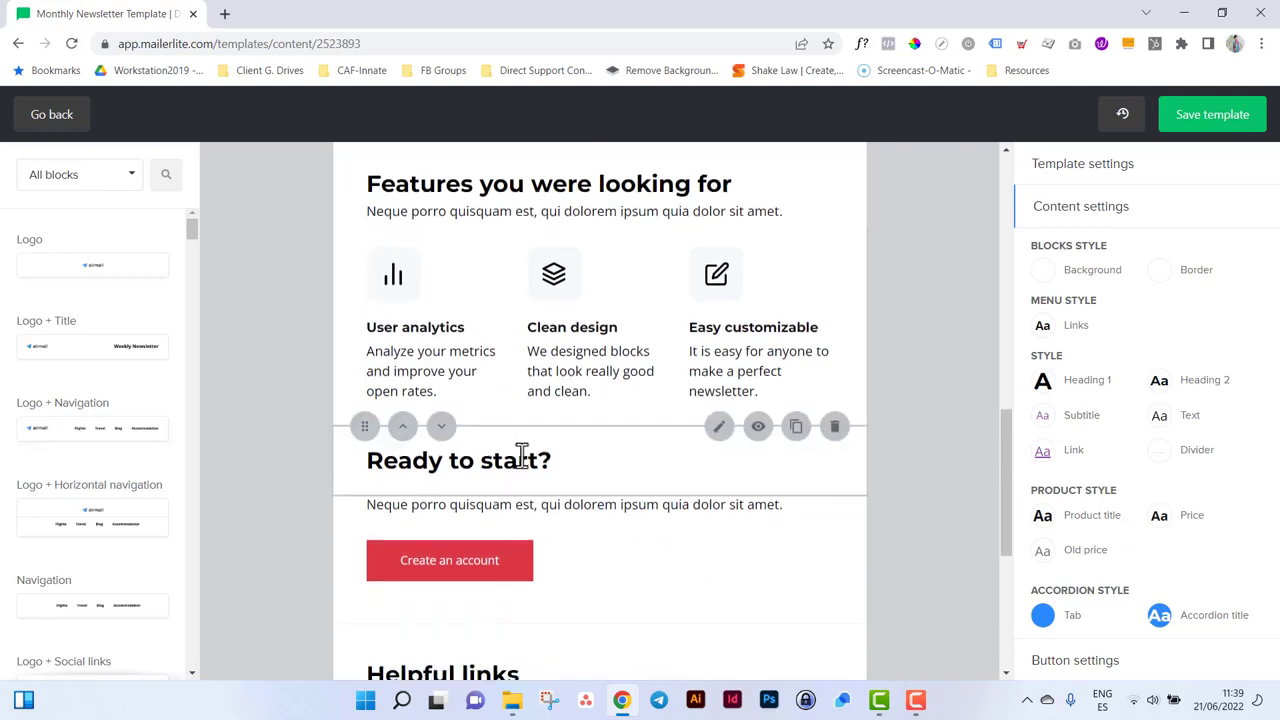
{"action": "scroll", "coordinate": [614, 462], "scroll_direction": "down", "scroll_amount": 3}
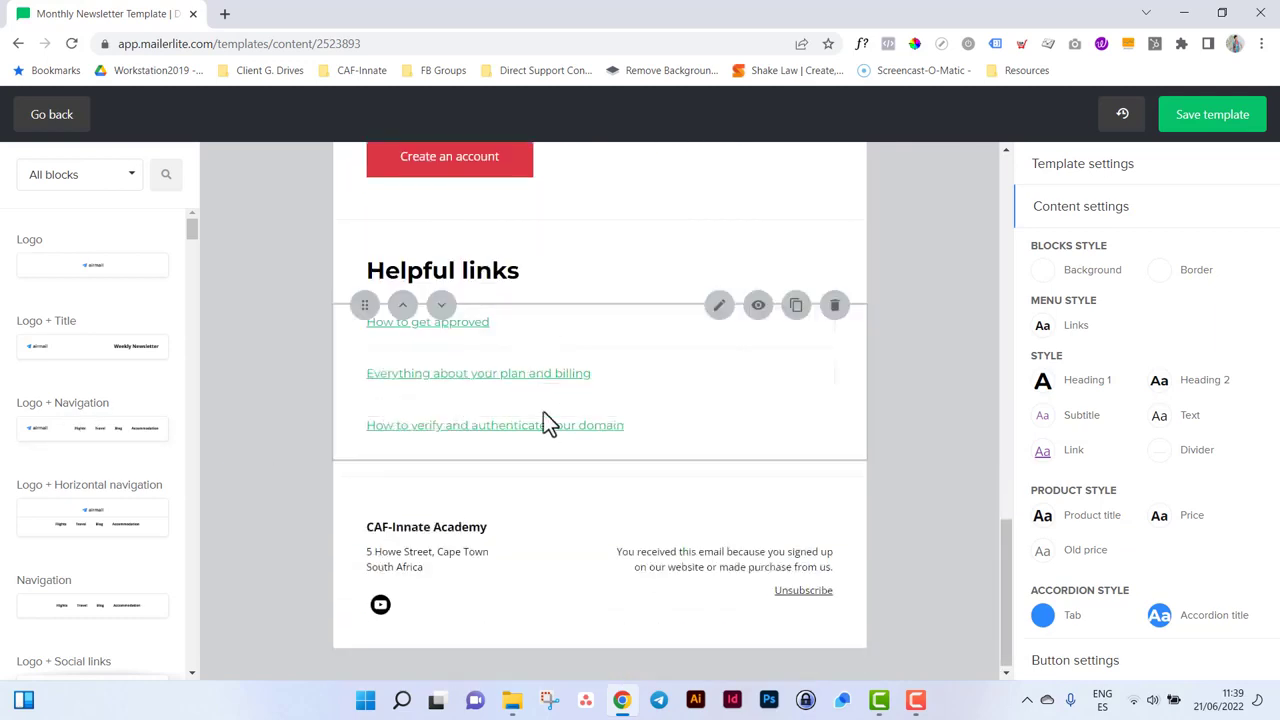
{"action": "scroll", "coordinate": [590, 430], "scroll_direction": "up", "scroll_amount": 5}
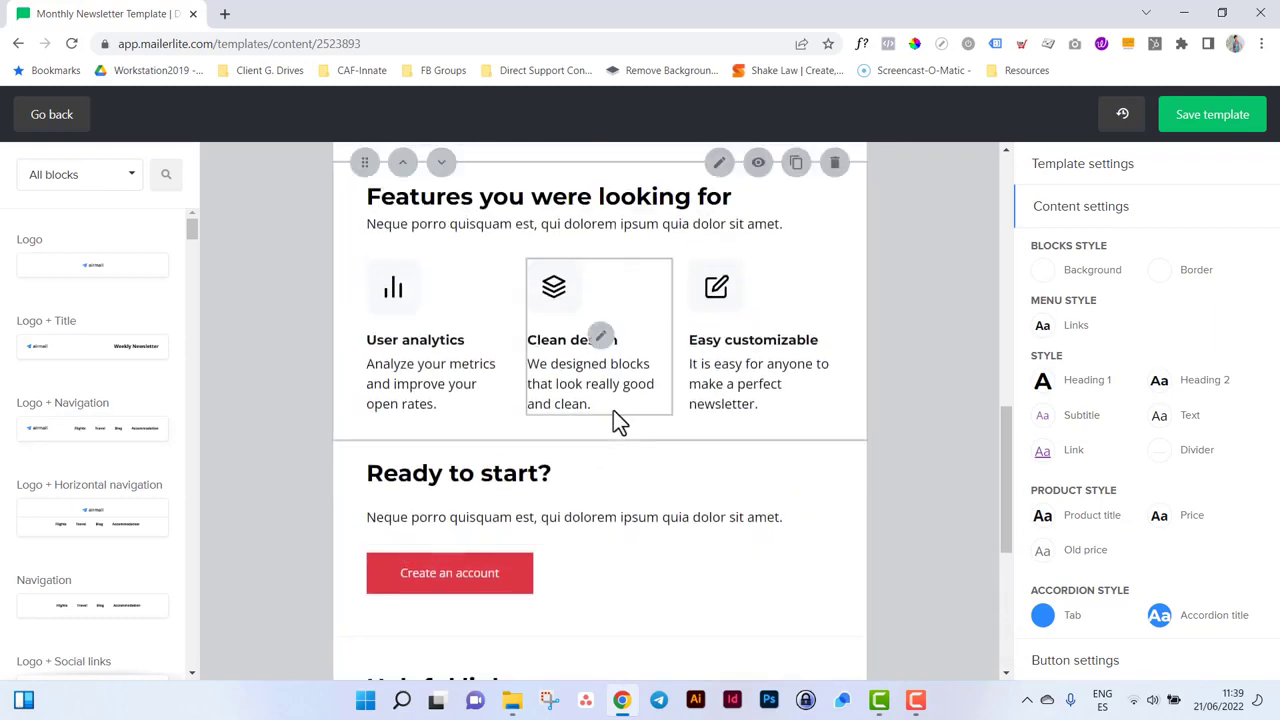
{"action": "scroll", "coordinate": [915, 441], "scroll_direction": "up", "scroll_amount": 5}
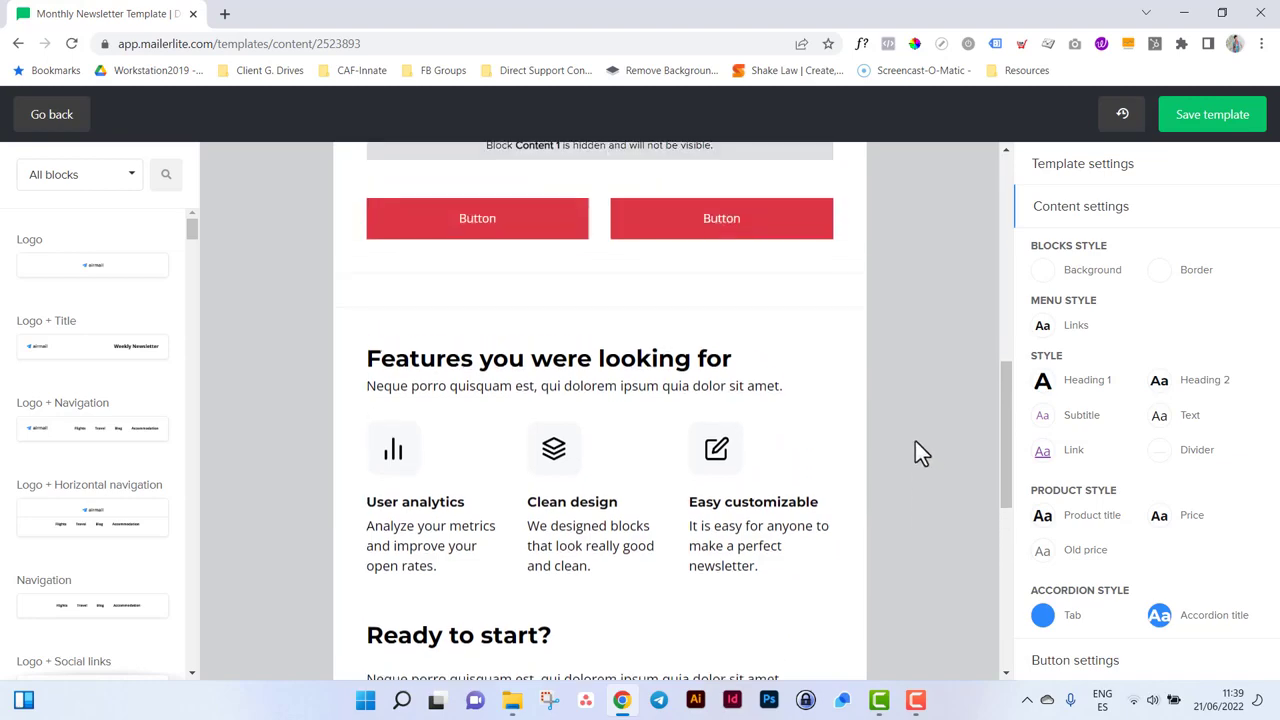
{"action": "scroll", "coordinate": [917, 454], "scroll_direction": "up", "scroll_amount": 4}
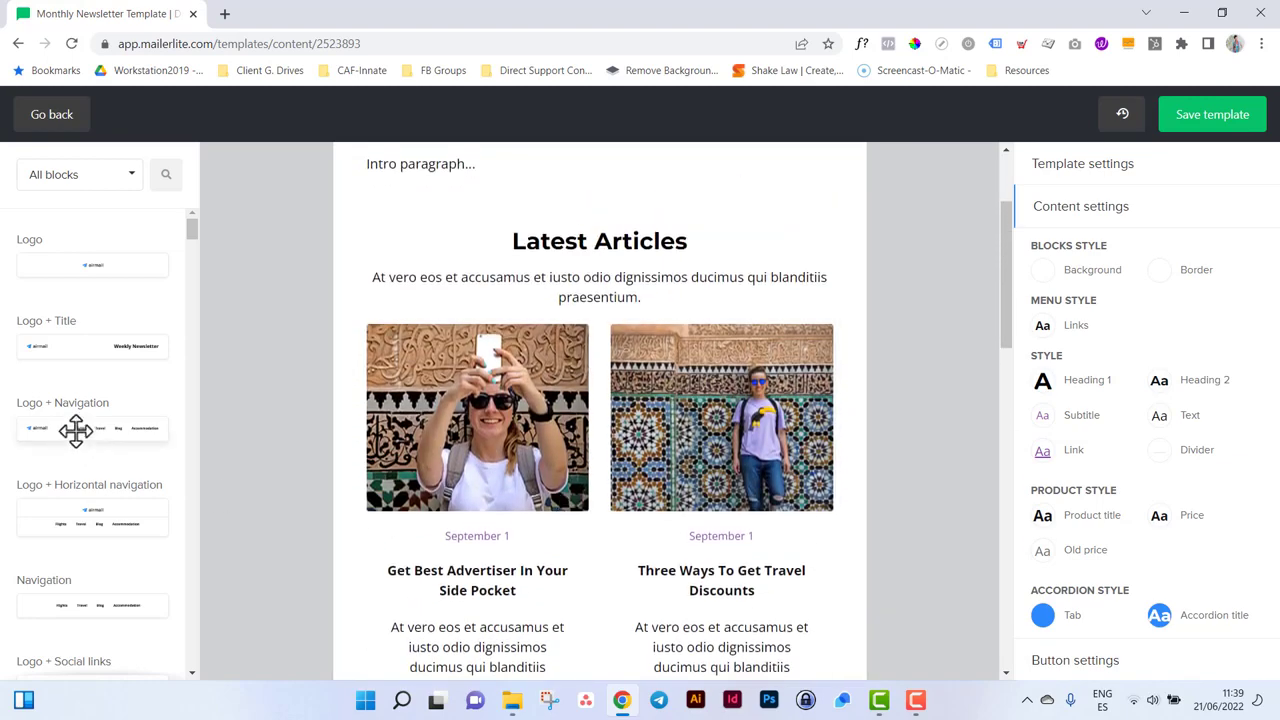
{"action": "scroll", "coordinate": [290, 375], "scroll_direction": "up", "scroll_amount": 2}
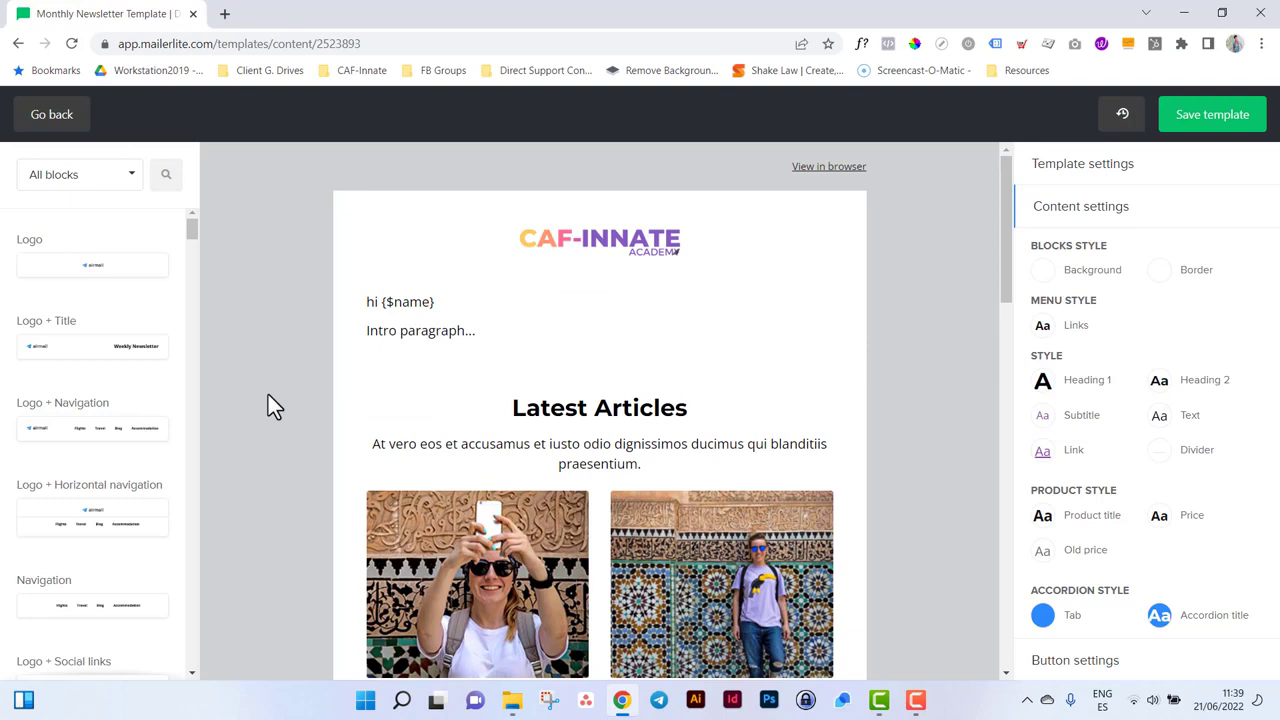
- Save the newsletter template and create a campaign from it in the template list
{"action": "left_click", "coordinate": [1224, 118]}
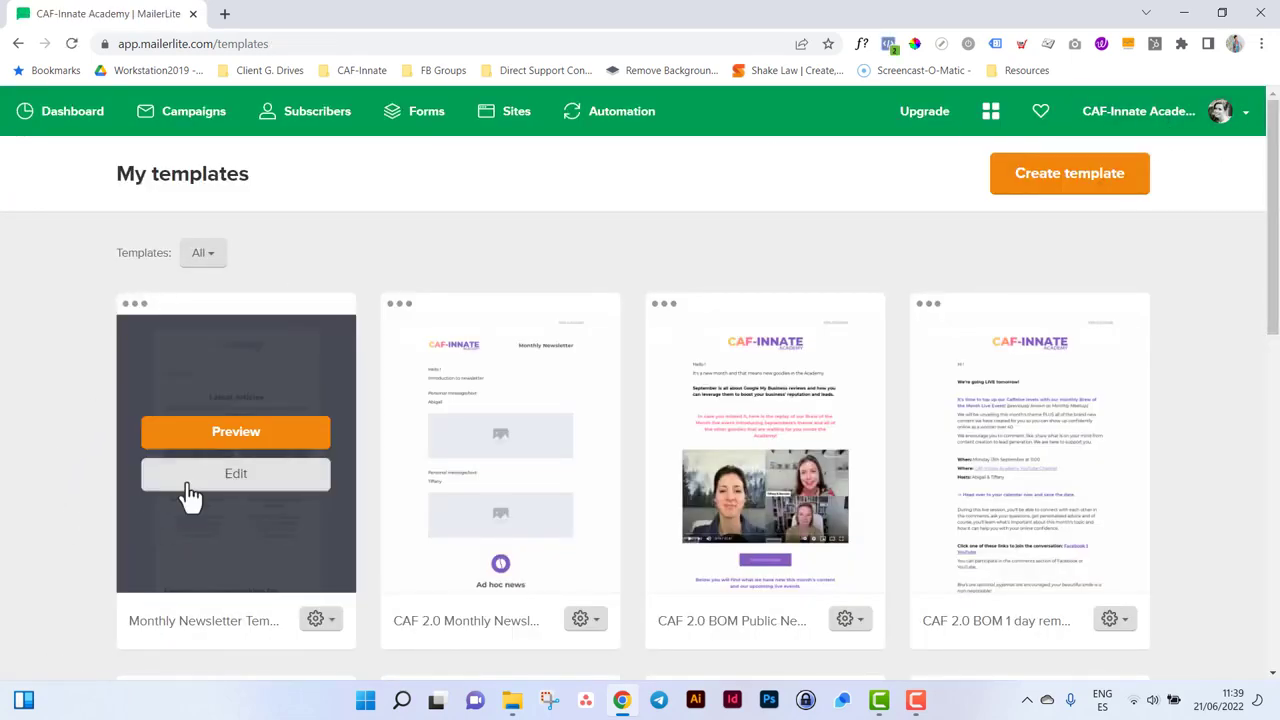
{"action": "scroll", "coordinate": [3, 372], "scroll_direction": "down", "scroll_amount": 2}
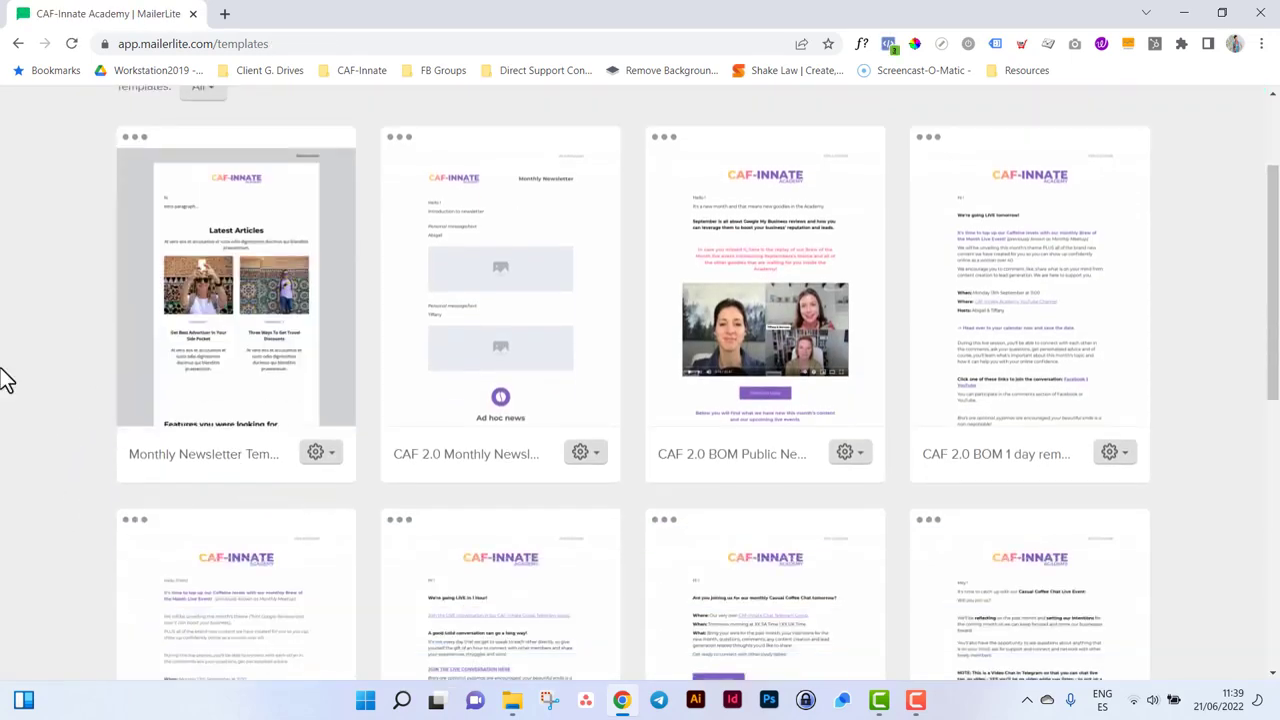
{"action": "left_click", "coordinate": [331, 458]}
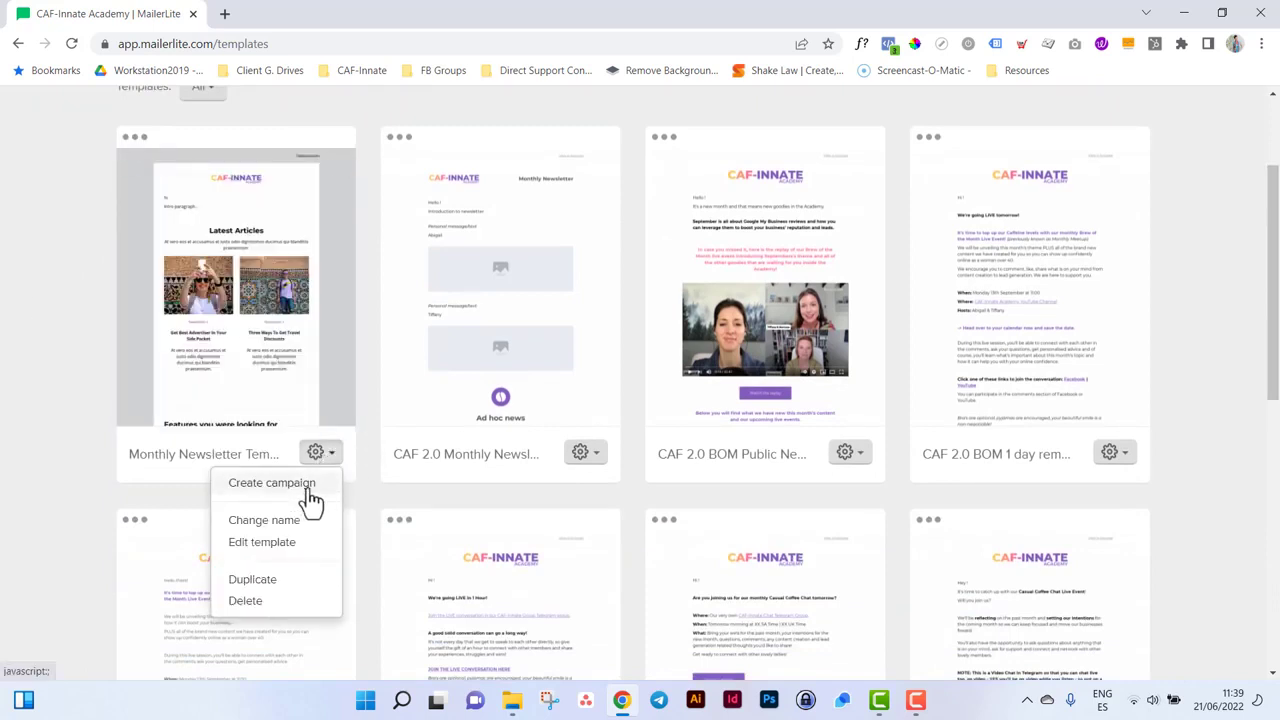
{"action": "left_click", "coordinate": [311, 491]}
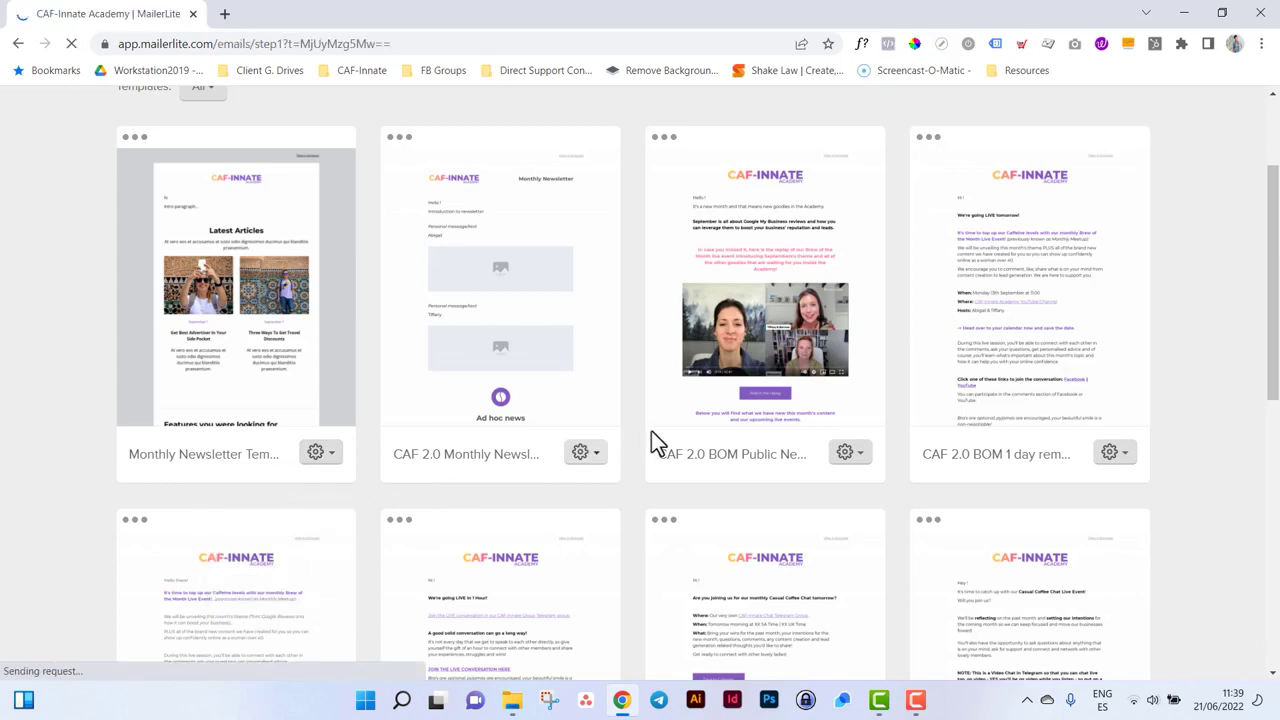